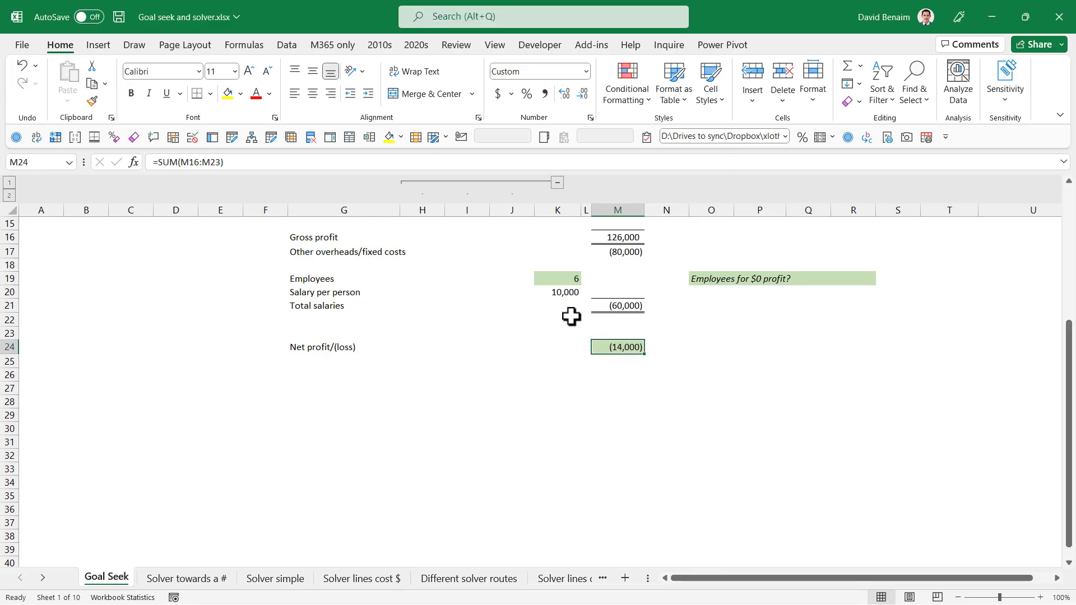
Step: Review the model's gross profit, fixed costs (80,000), total salaries, net profit and salary per person
drag(605, 237, 339, 236)
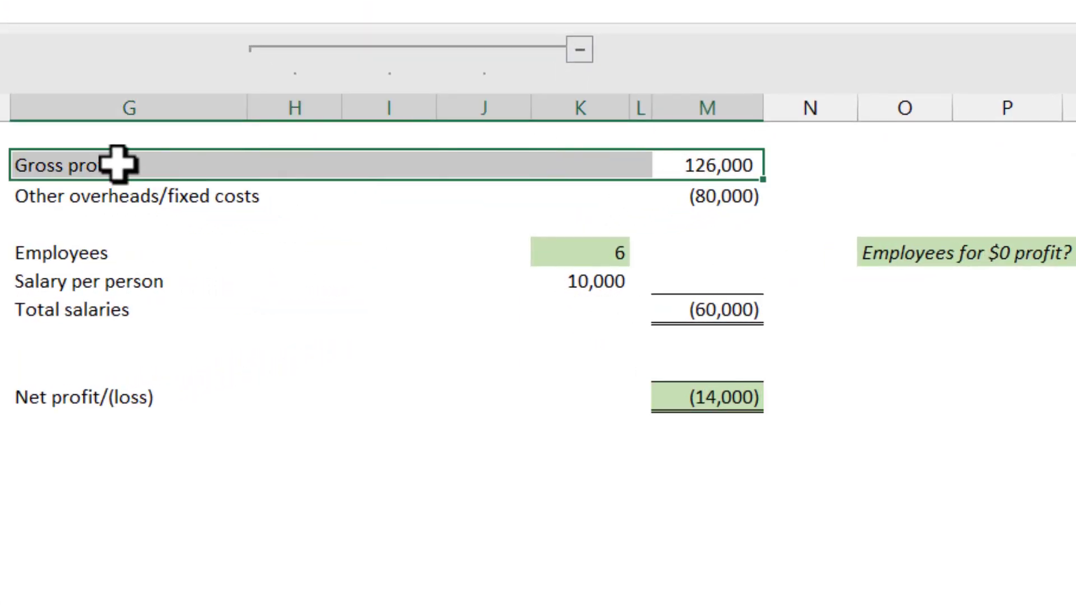
click(701, 197)
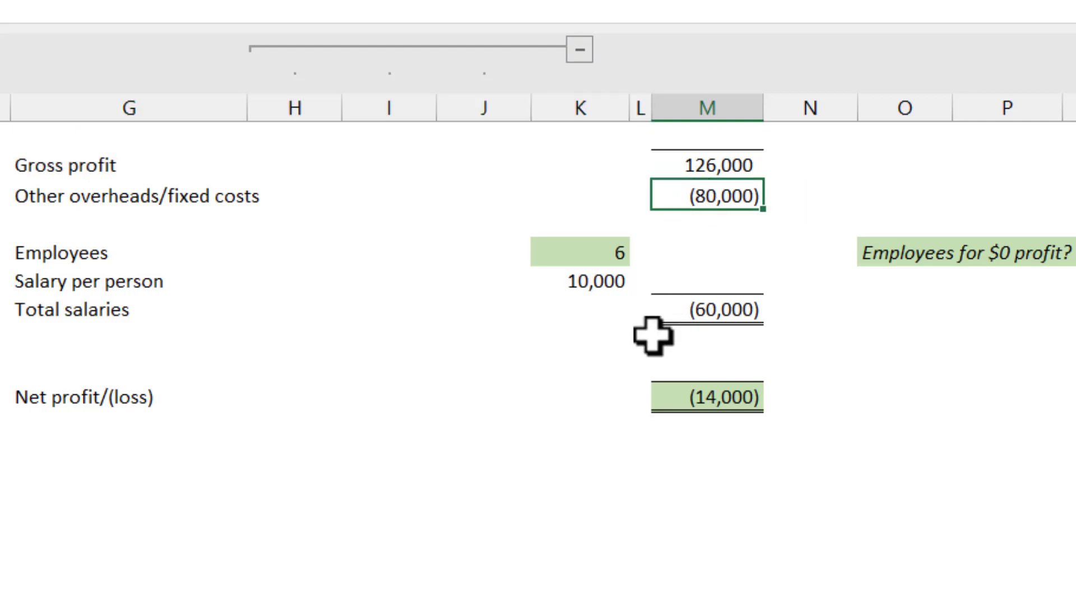
click(657, 310)
click(662, 405)
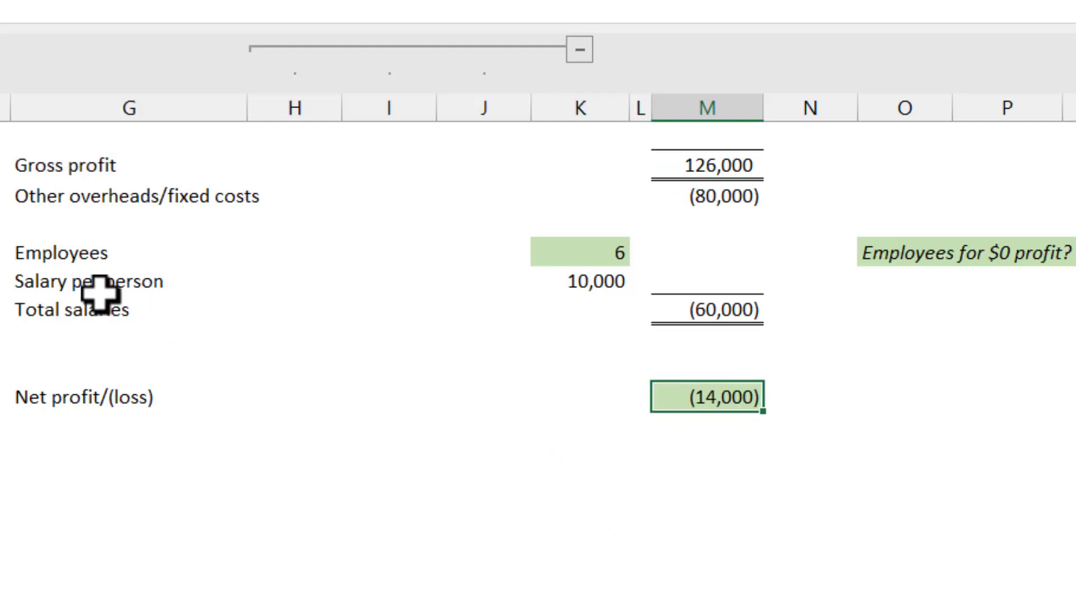
click(543, 282)
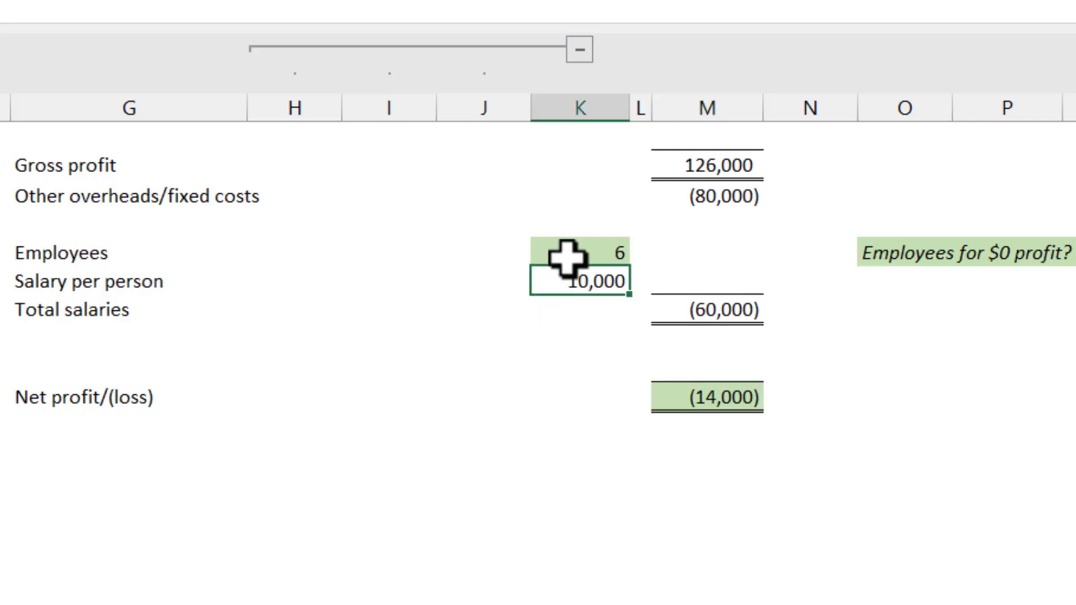
Step: Try 4 in the Employees cell K19, then undo back to 8 employees
click(589, 252)
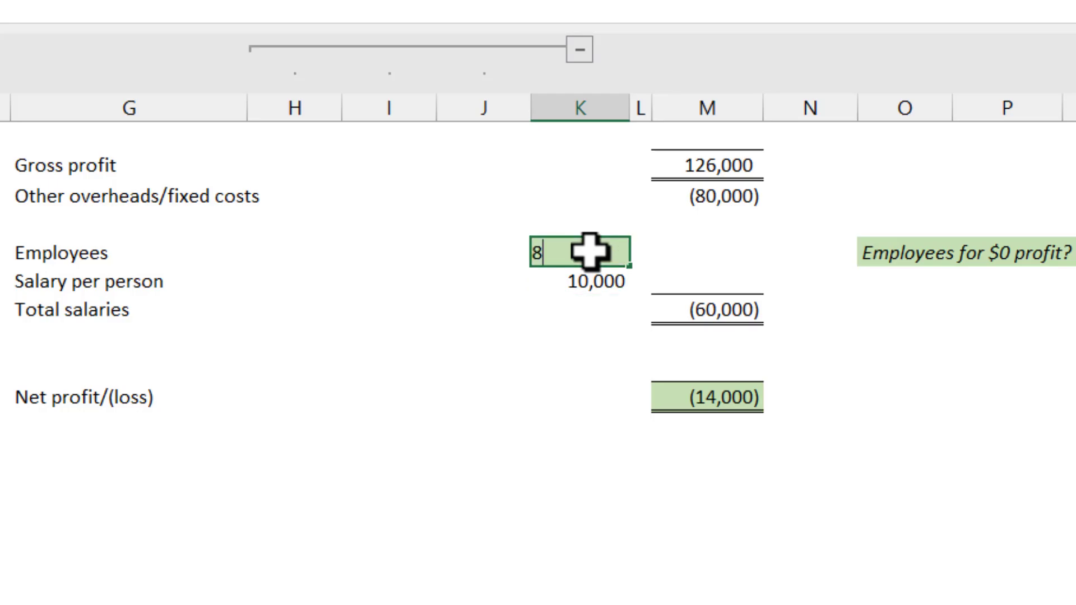
text(4)
key(ctrl+Return)
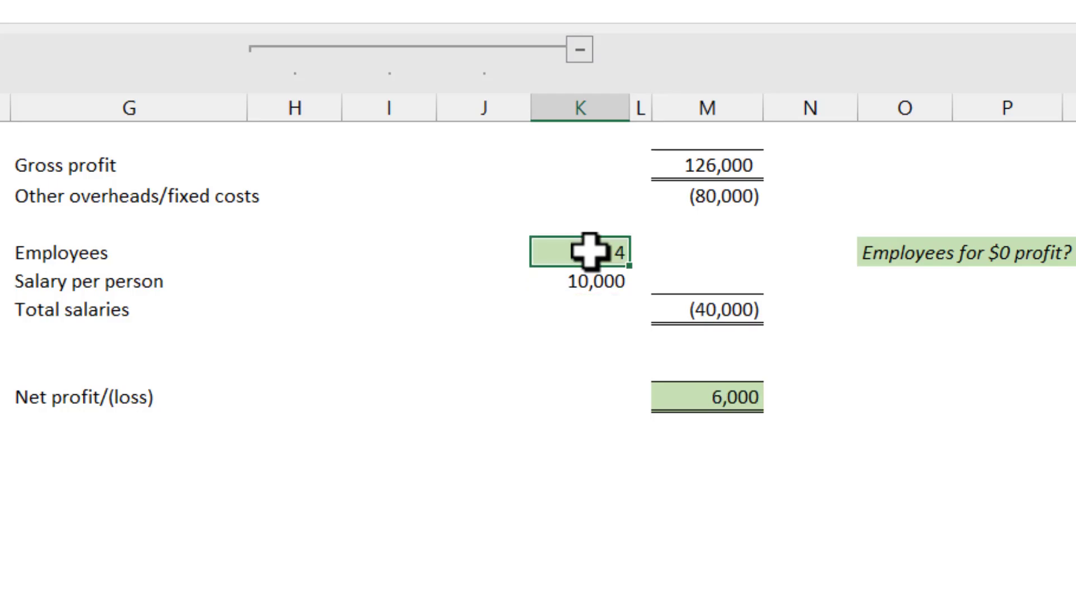
key(ctrl+z)
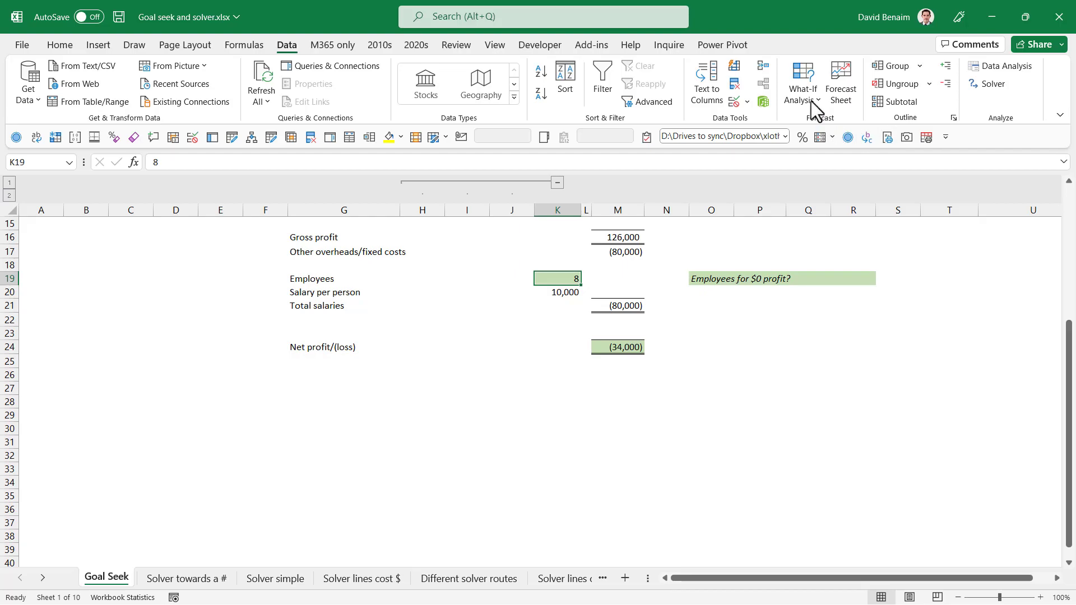
click(812, 103)
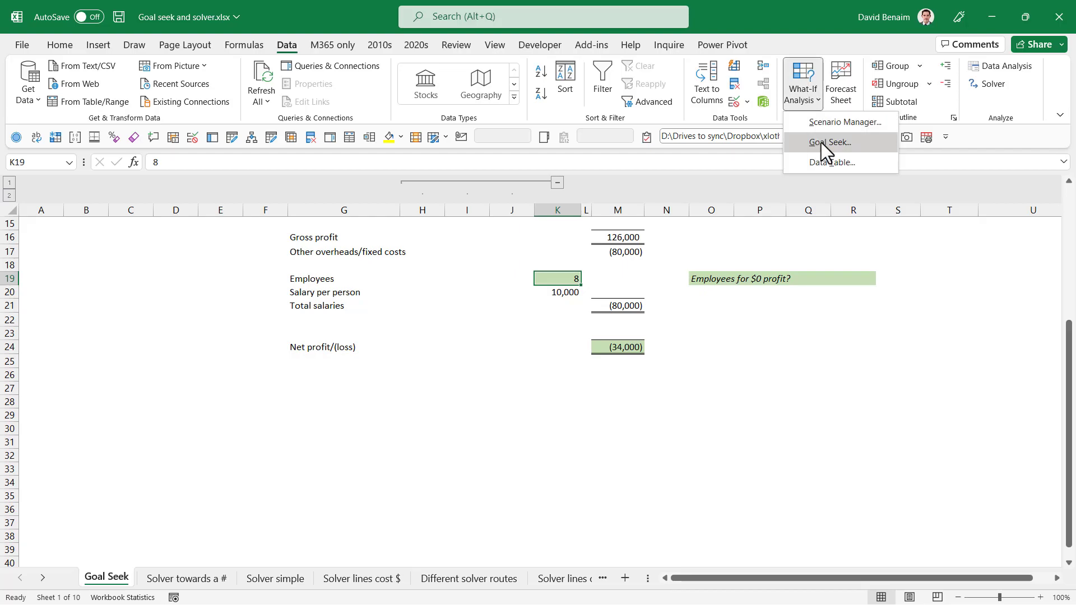
click(629, 420)
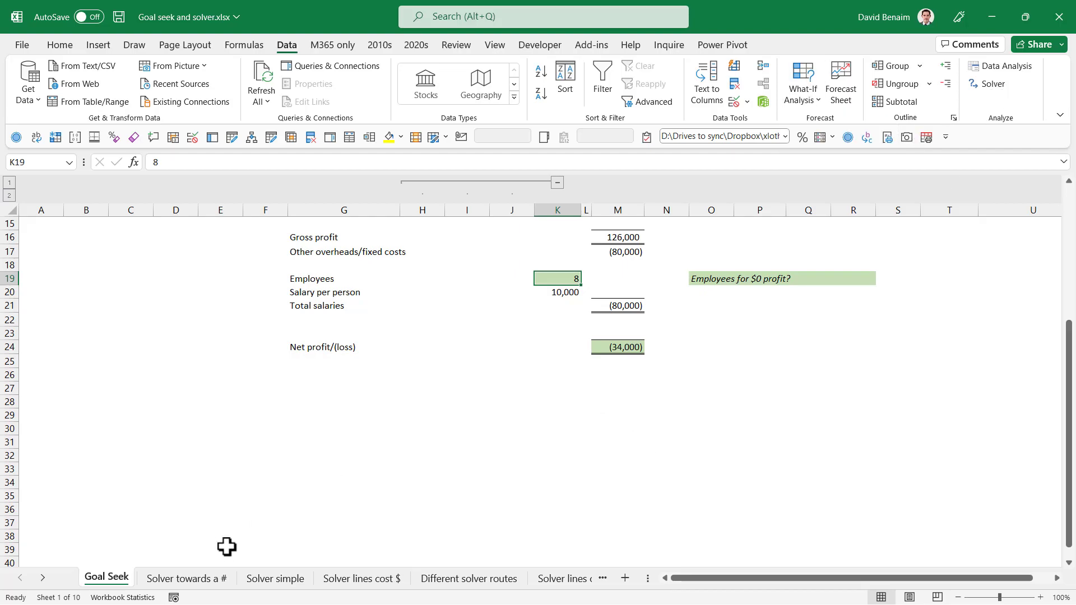
click(268, 582)
drag(97, 237, 96, 314)
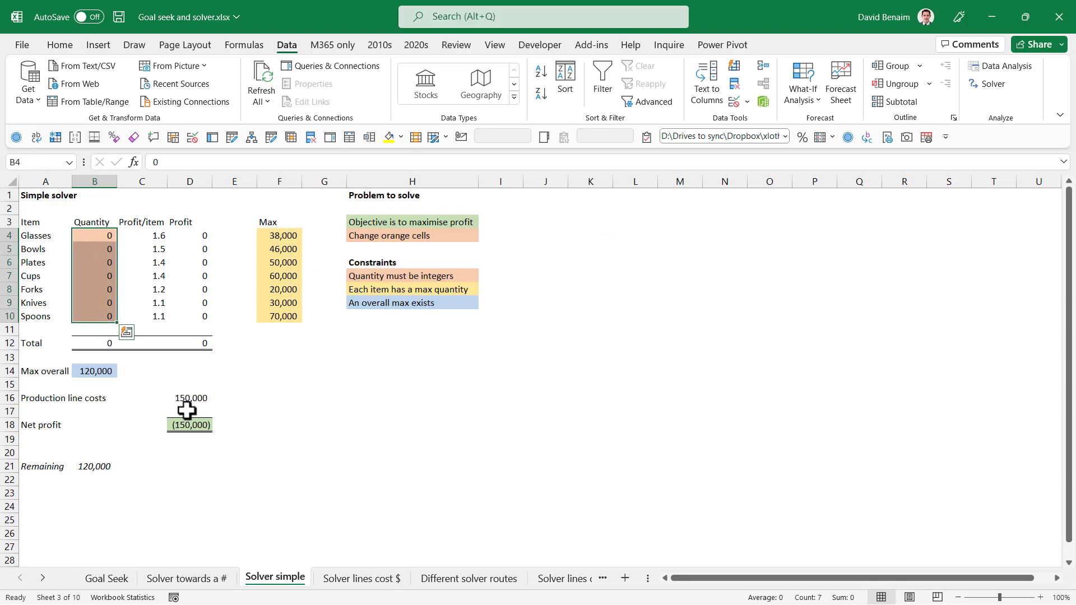
click(108, 578)
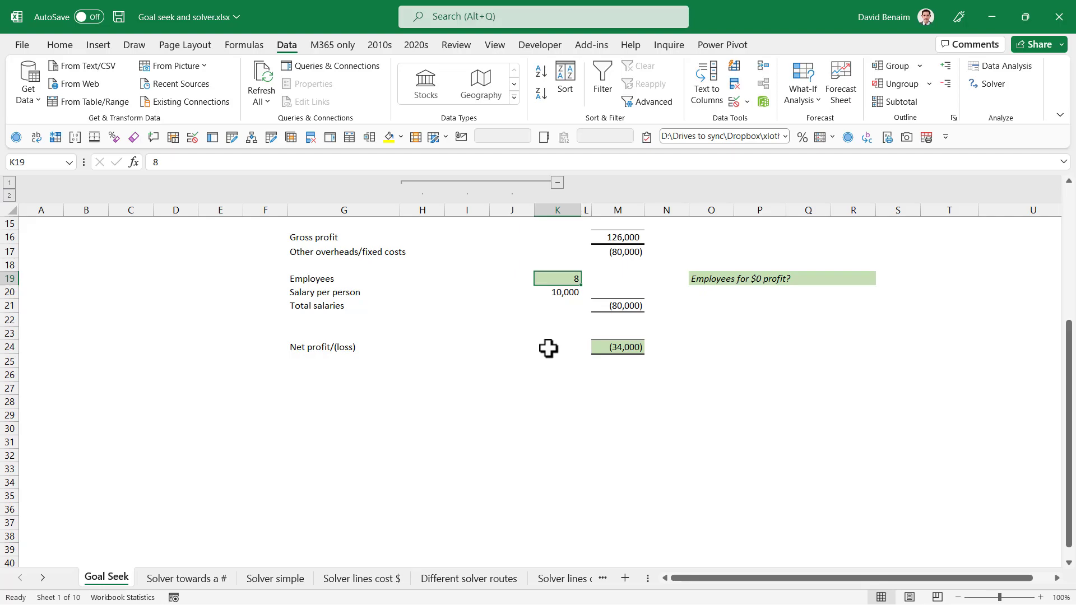
Step: Start Goal Seek on net profit cell M24 with a target value of 0
click(567, 383)
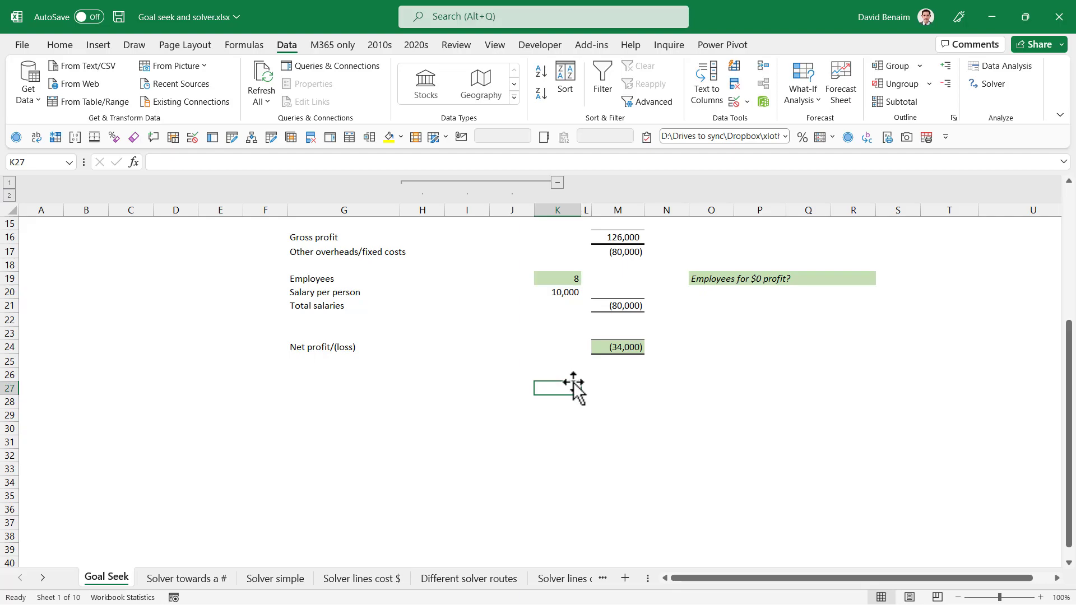
click(625, 350)
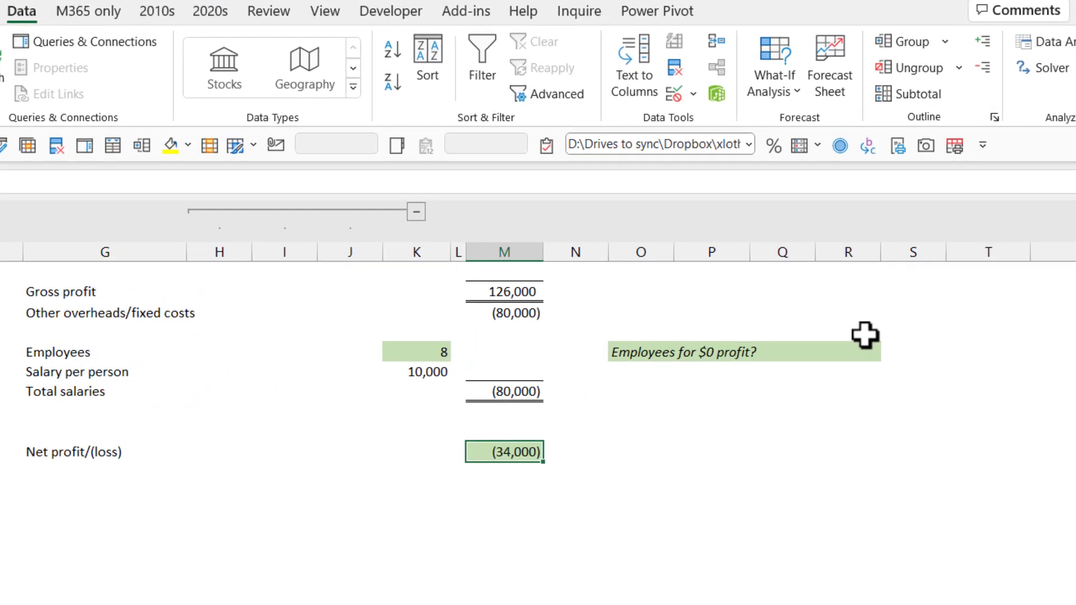
click(774, 84)
click(846, 153)
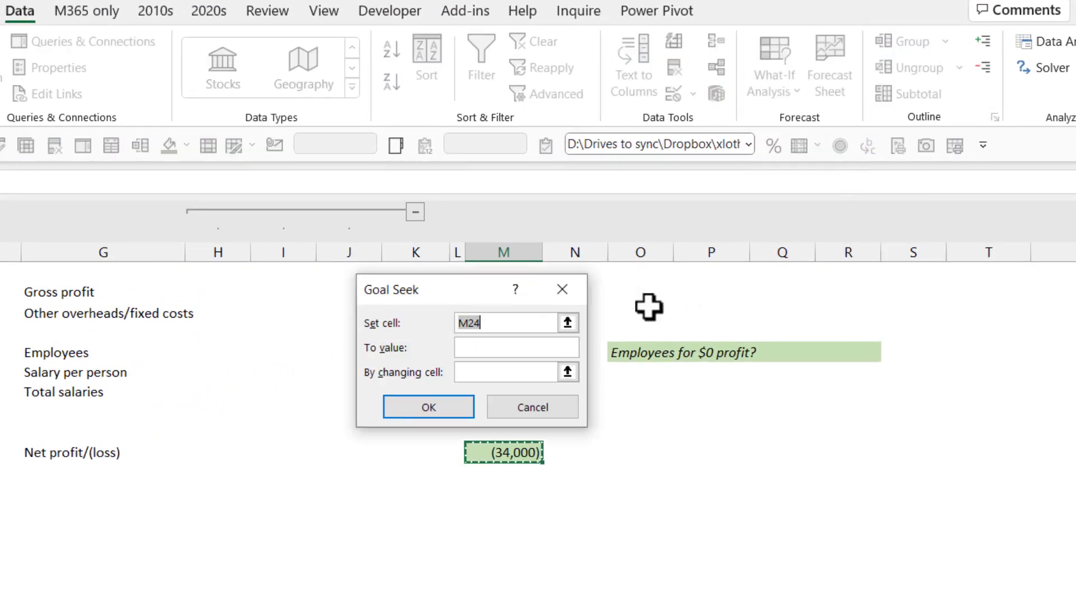
drag(455, 297, 288, 427)
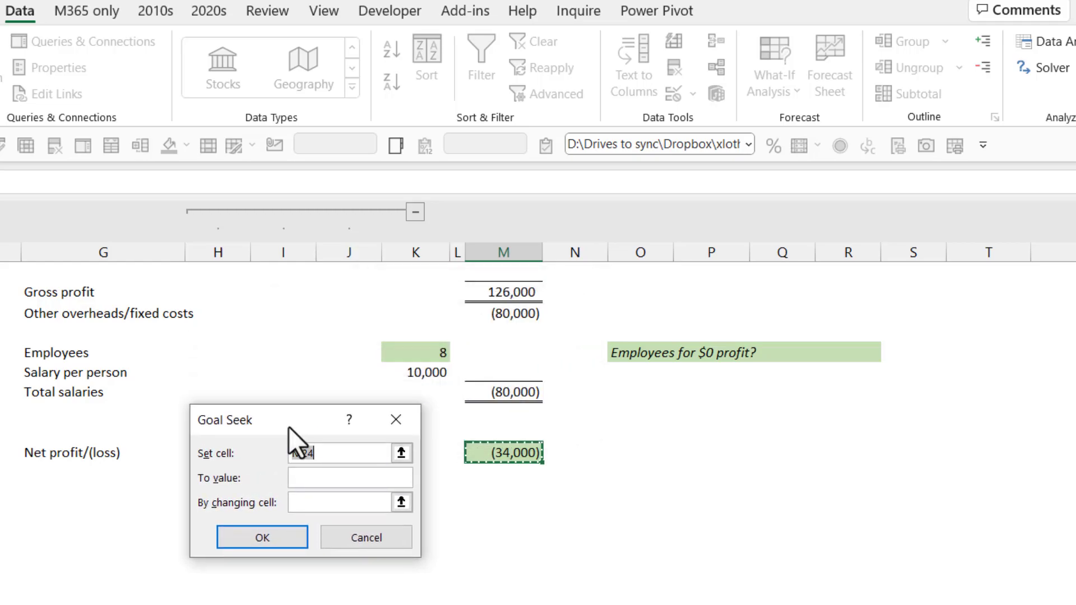
click(365, 479)
Step: Let Goal Seek change Employees K19, accept the result, and inspect the net profit formula
click(401, 503)
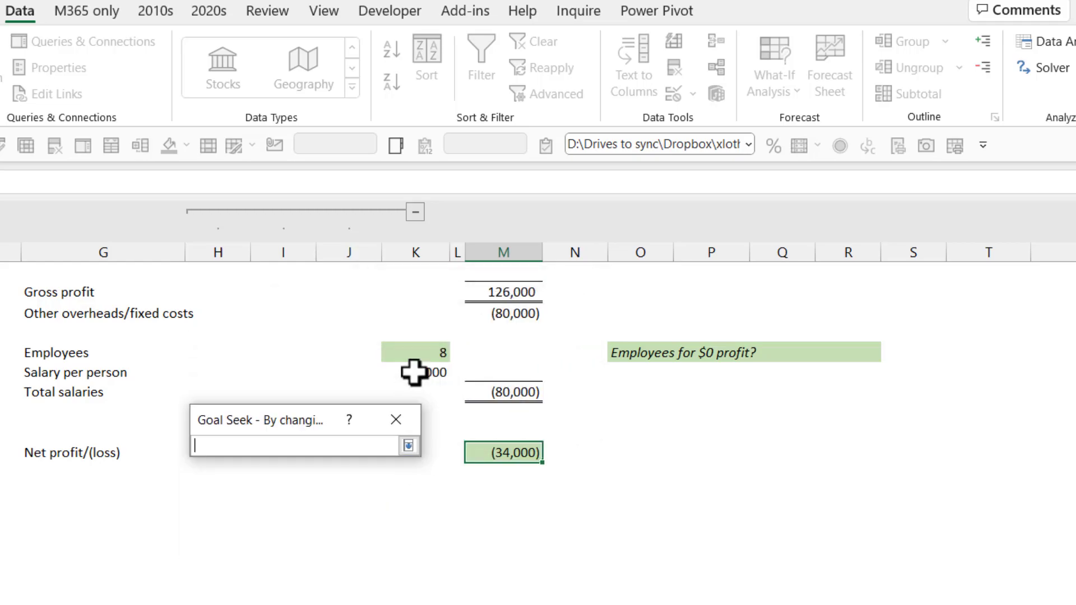
click(415, 353)
key(Return)
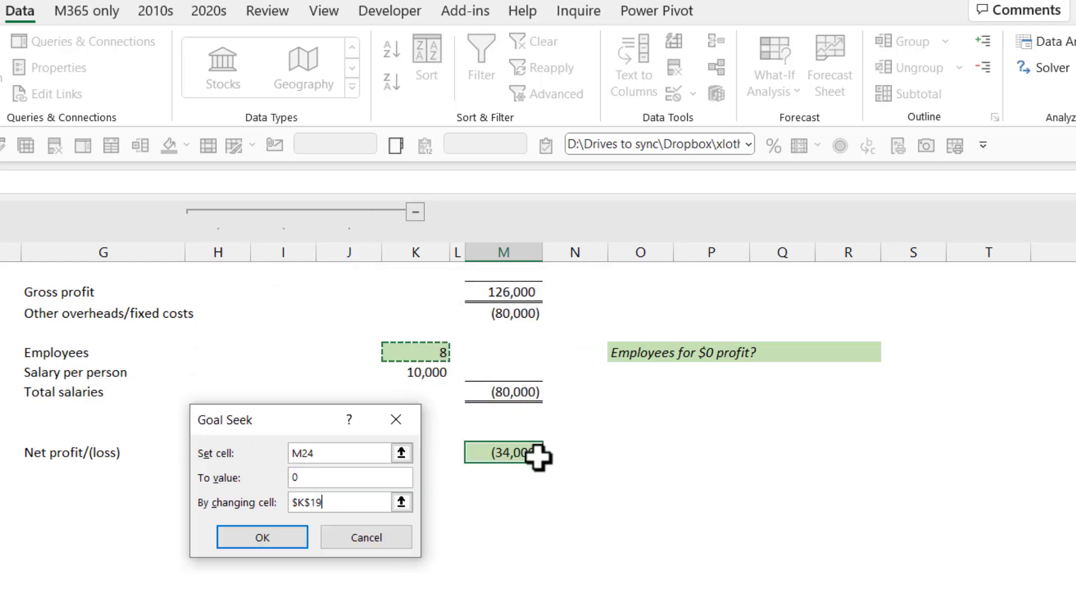
click(256, 541)
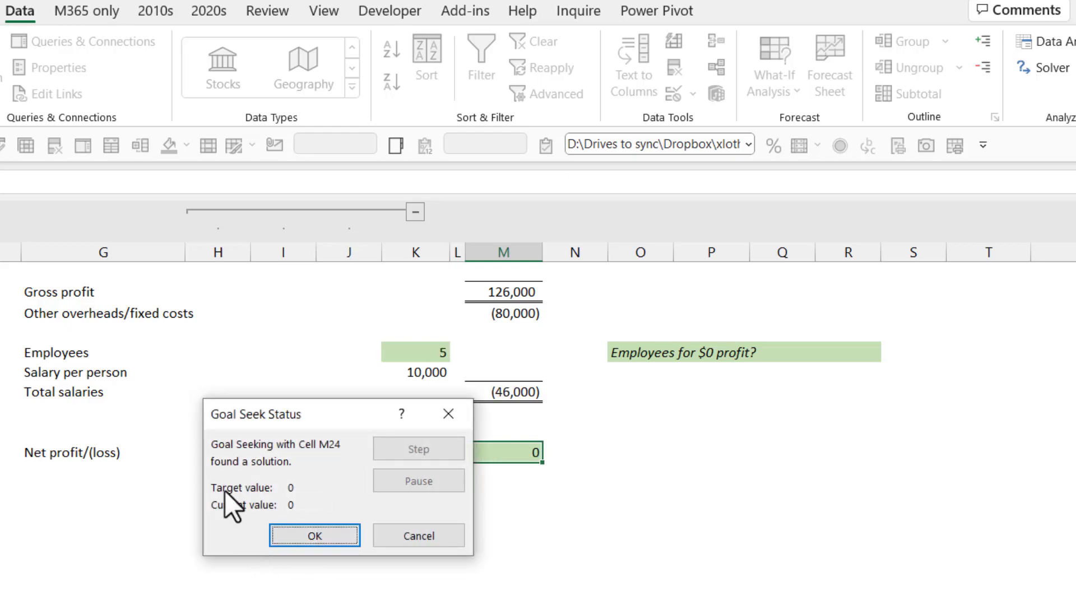
click(308, 543)
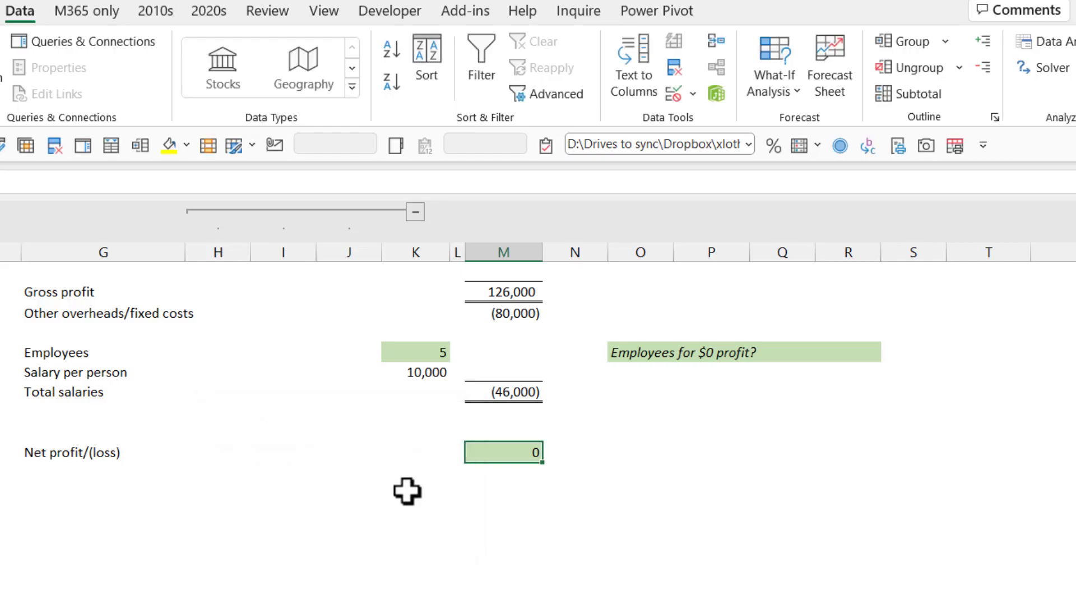
double_click(495, 451)
key(Escape)
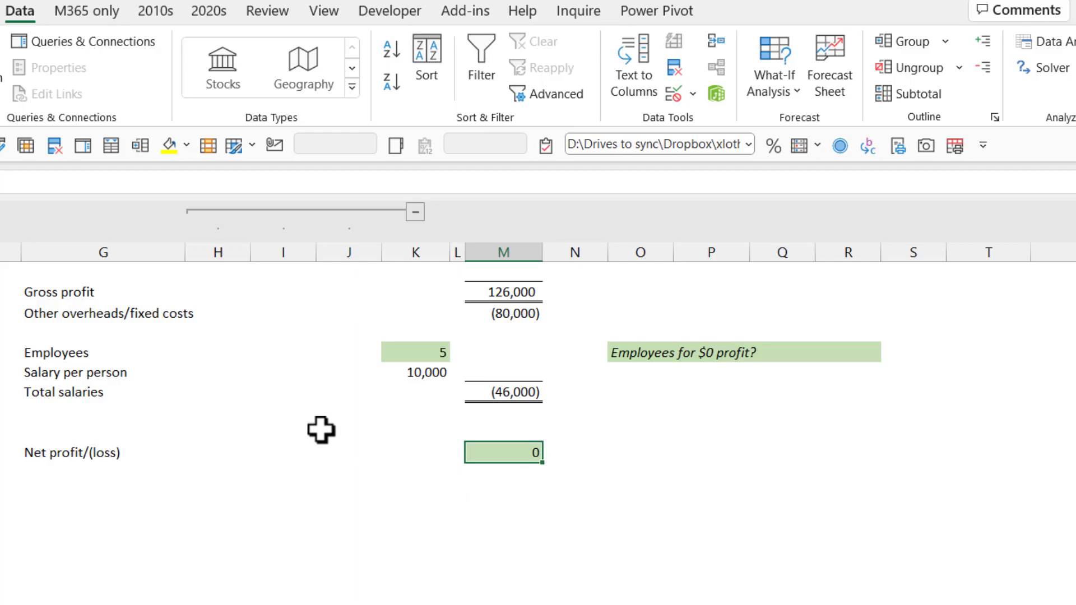
Step: Review the Fork orders question, the 635,000 revenue total, and the revenue formulas
scroll(337, 430, up, 3)
scroll(340, 430, up, 1)
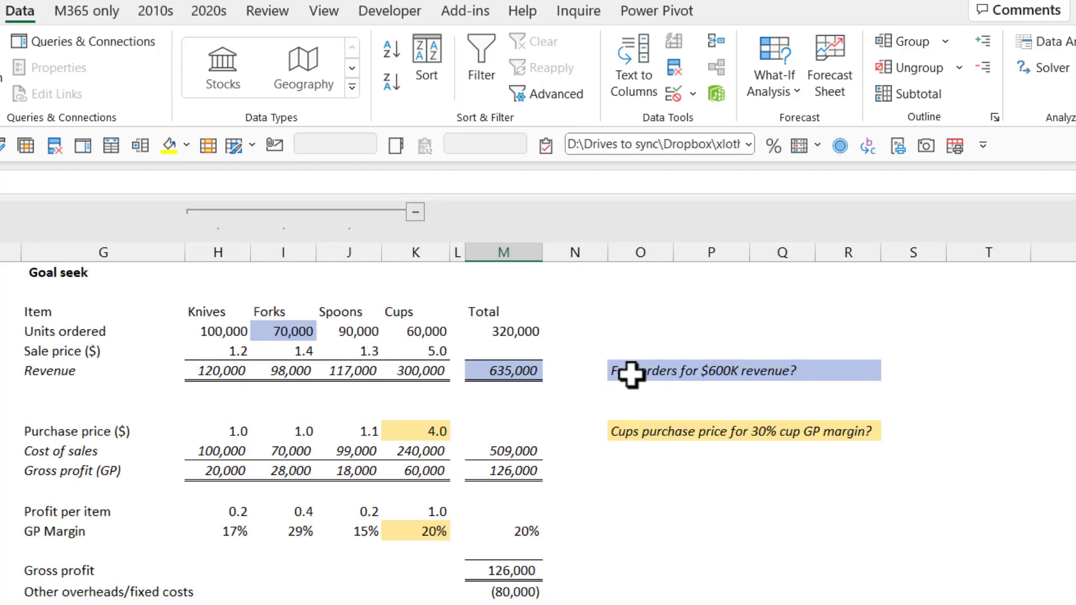
click(653, 370)
drag(686, 368, 825, 368)
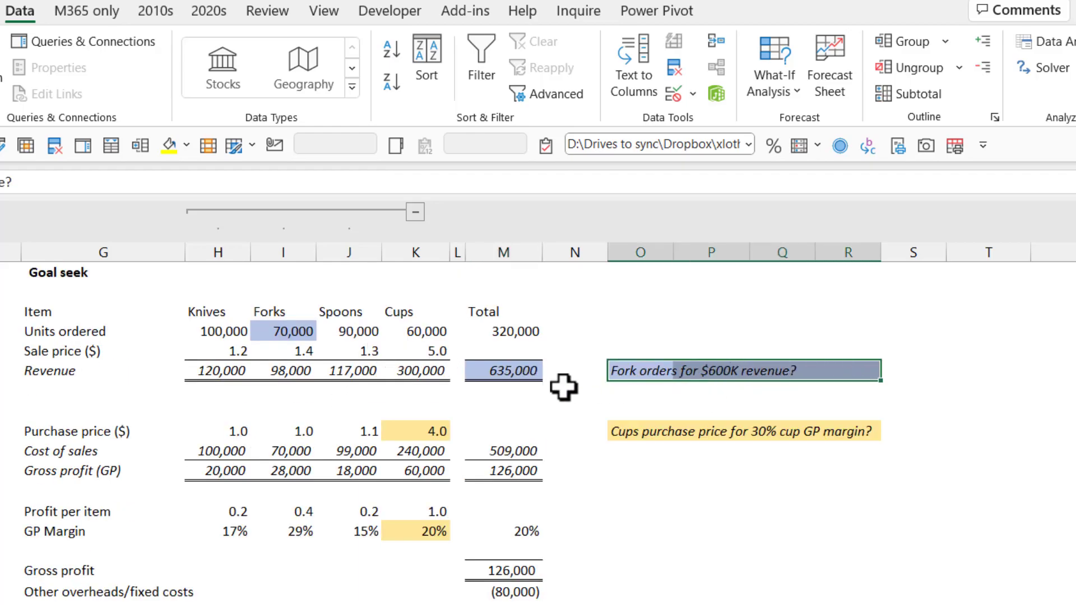
click(476, 370)
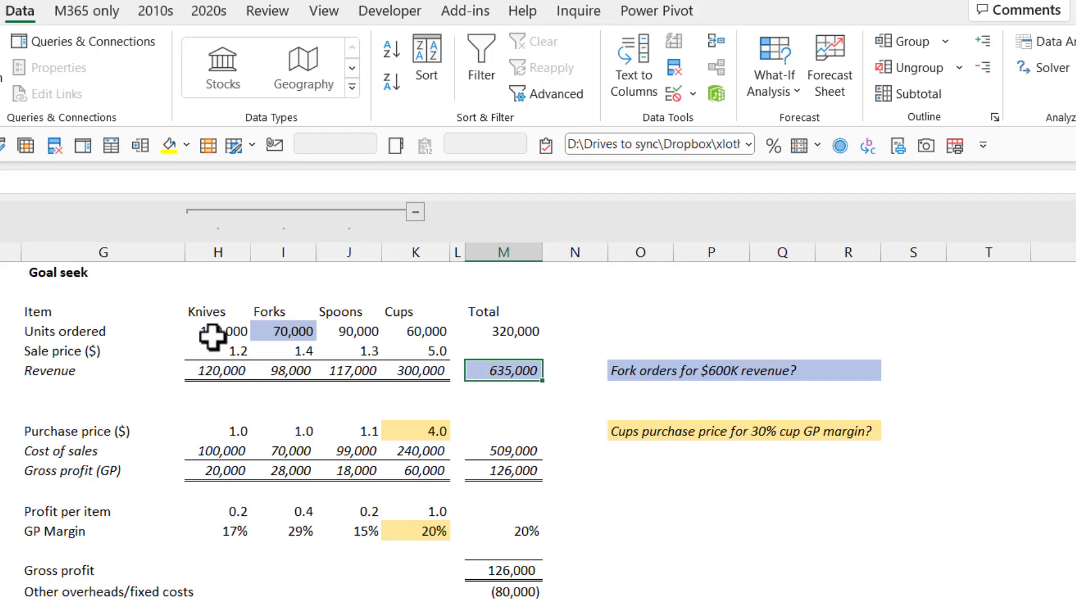
click(59, 333)
click(58, 352)
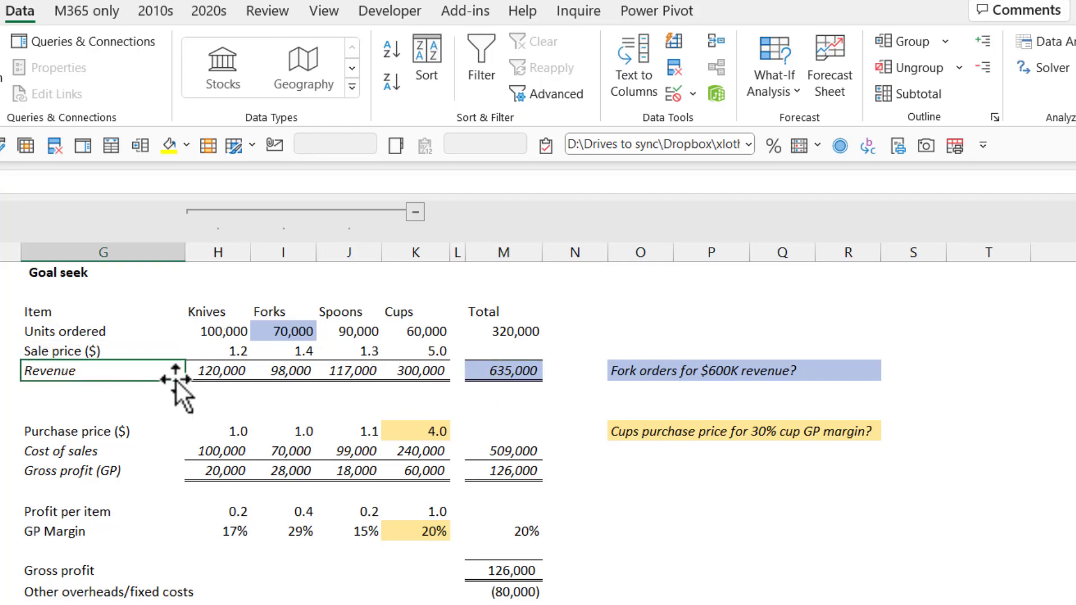
double_click(221, 371)
key(Escape)
double_click(489, 372)
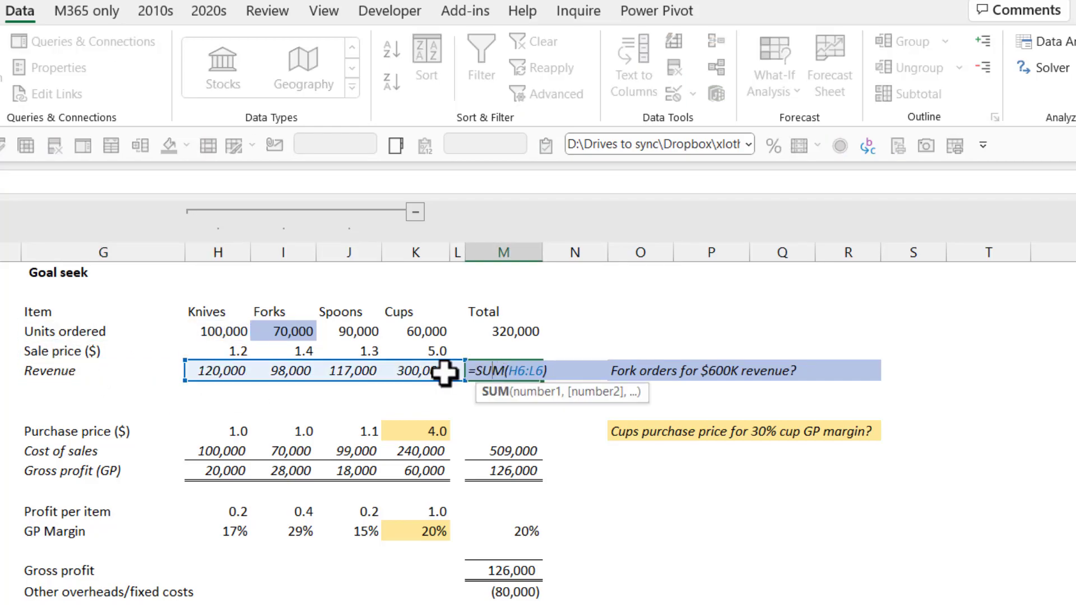
key(Escape)
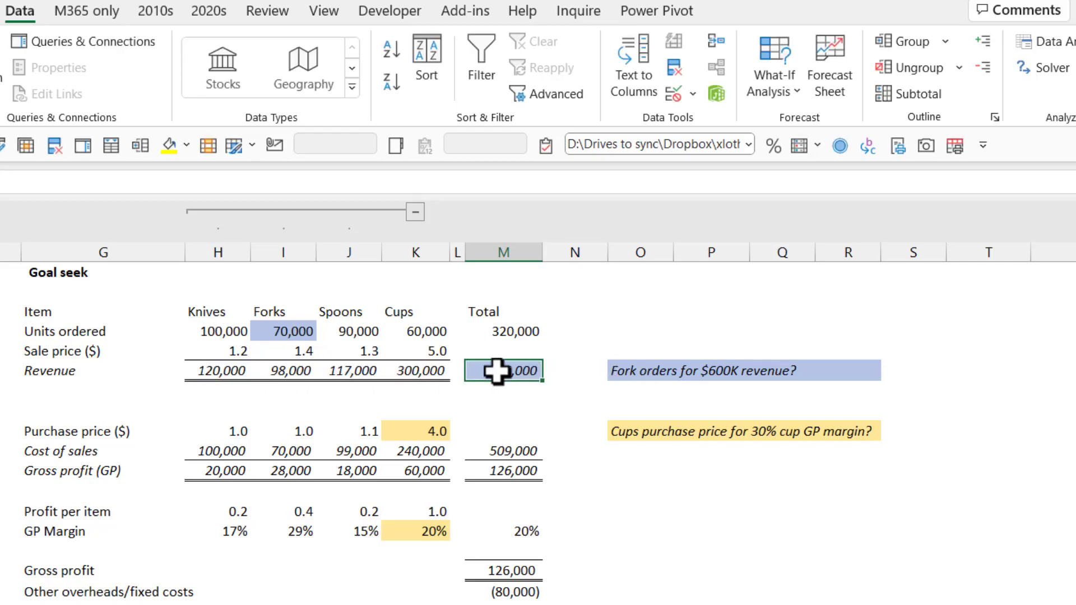
Step: Start Goal Seek with the Revenue total M6 as target and 600,000 as value
click(585, 310)
click(772, 91)
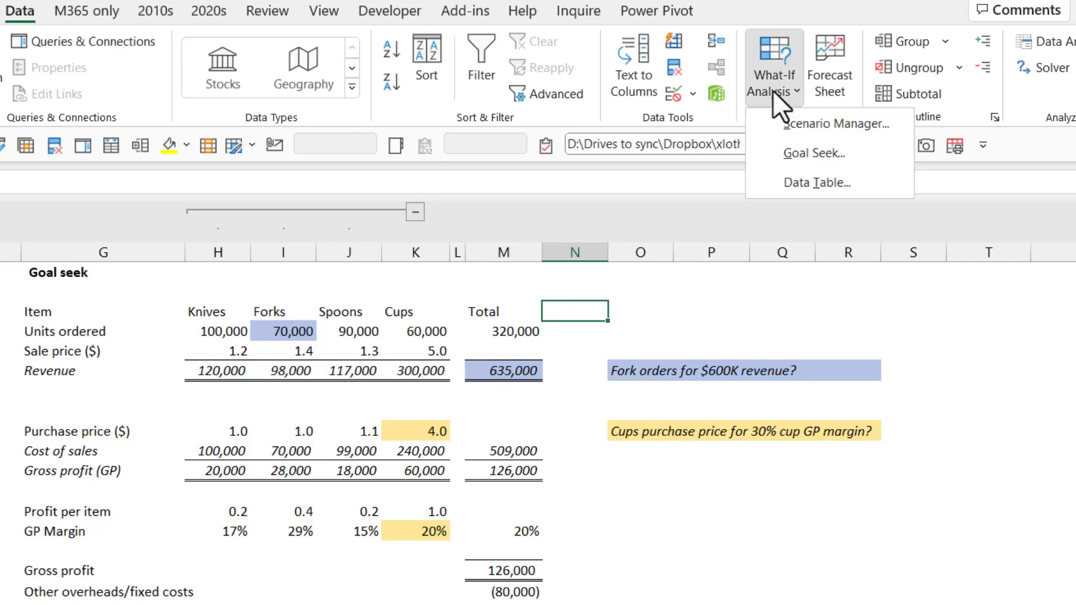
click(819, 154)
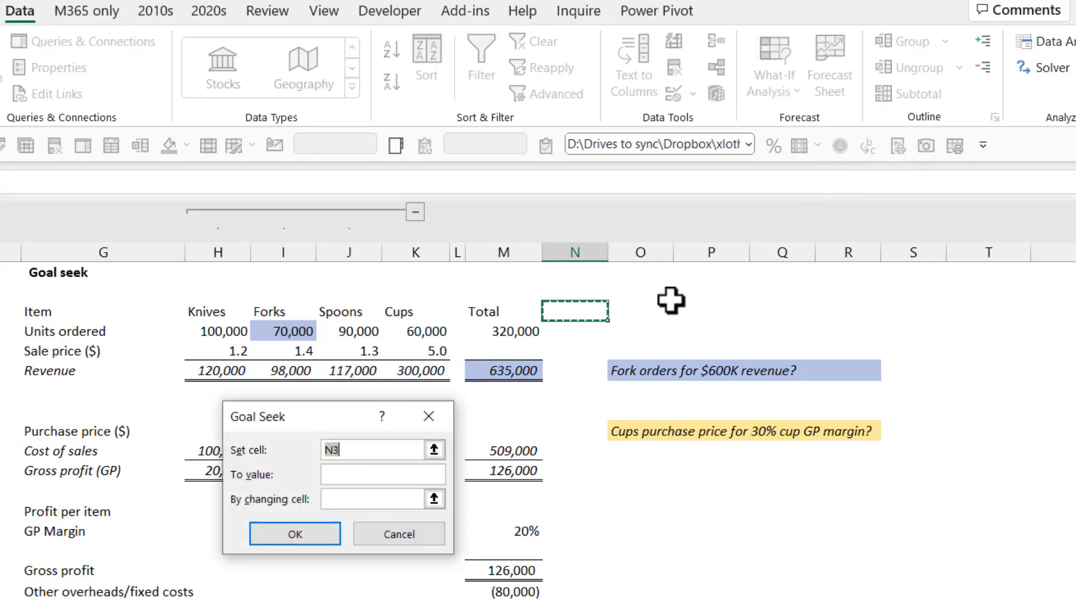
click(436, 448)
click(504, 371)
click(435, 443)
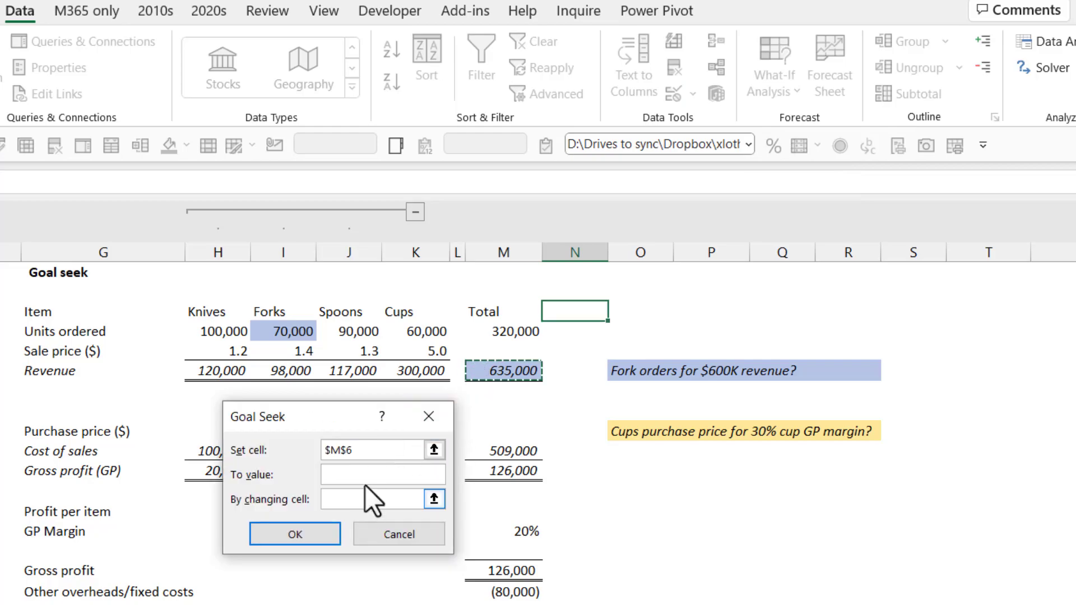
text(600000)
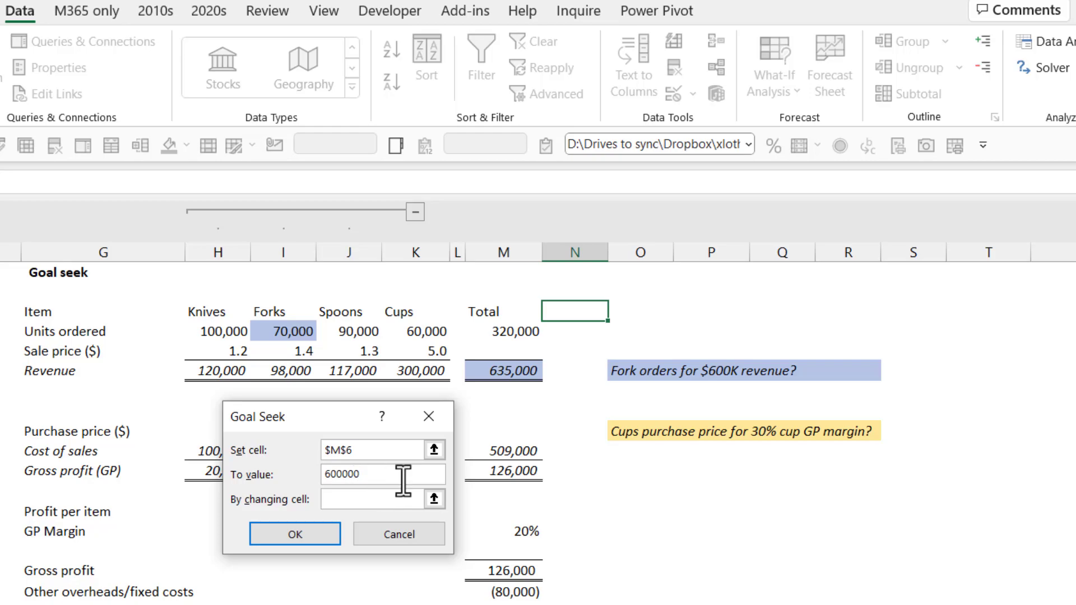
key(Tab)
Step: Make Forks units ordered I4 the changing cell and accept the 45,000 solution
click(434, 499)
click(283, 331)
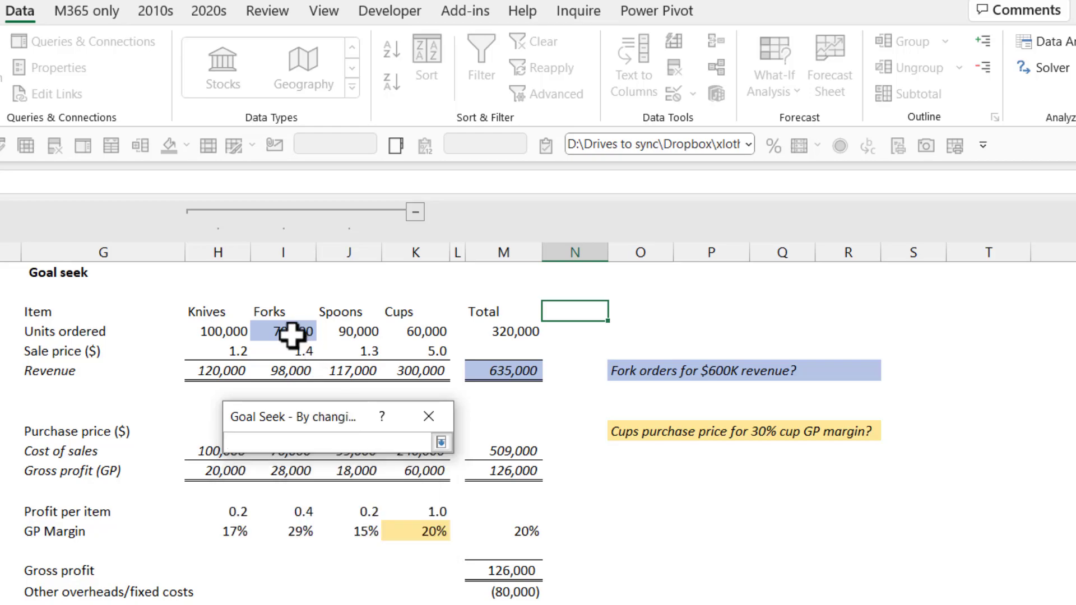
click(441, 442)
click(299, 536)
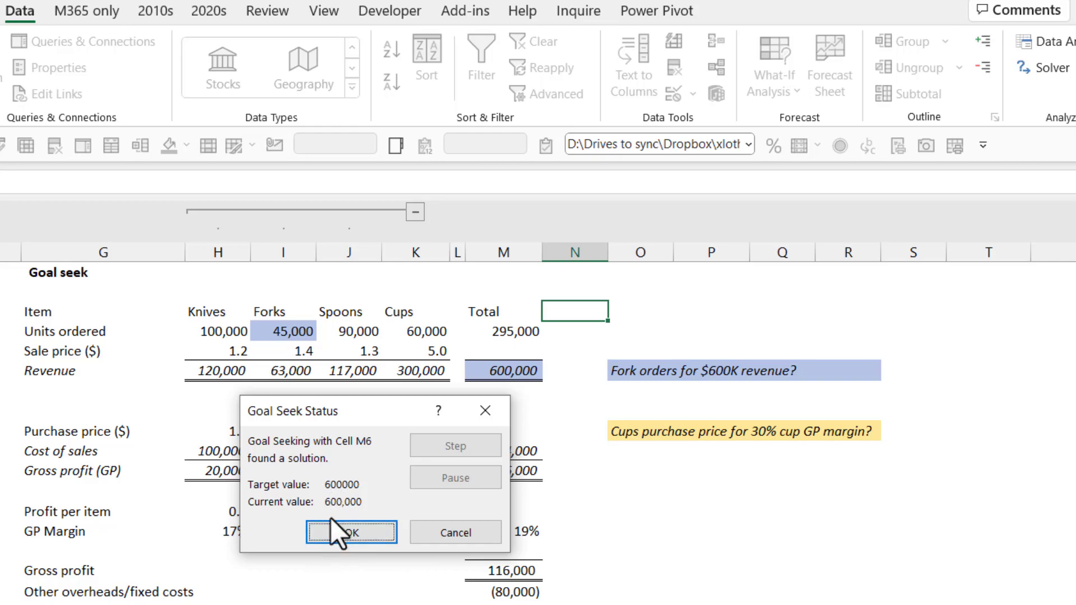
click(379, 537)
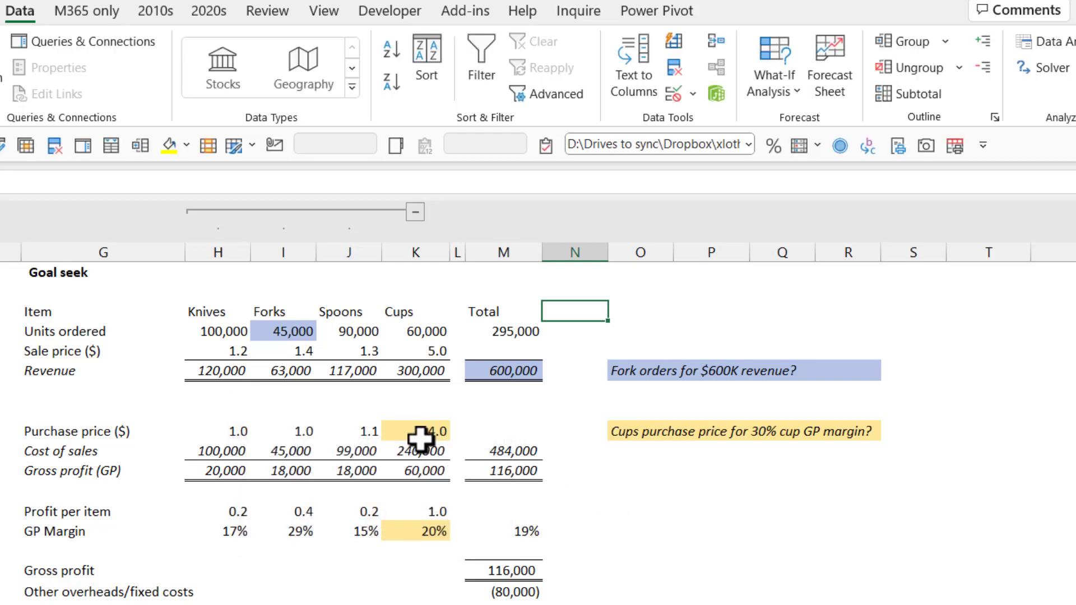
Step: Start Goal Seek with Cups GP Margin K14 as target and 0.3 as value
click(398, 530)
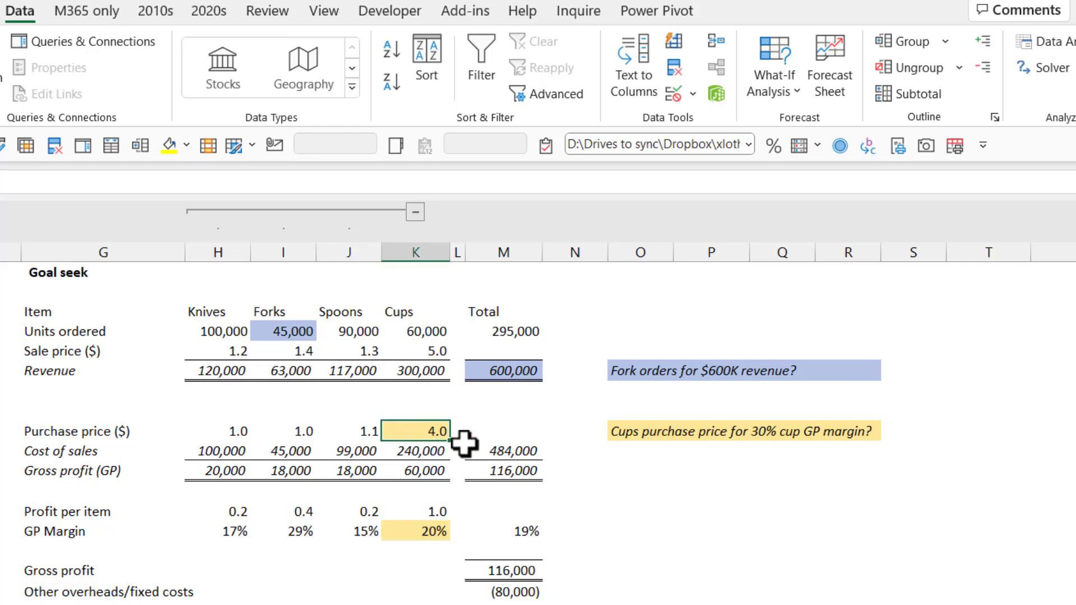
click(639, 452)
click(783, 86)
click(807, 135)
click(471, 446)
click(426, 532)
key(Return)
click(431, 469)
text(0.3)
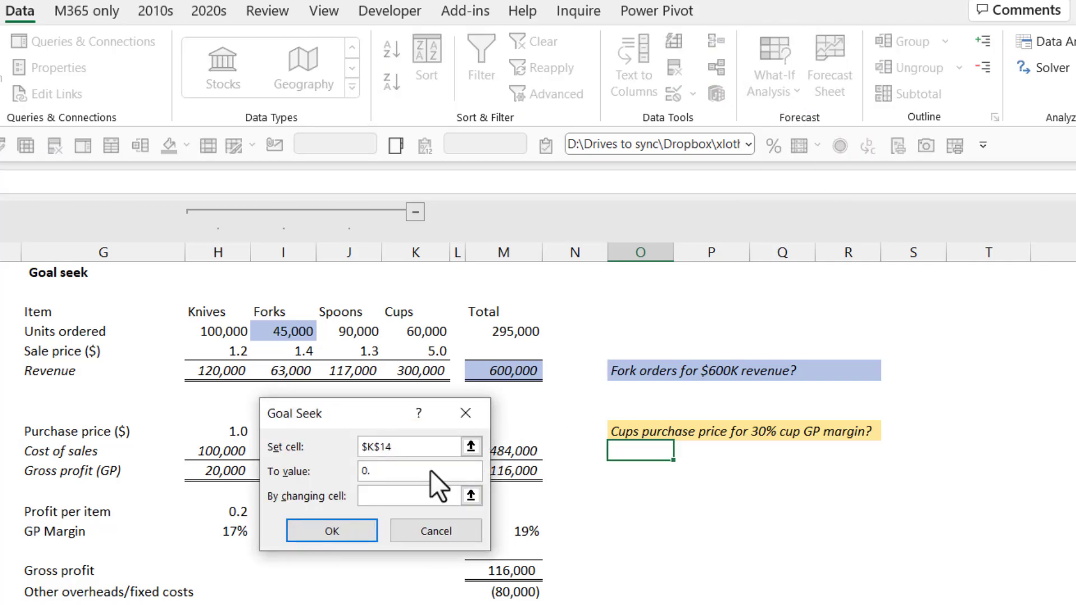
Step: Change Cups purchase price K9, stepping through iterations, and accept the 3.5 result
click(471, 496)
click(429, 431)
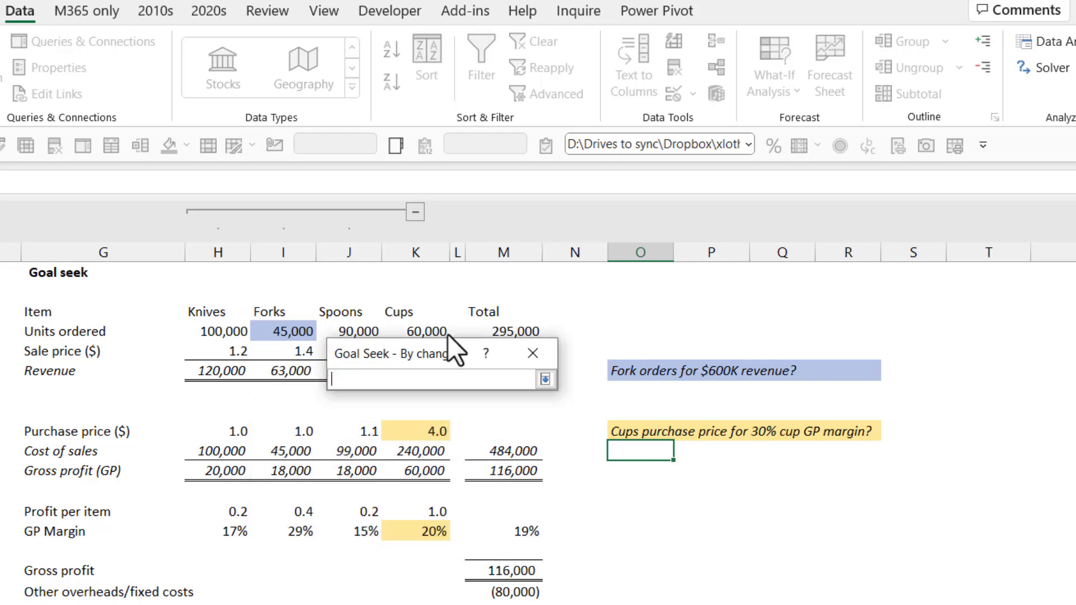
key(Return)
click(424, 428)
click(549, 371)
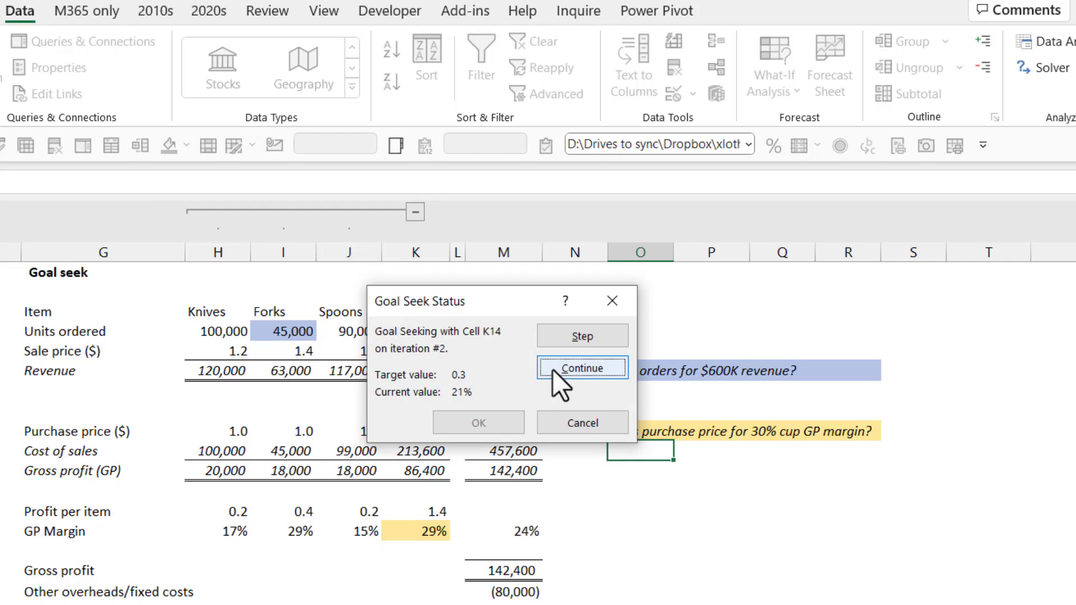
click(553, 338)
click(553, 337)
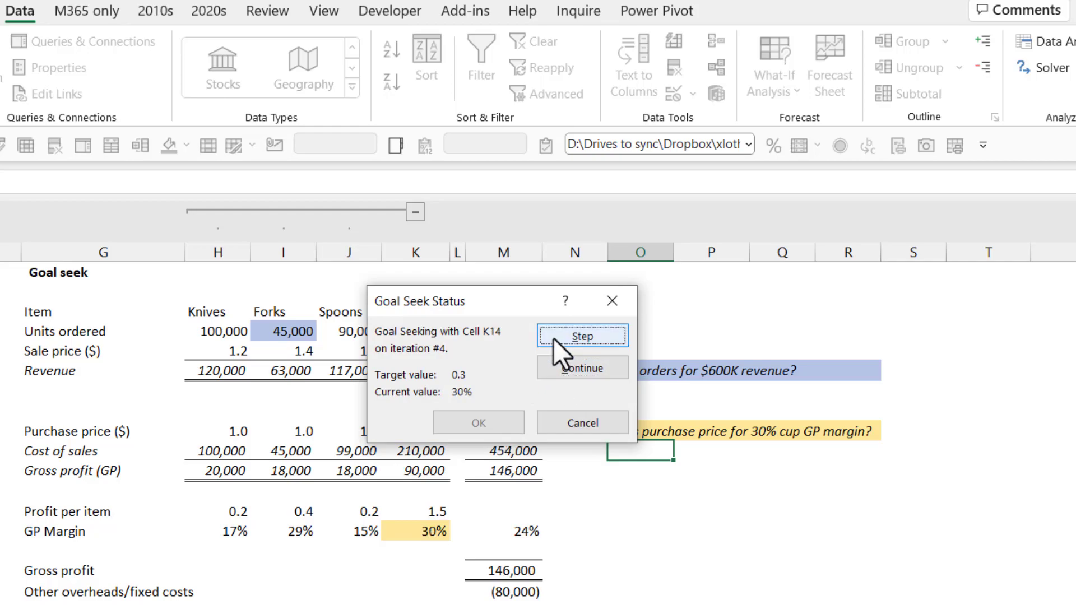
click(568, 375)
click(480, 422)
click(401, 532)
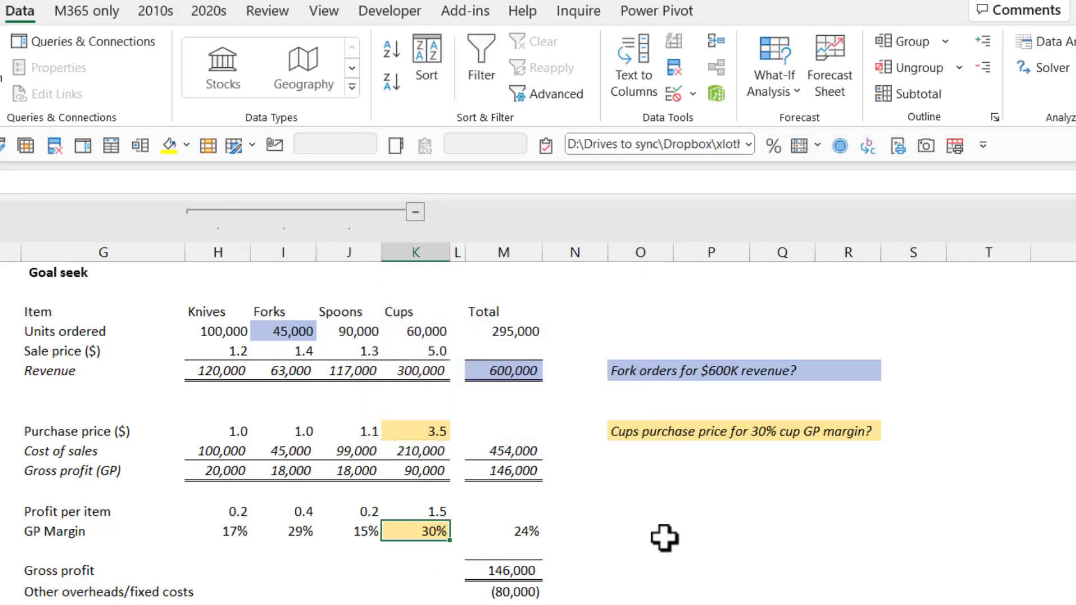
key(Up)
key(Up)
key(Up)
key(Up)
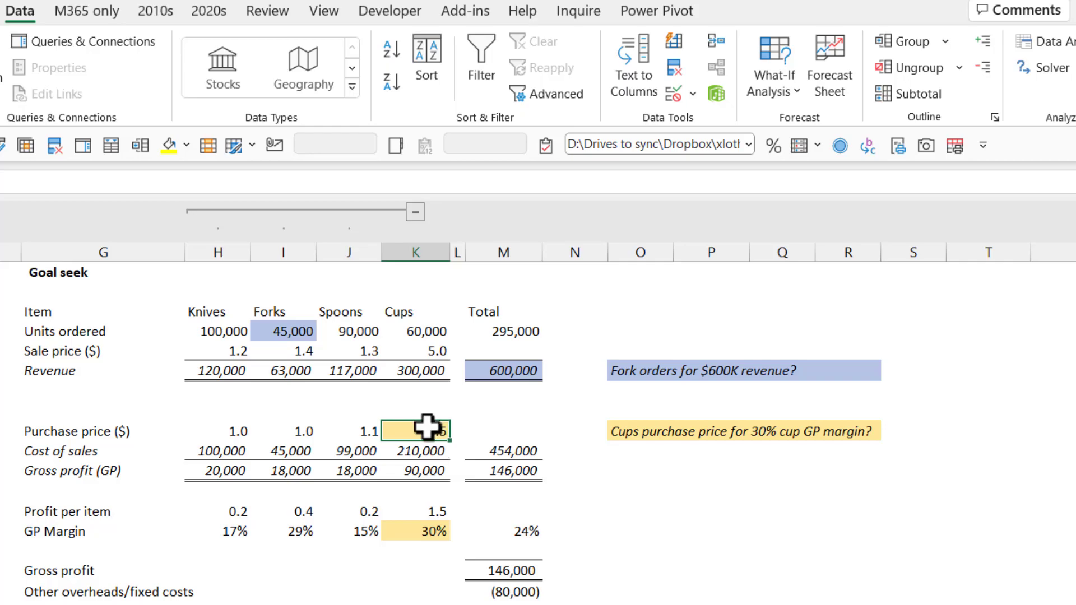
Step: Check the exact Employees value and add one decimal place so it reads 6.0
click(469, 448)
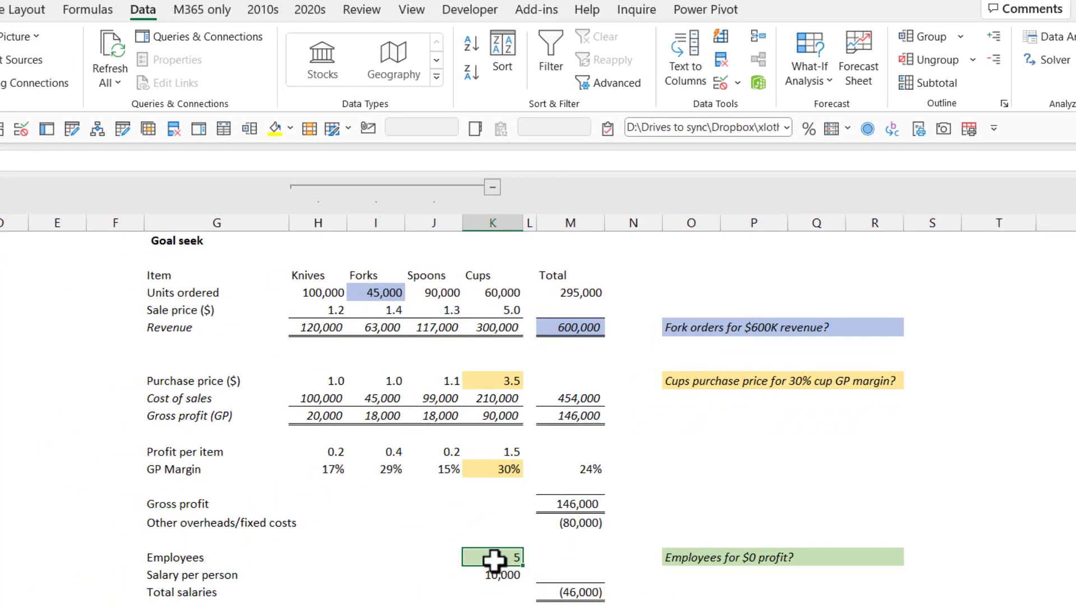
double_click(501, 557)
double_click(510, 557)
key(Escape)
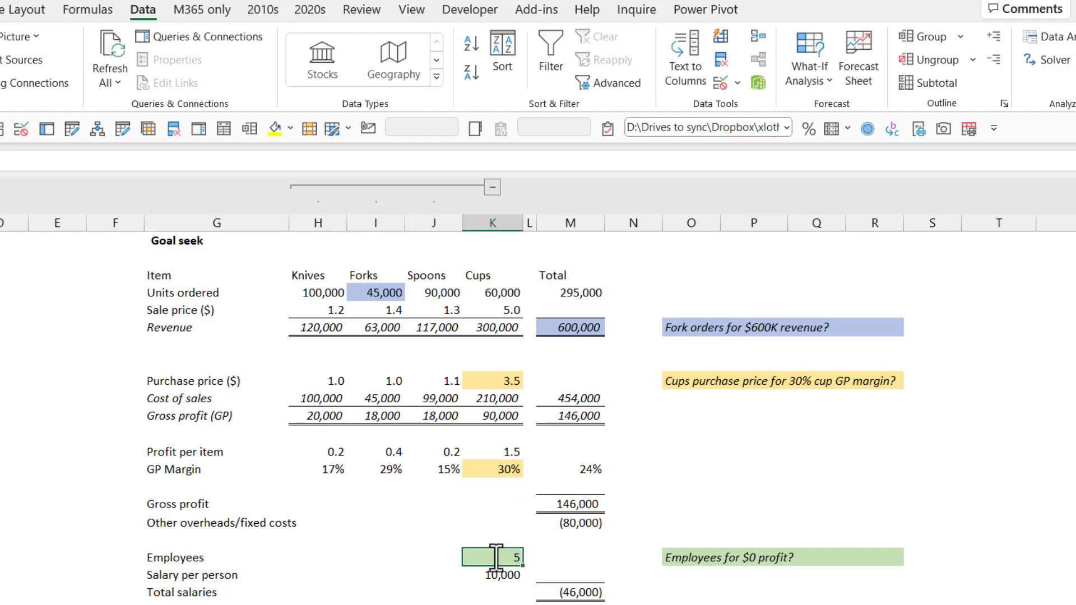
click(1, 10)
click(501, 73)
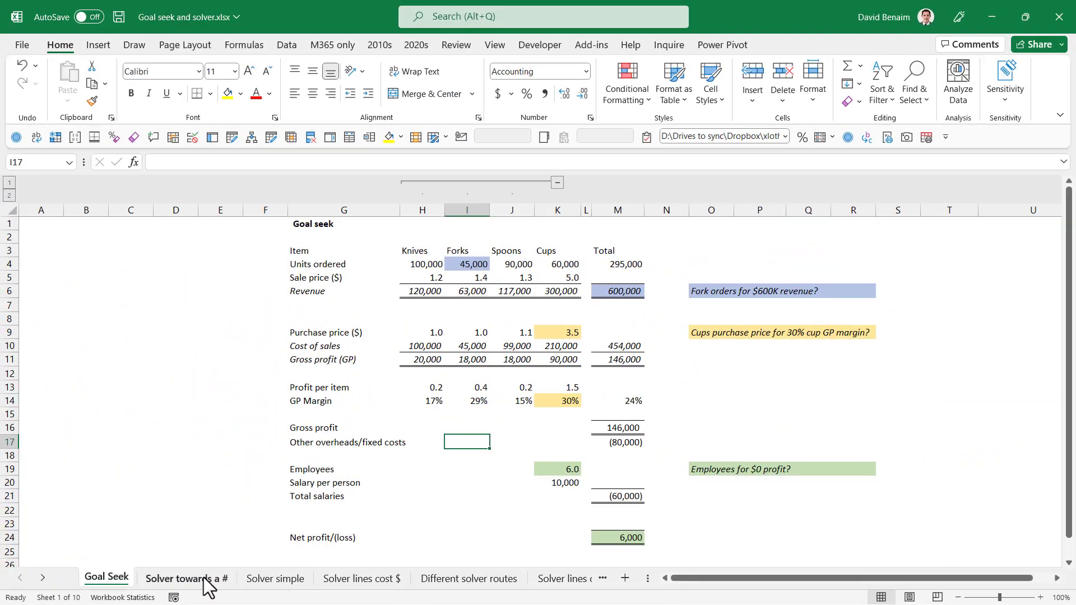
Step: On the Solver towards a # sheet, open Solver with net profit G20 as objective
click(185, 579)
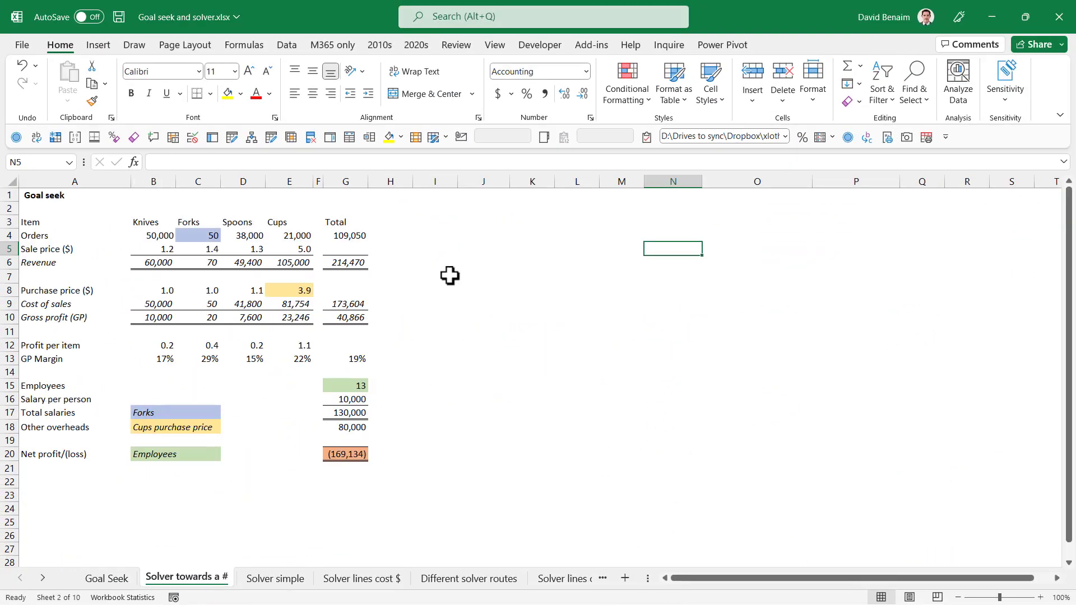
click(287, 46)
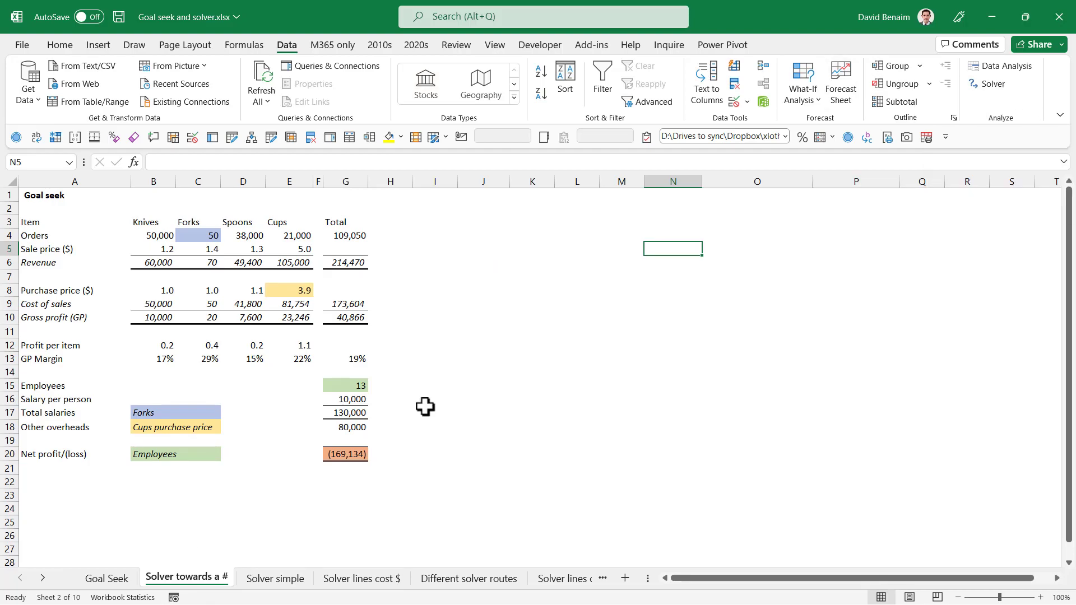
click(474, 386)
click(327, 456)
click(991, 84)
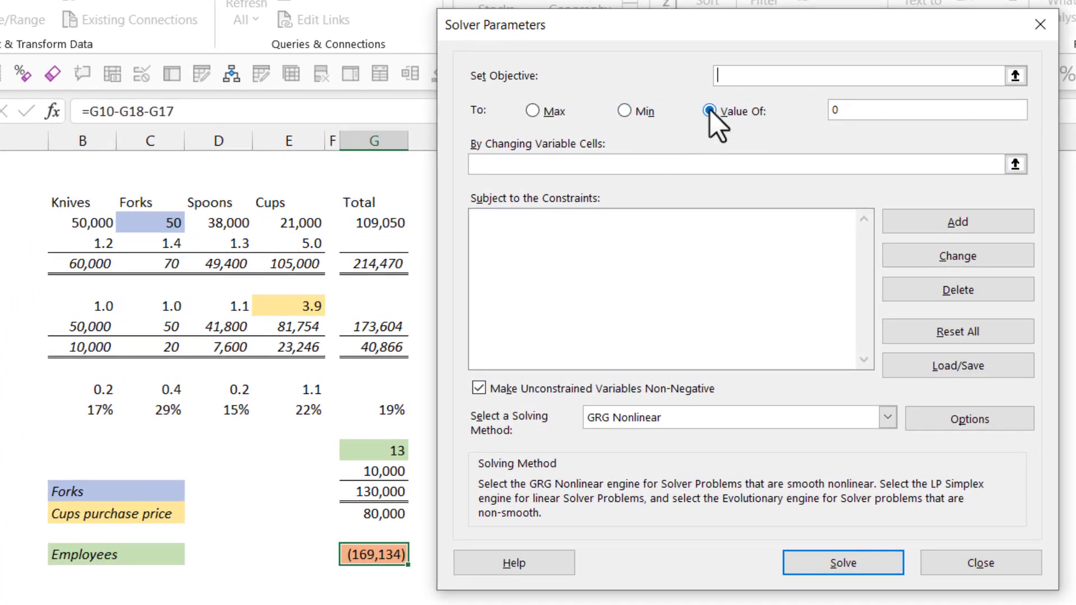
click(1016, 76)
click(386, 548)
key(Return)
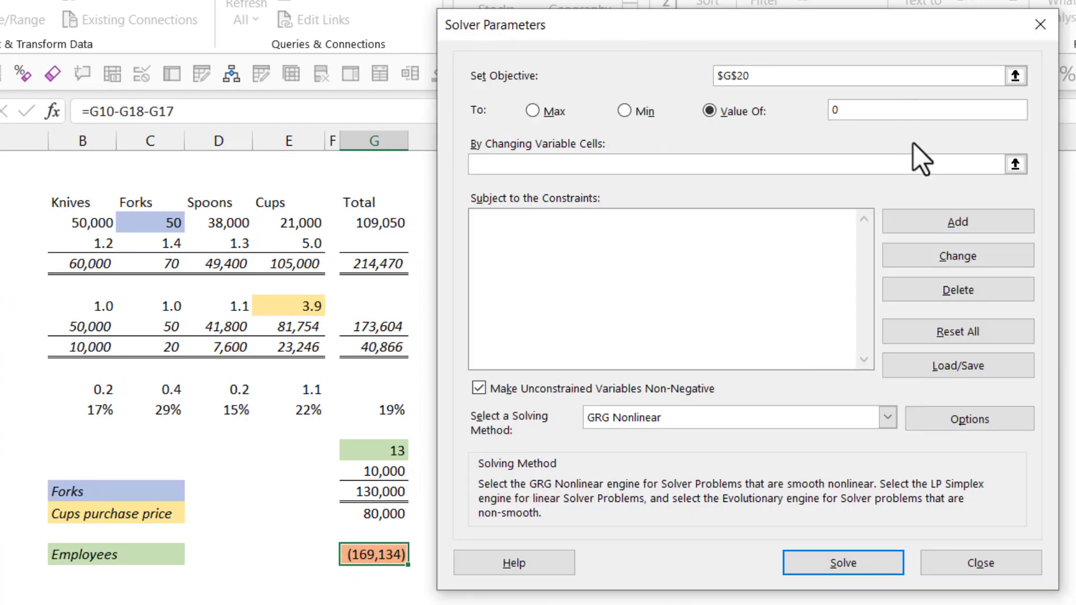
Step: Use C4, E8 and G15 as variable cells, solve for 0, and keep the solution
click(1016, 164)
click(144, 223)
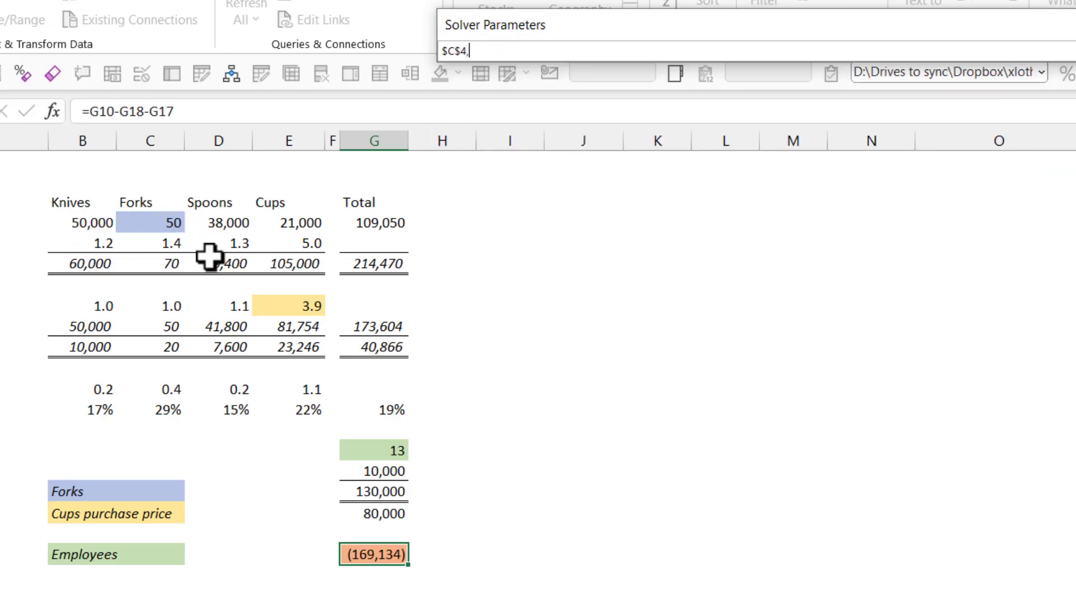
ctrl+click(278, 307)
ctrl+click(357, 451)
key(Return)
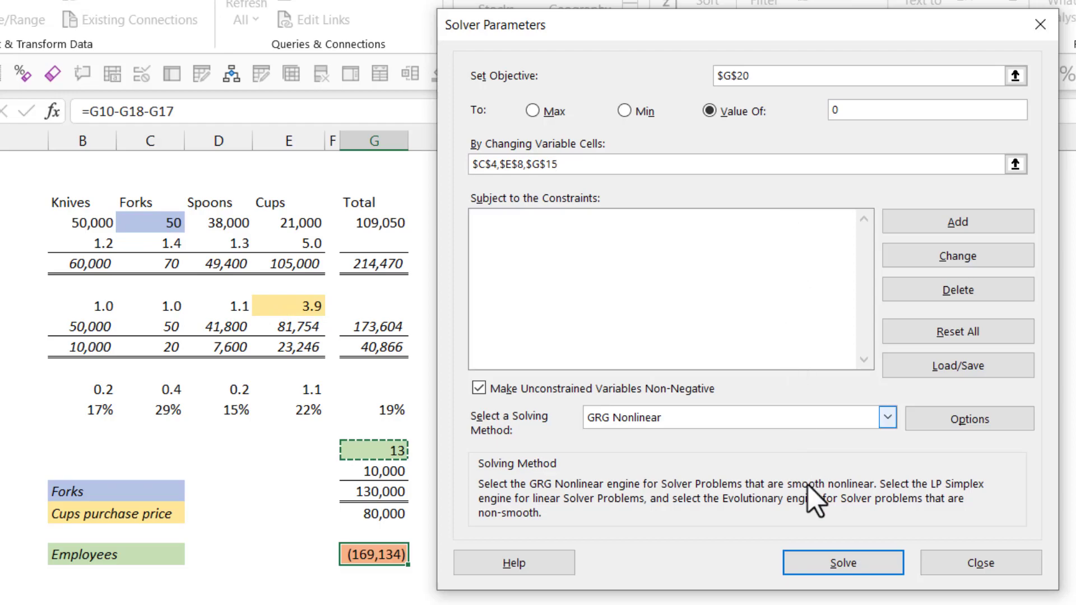
click(796, 565)
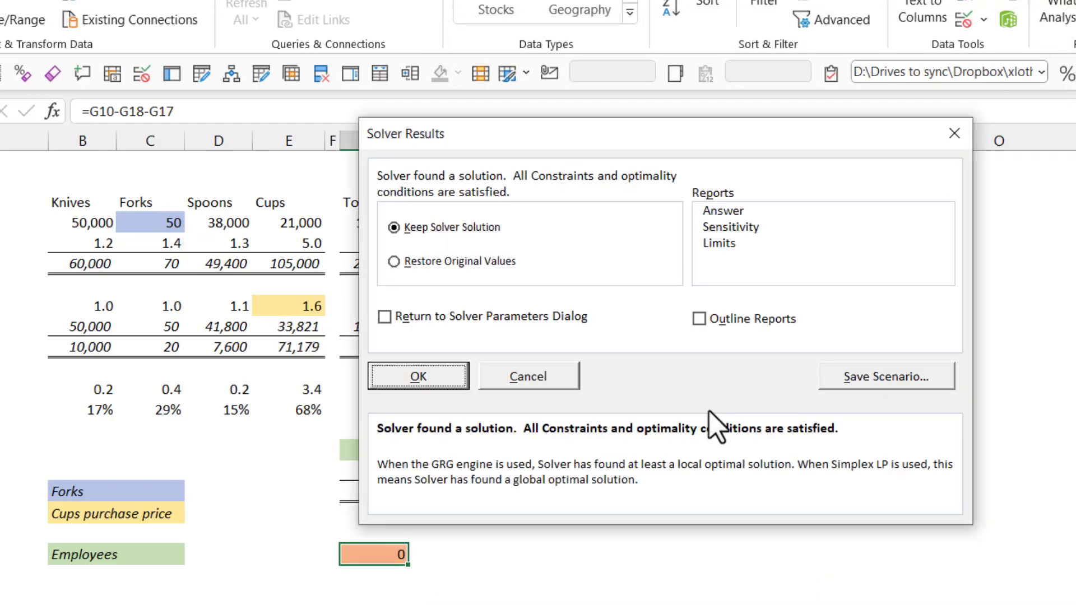
drag(588, 136, 682, 254)
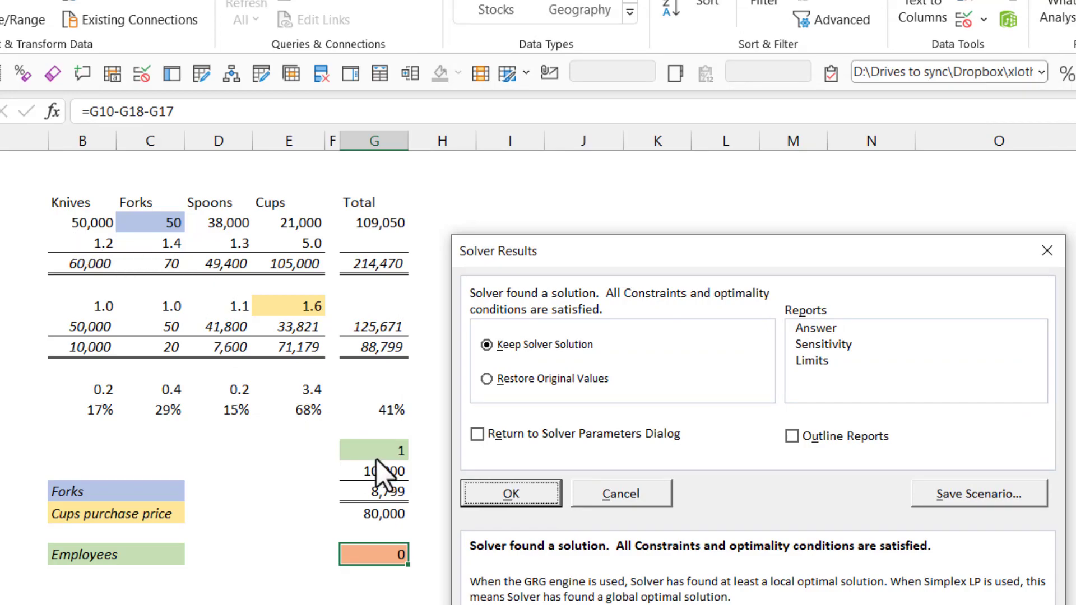
click(521, 493)
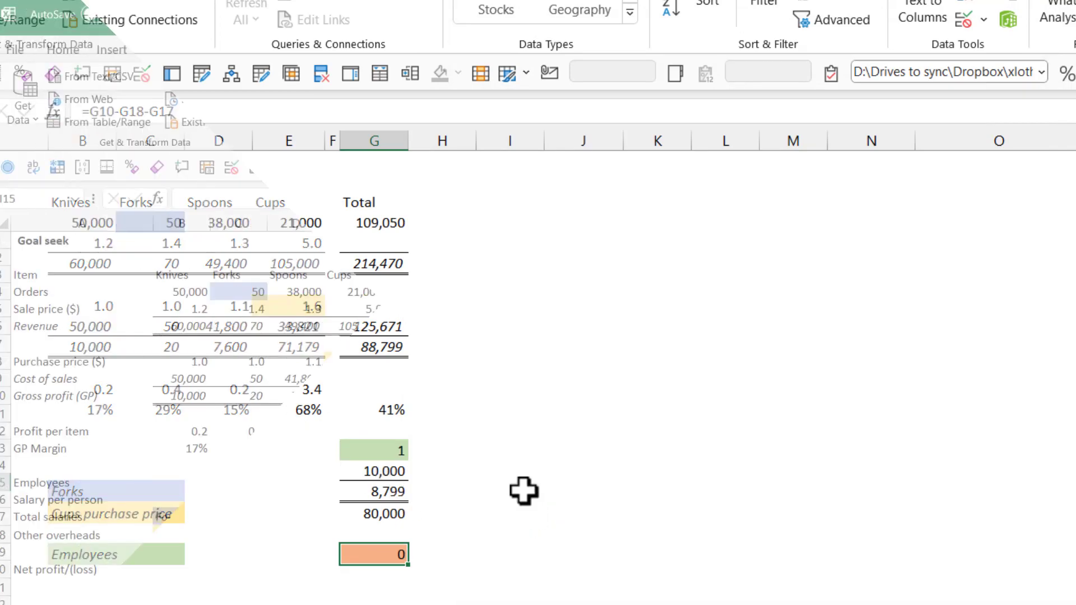
Step: Add the Solver constraint Employees $G$15 >= 3 and solve again
click(462, 448)
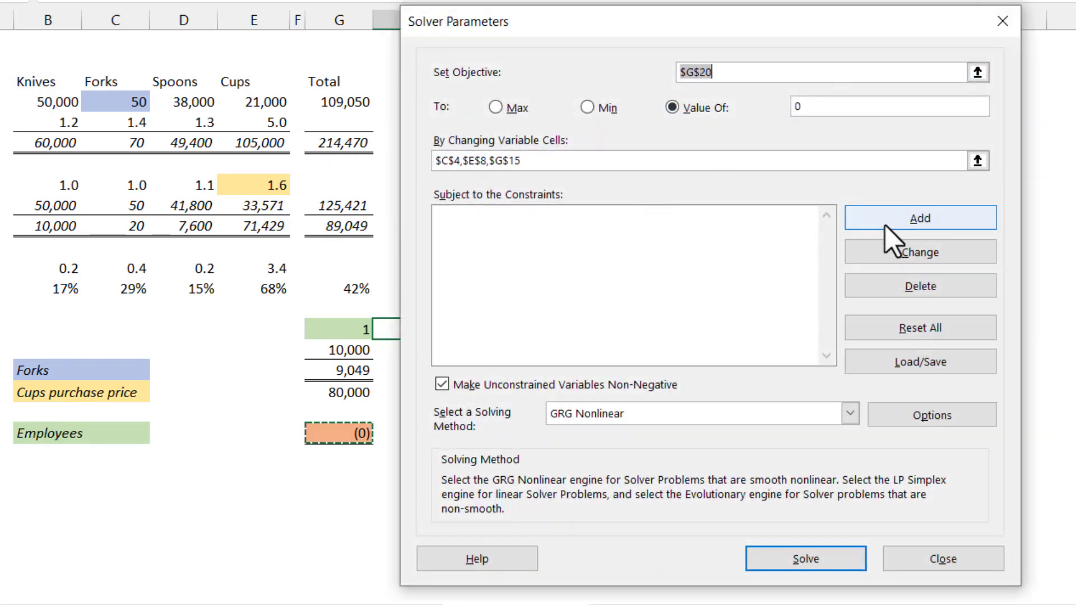
click(858, 224)
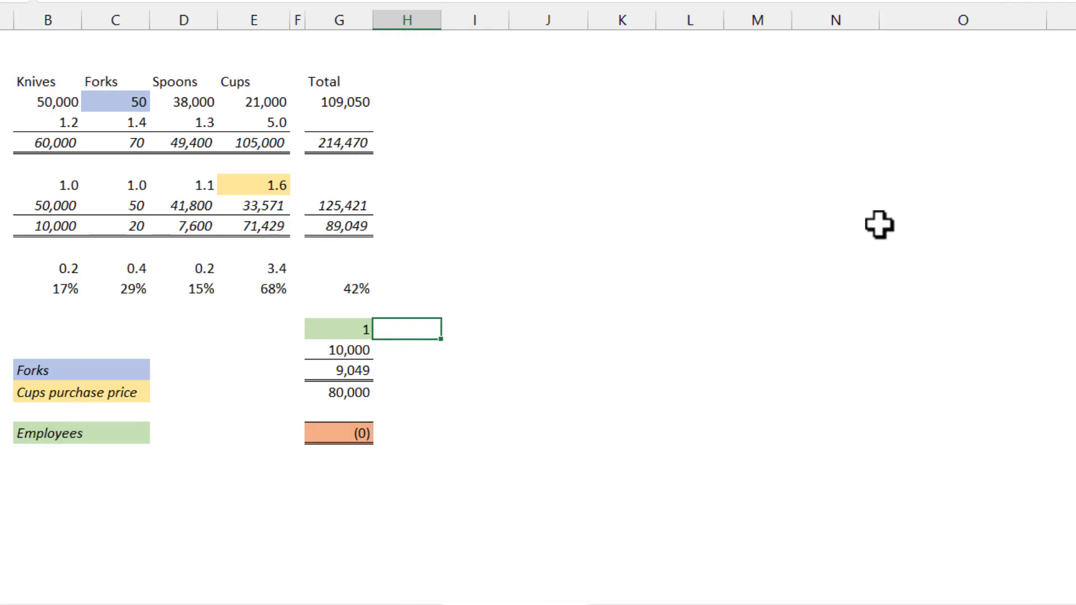
click(351, 329)
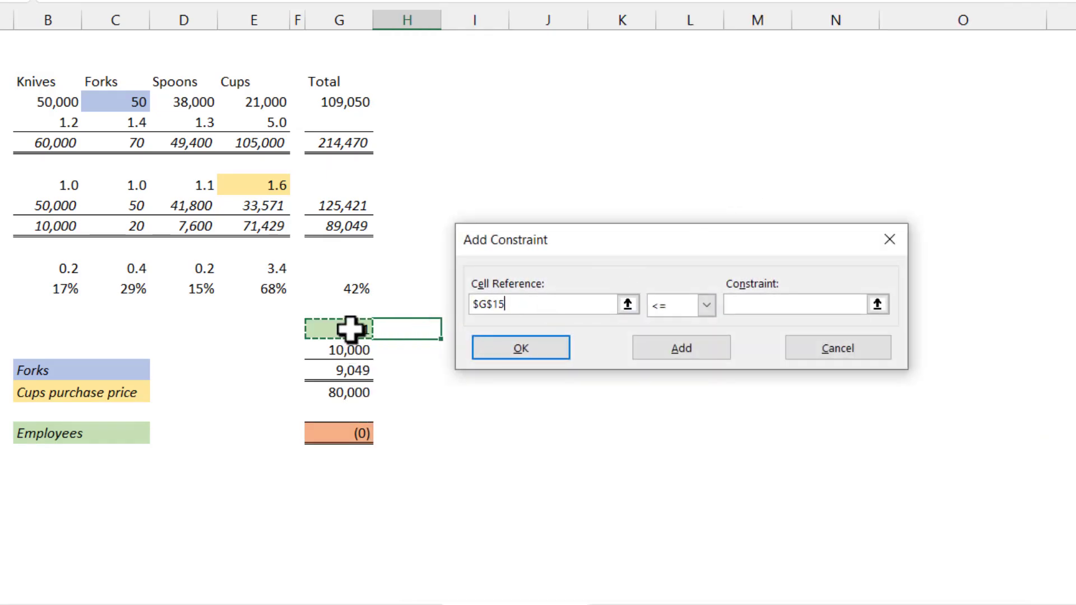
click(706, 305)
click(681, 353)
click(771, 306)
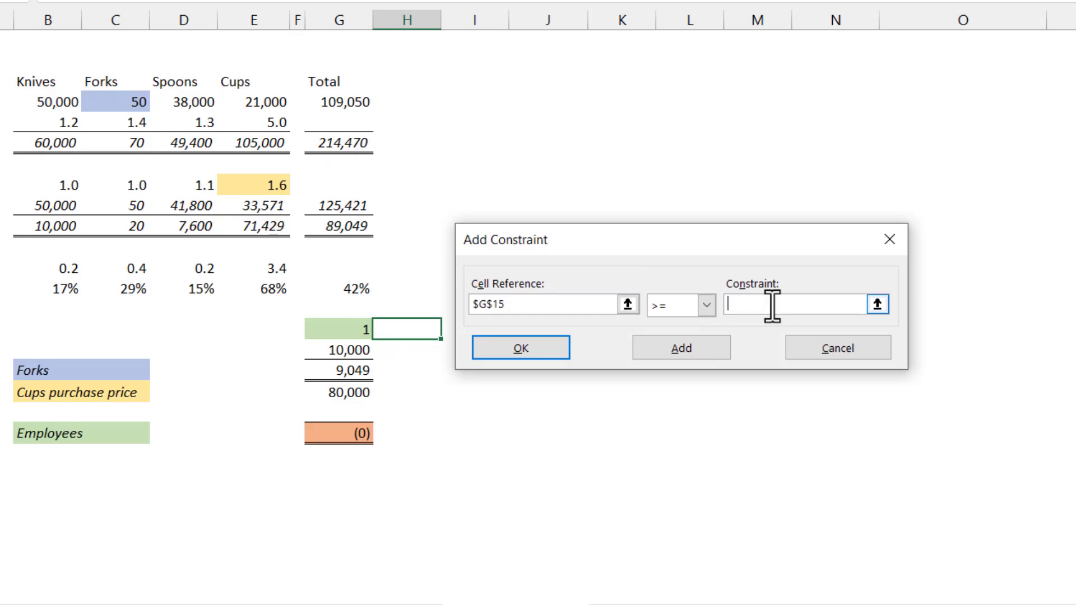
text(3)
click(553, 352)
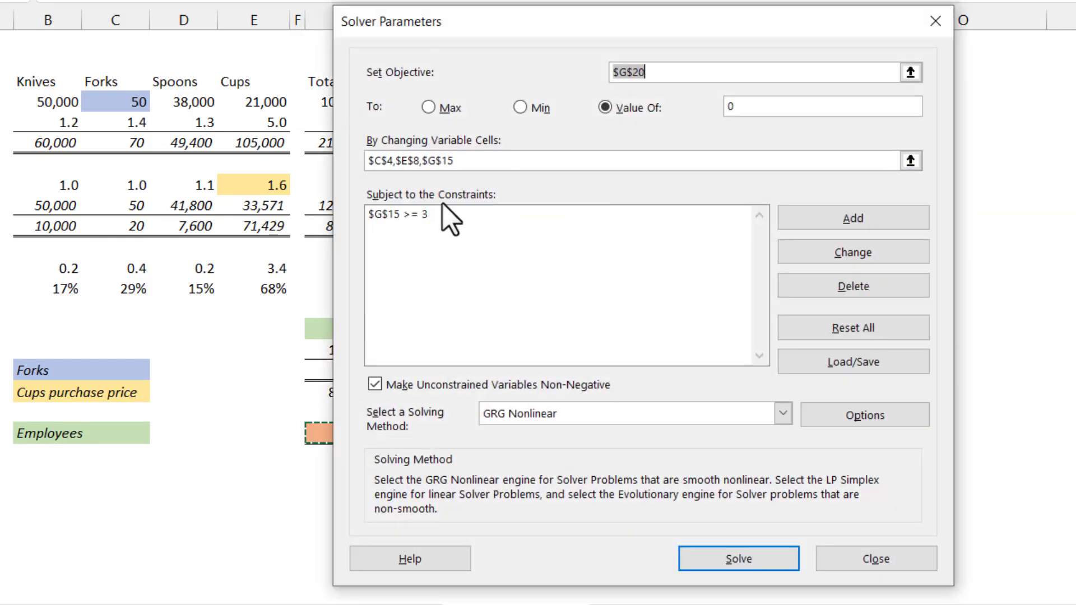
click(707, 559)
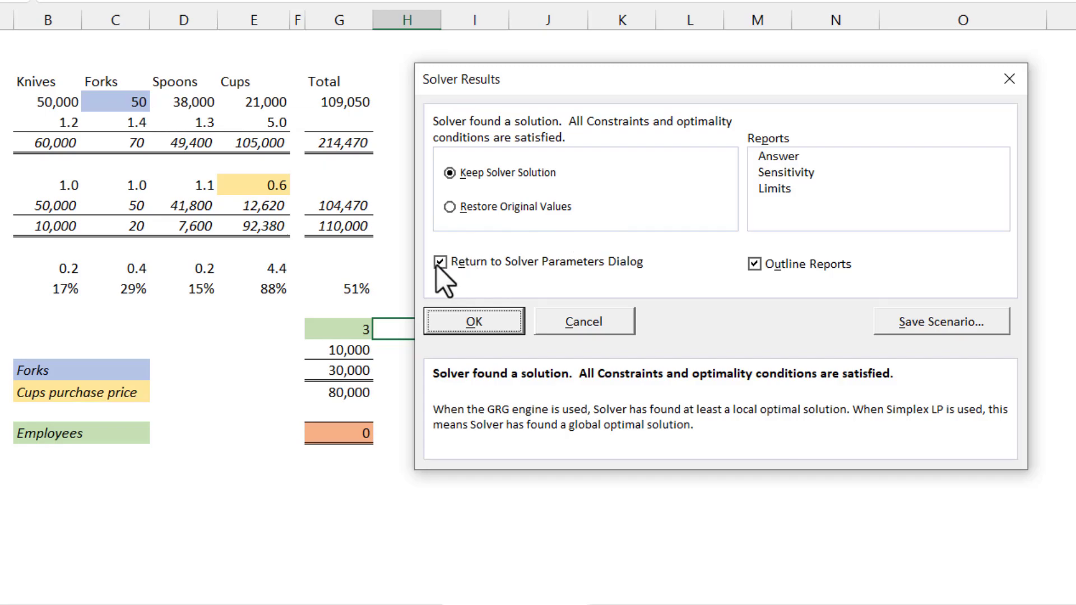
Step: Add the Solver constraint Forks orders $C$4 >= 10000
click(465, 322)
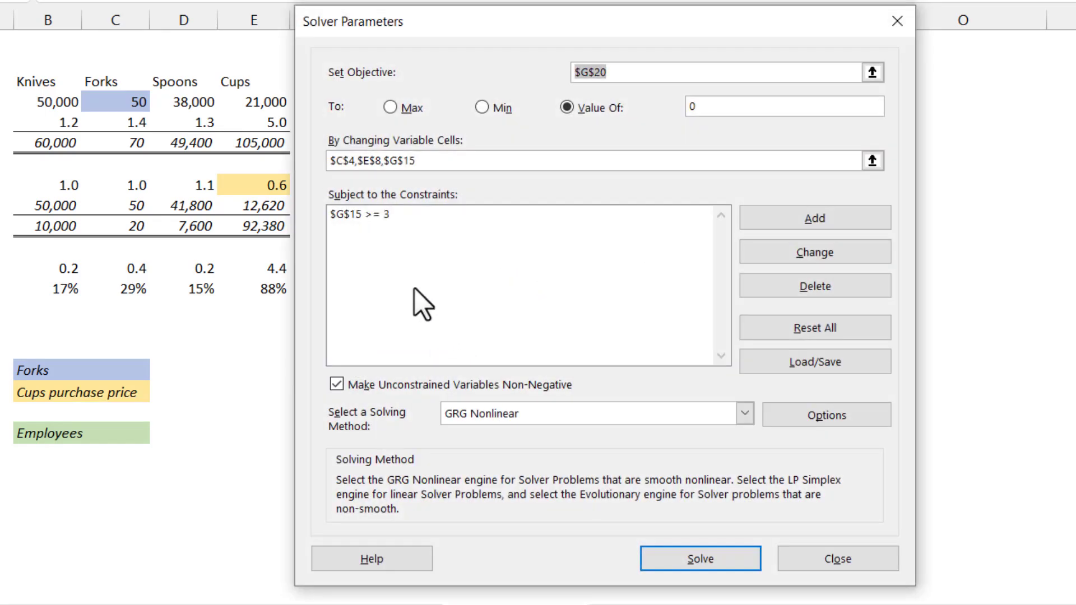
click(789, 219)
click(522, 305)
click(91, 101)
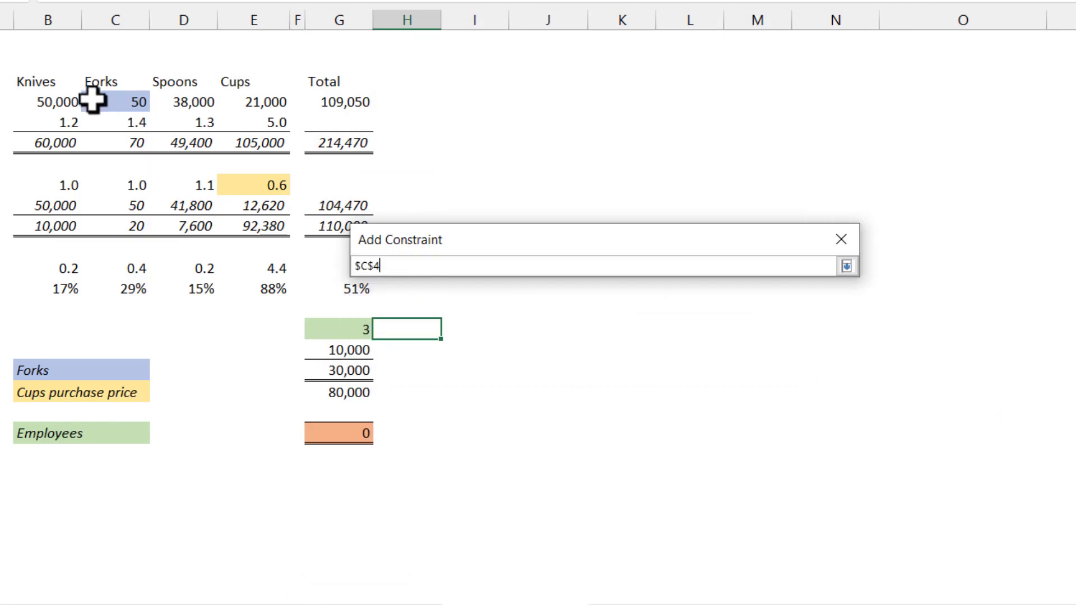
key(Return)
click(601, 306)
click(591, 358)
click(672, 305)
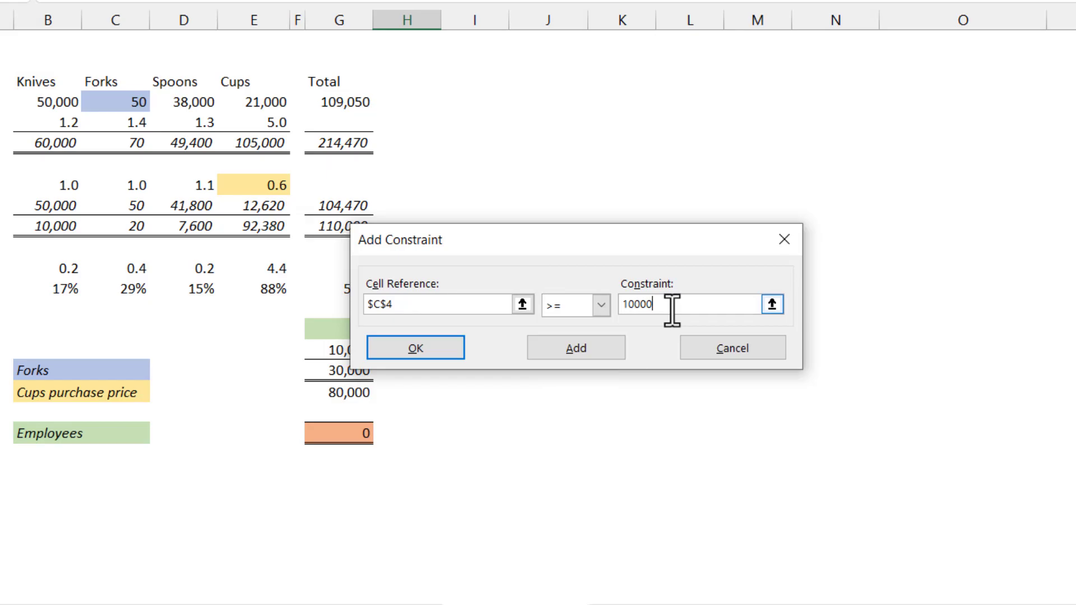
drag(589, 242, 625, 249)
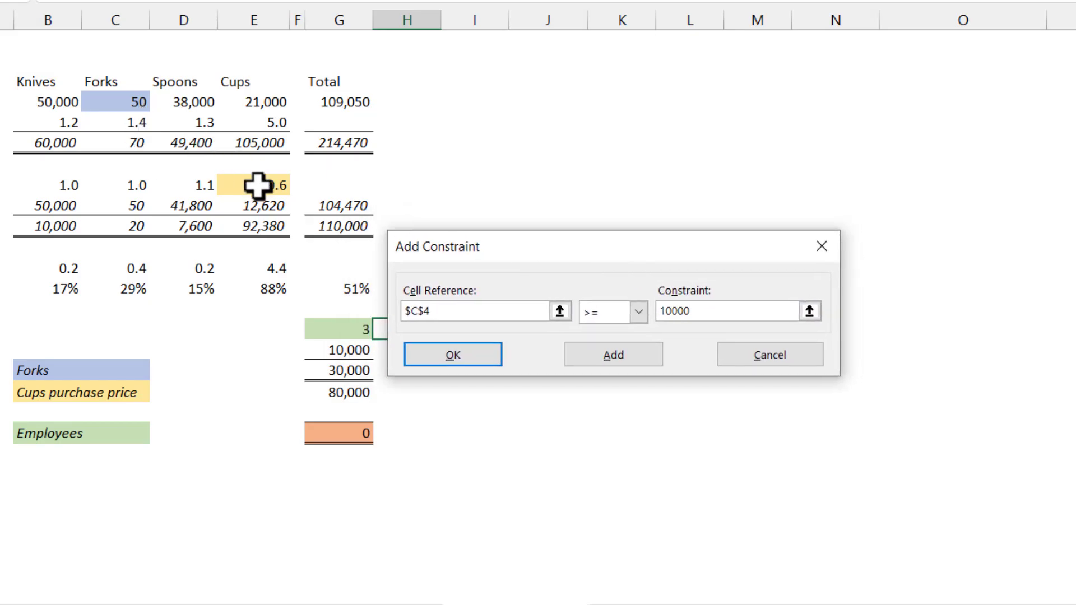
click(494, 350)
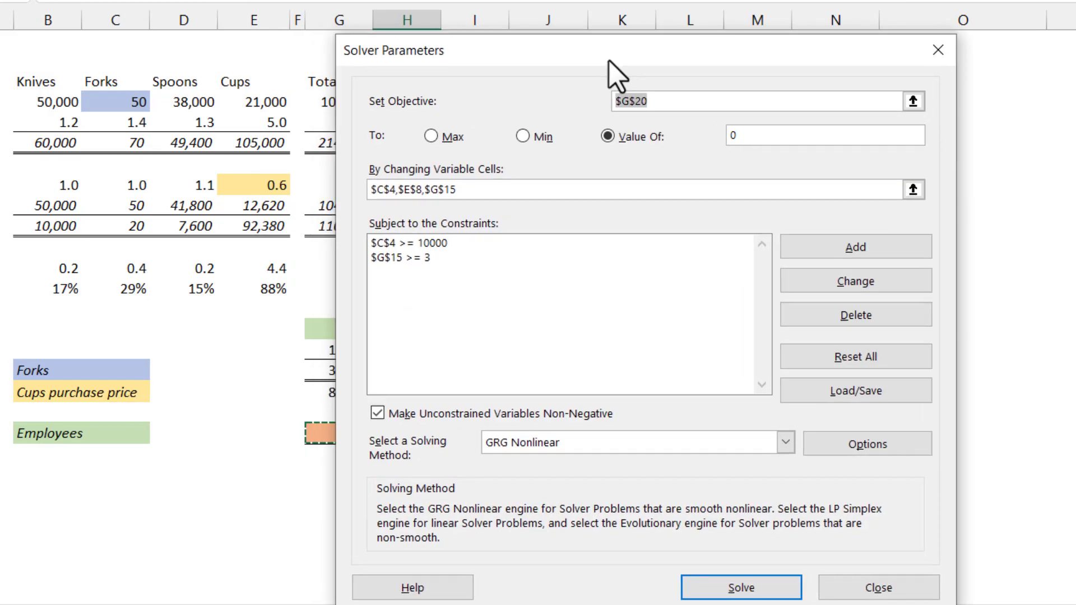
Step: Solve with the new constraint and untick Return to Solver Parameters Dialog
drag(610, 60, 660, 6)
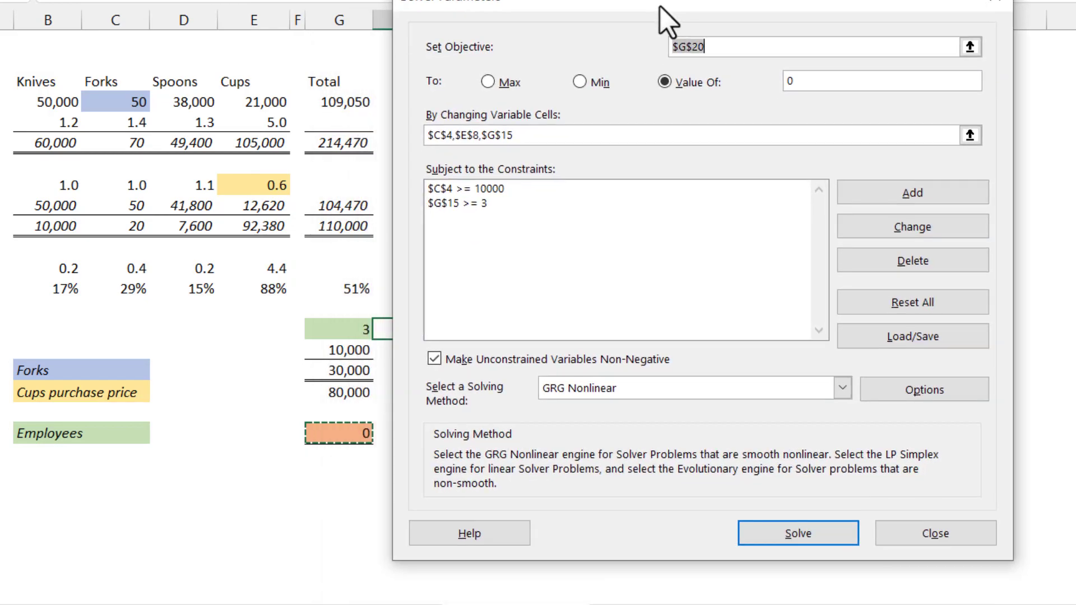
click(812, 532)
drag(465, 17, 561, 40)
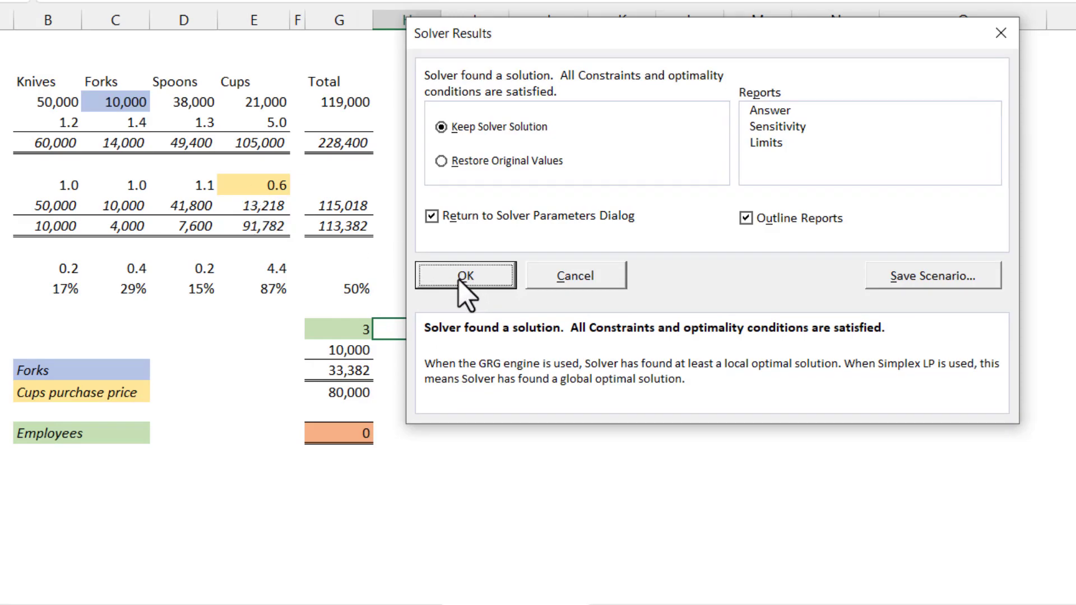
click(432, 217)
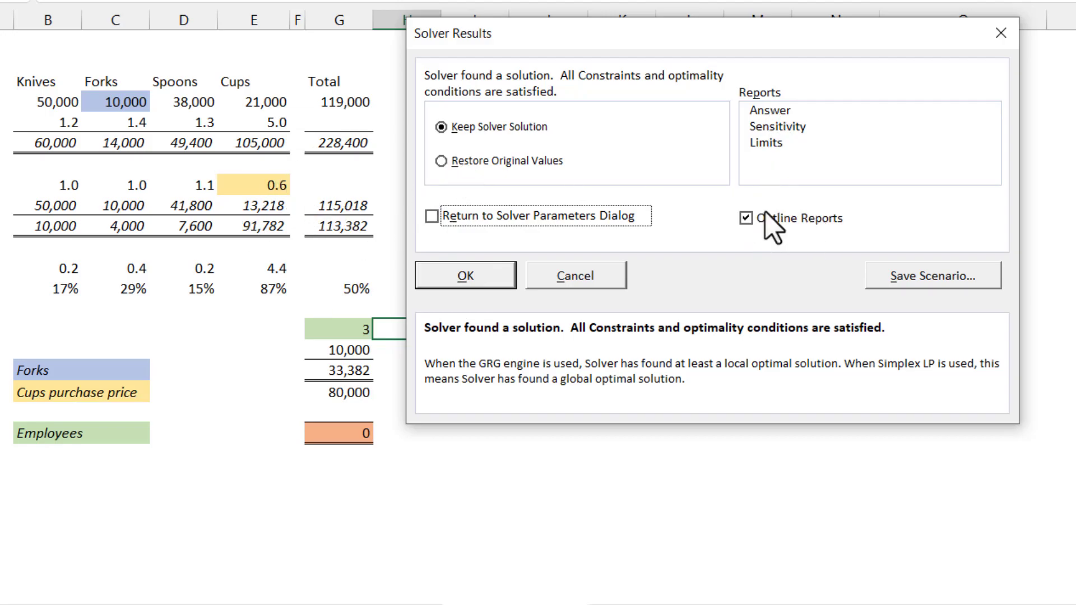
Step: Keep the solution and review Answer Report 1, expanding Solver Engine and Solver Options details
click(463, 276)
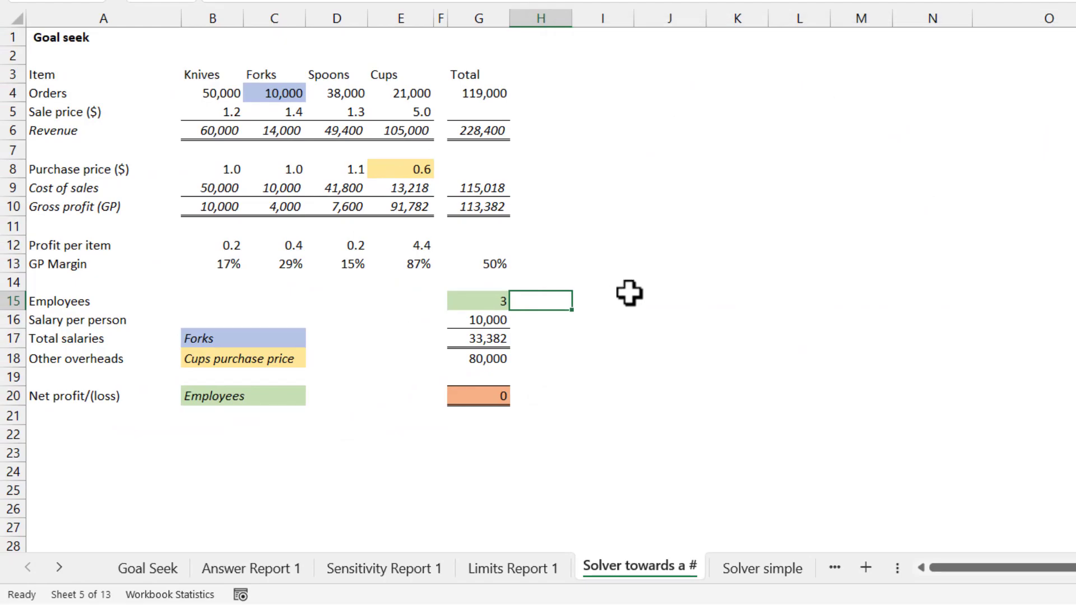
click(261, 571)
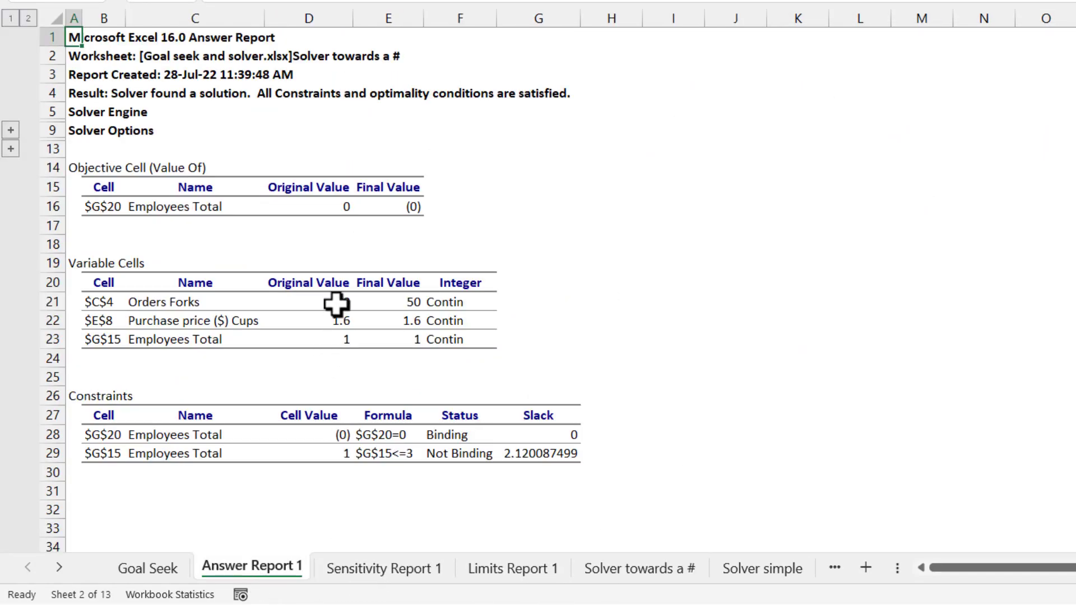
drag(337, 301, 411, 339)
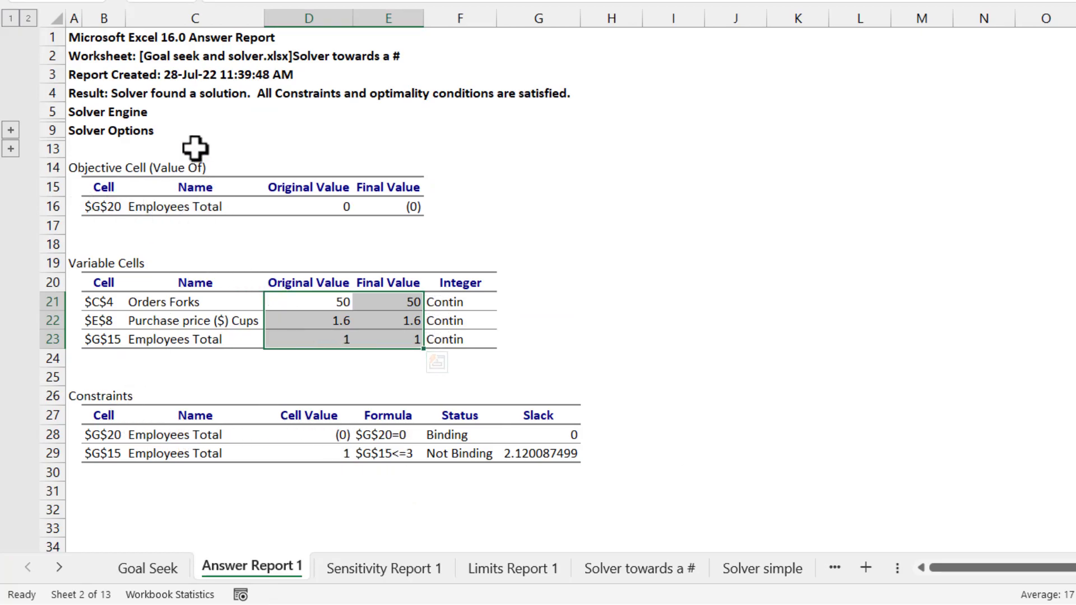
click(11, 130)
click(10, 205)
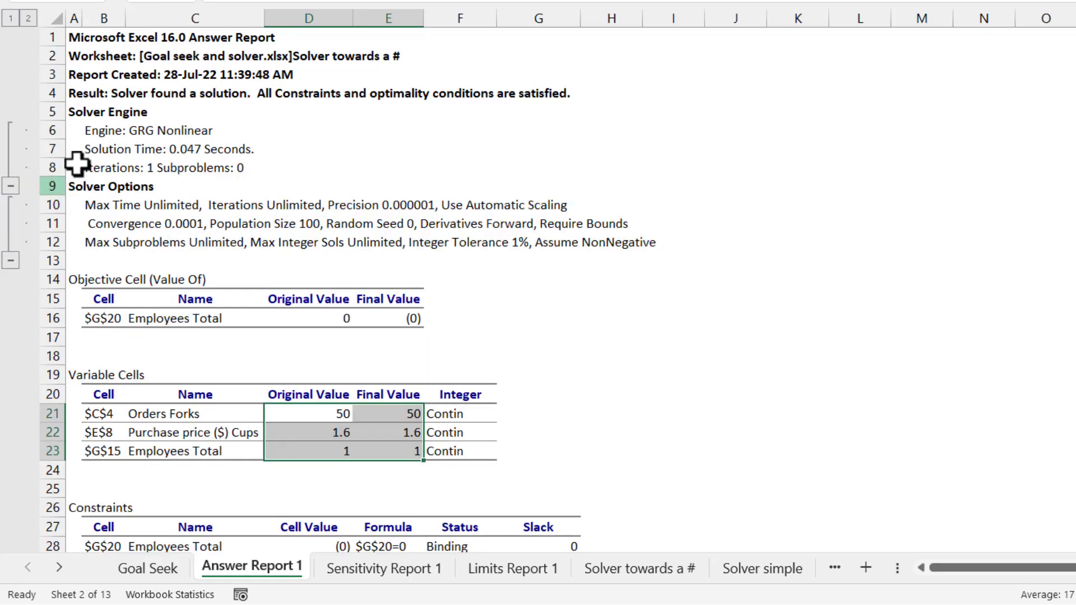
drag(88, 132, 225, 169)
Step: View the Sensitivity and Limits reports, then return to the Solver towards a # sheet
click(385, 568)
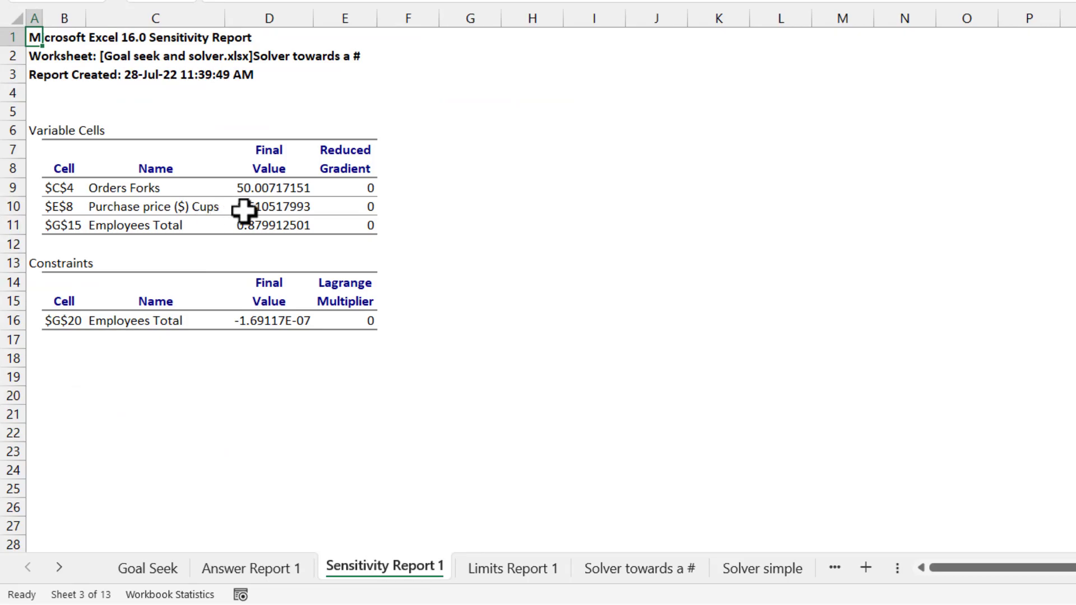
click(512, 568)
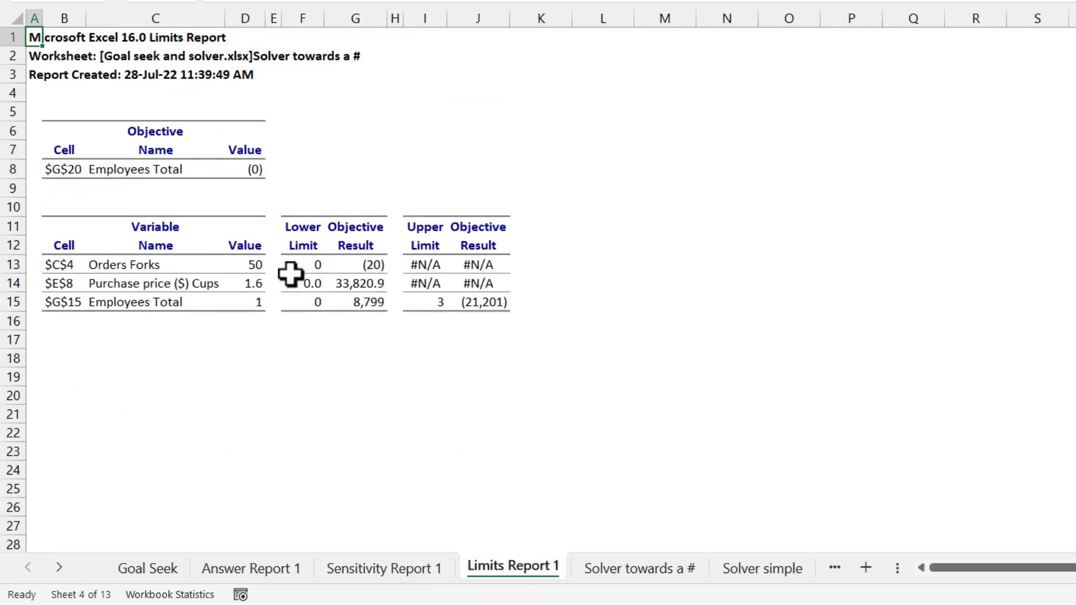
click(626, 567)
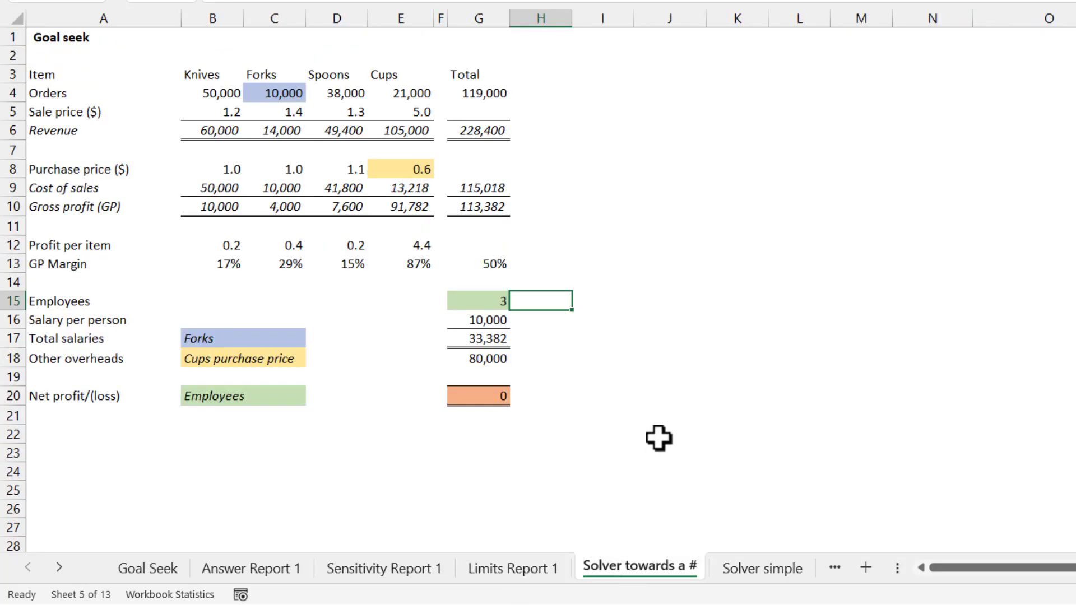
Step: Inspect the unrounded Employees value in G15 without changing it
key(Left)
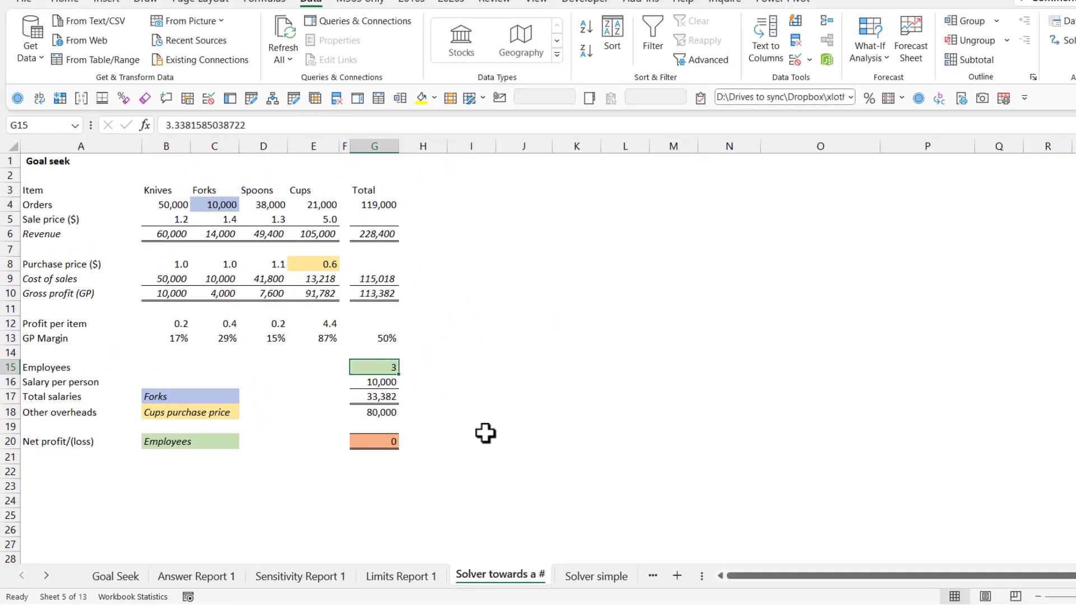
double_click(486, 301)
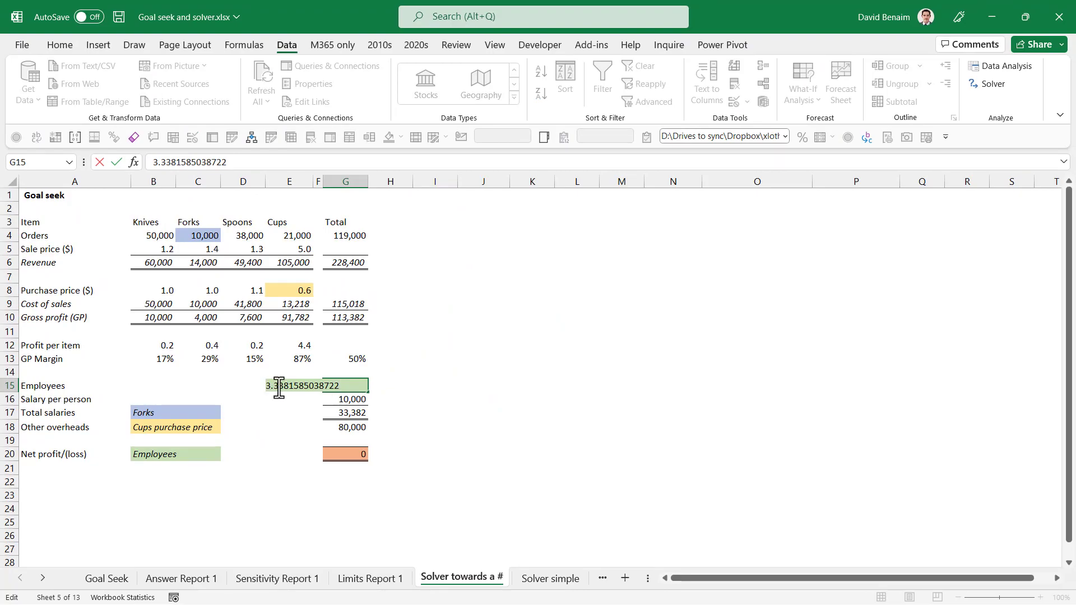
drag(292, 390, 349, 386)
key(Escape)
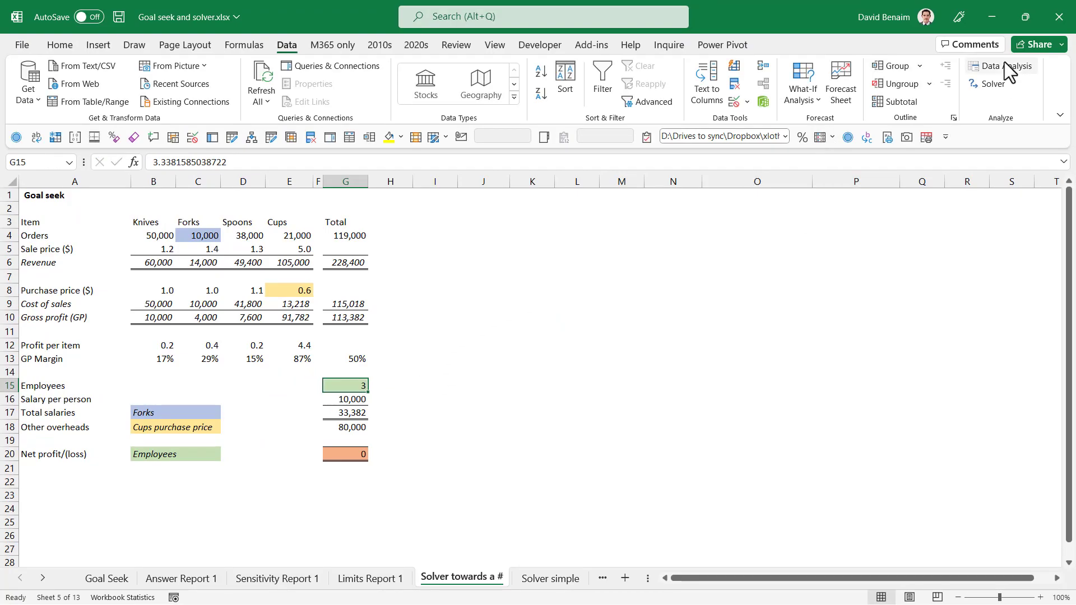
Step: In Solver, add integer constraints for Employees $G$15 and Forks orders $C$4
click(990, 84)
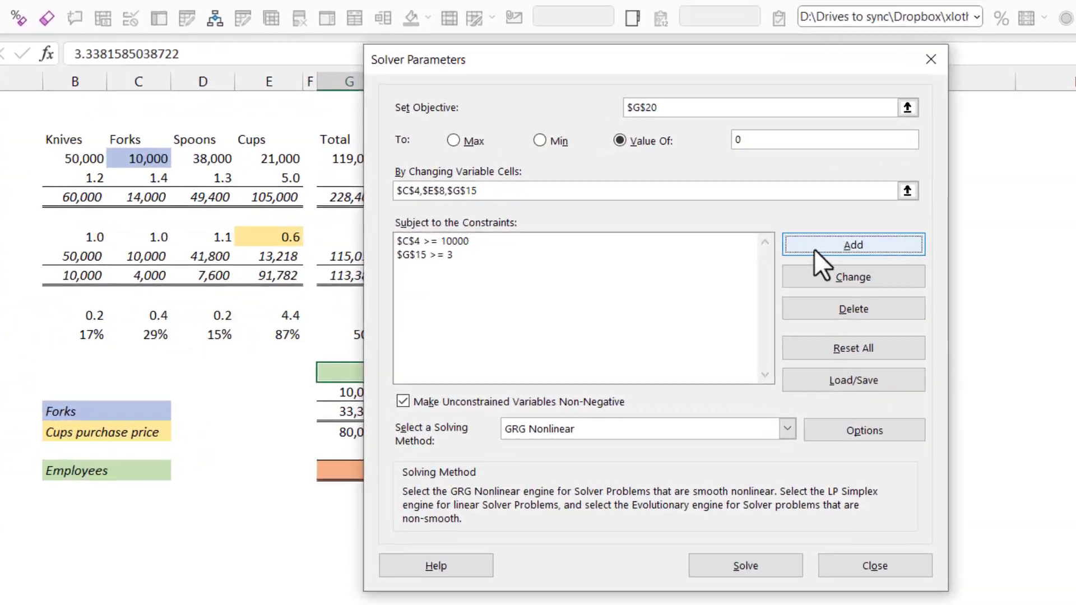
click(703, 294)
click(336, 373)
click(655, 326)
click(635, 386)
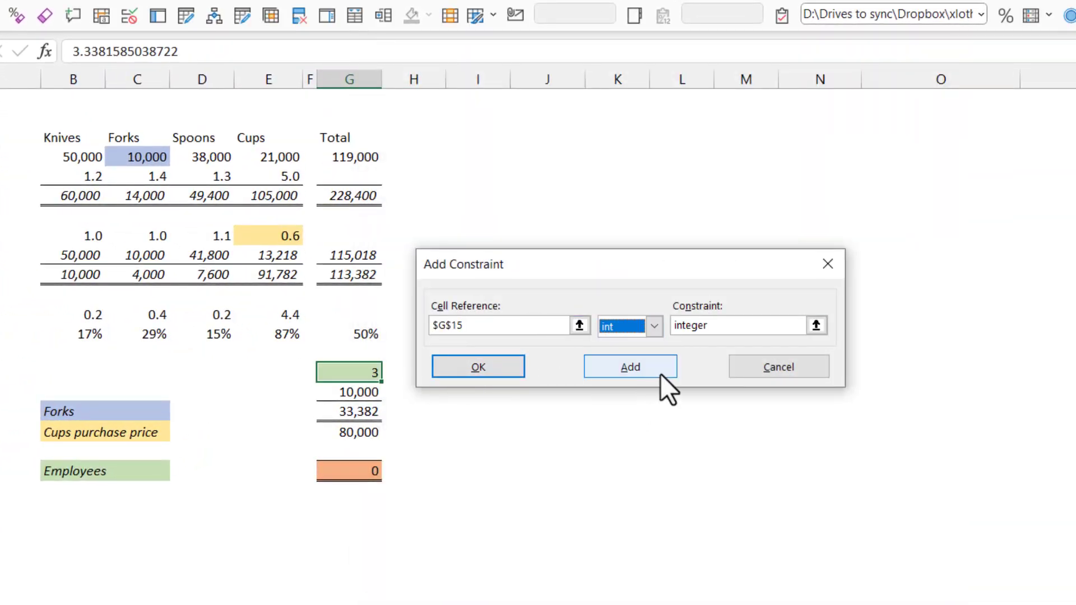
click(621, 370)
click(145, 156)
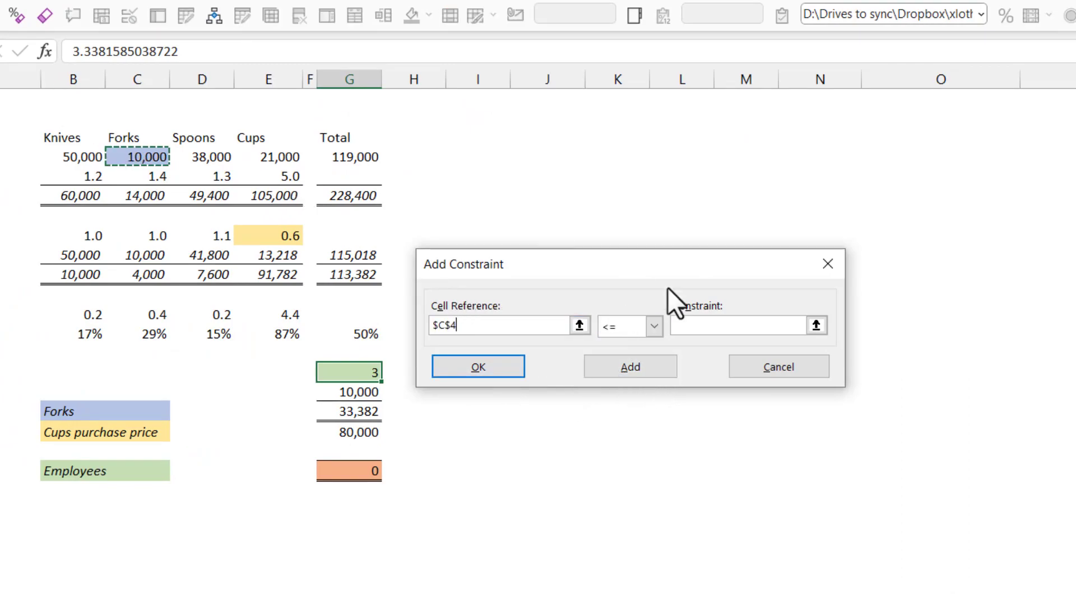
click(654, 326)
click(632, 385)
click(509, 370)
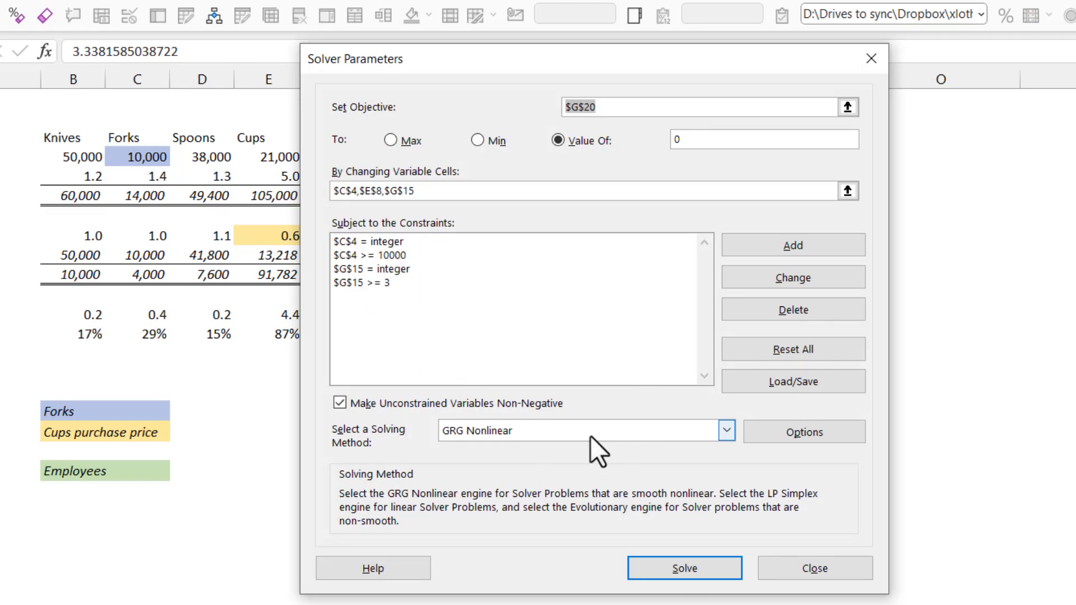
Step: Solve and keep the integer solution: 3 employees, 0.8 cups price, zero net profit
click(655, 568)
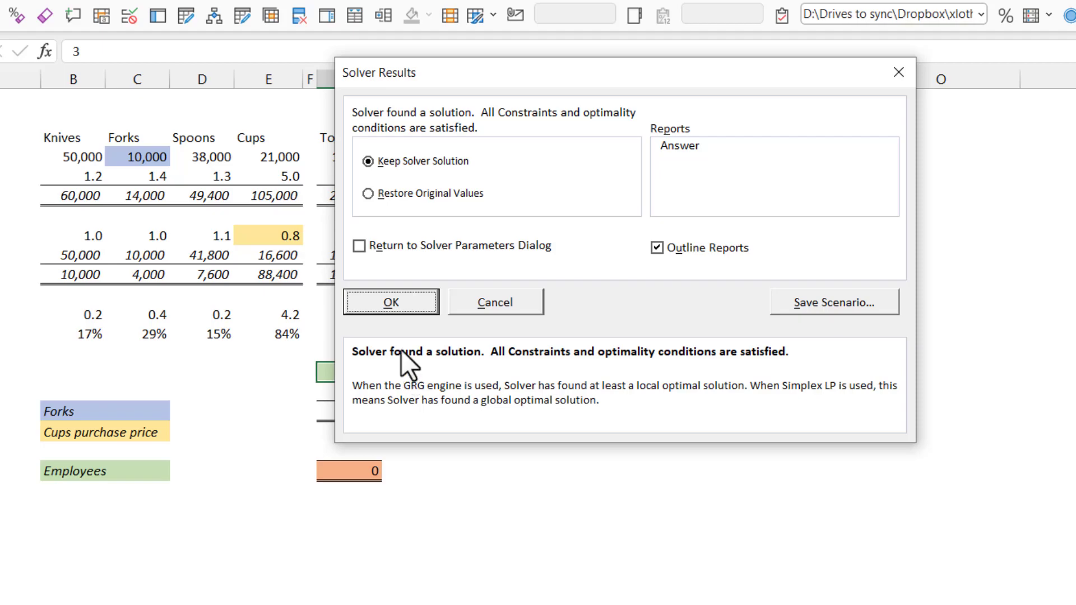
drag(456, 74, 554, 73)
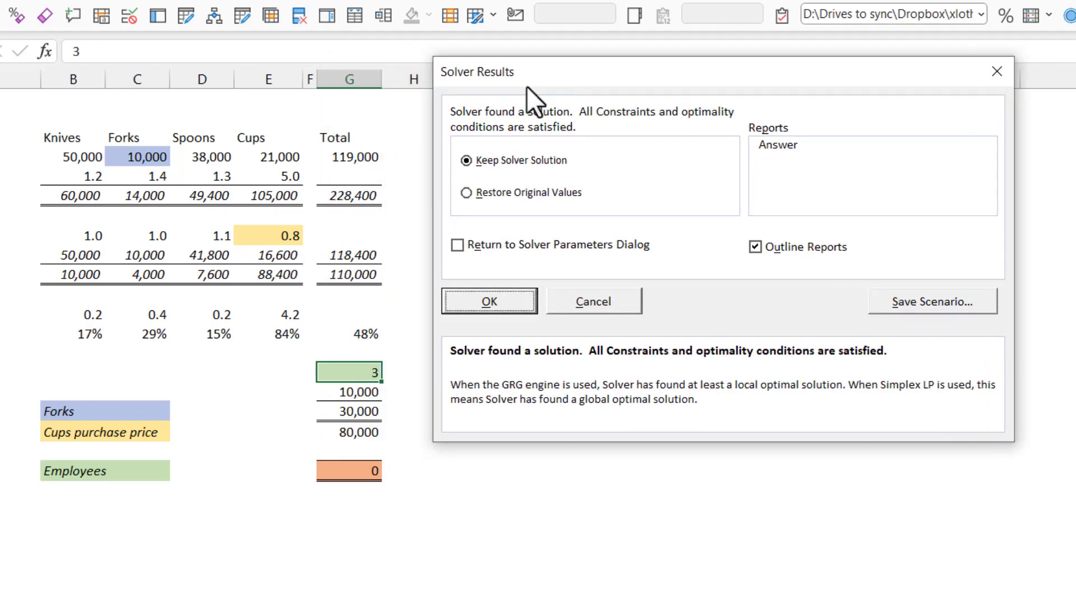
click(520, 301)
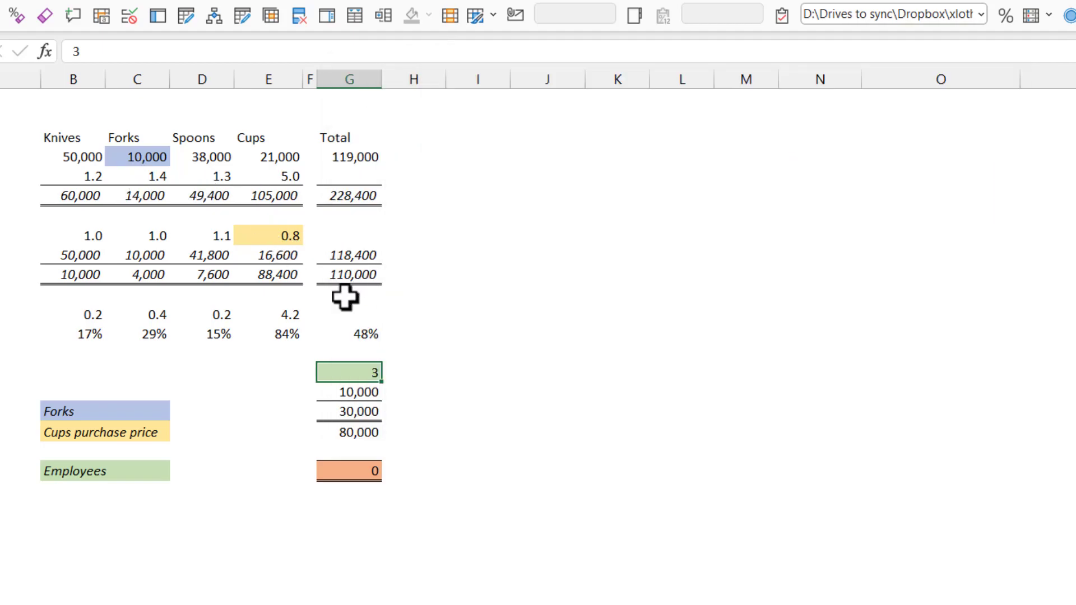
click(279, 235)
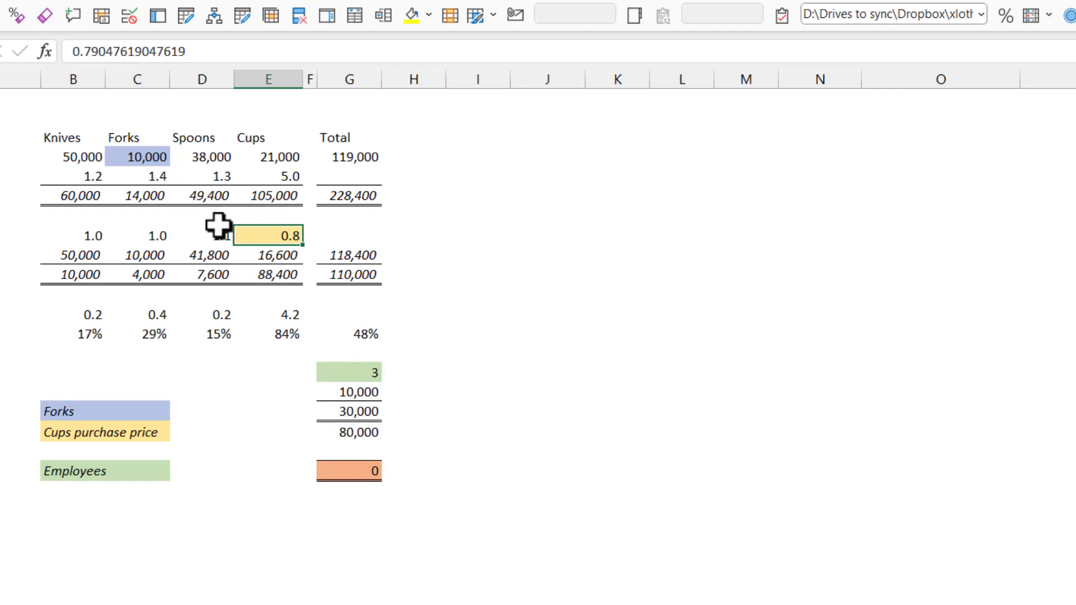
click(335, 373)
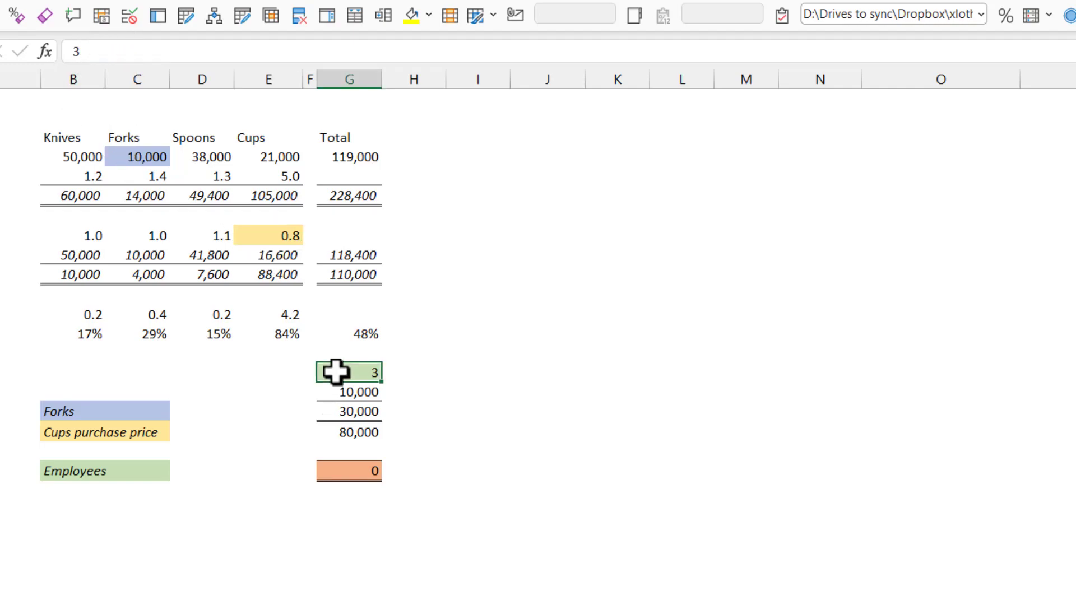
click(143, 157)
click(355, 472)
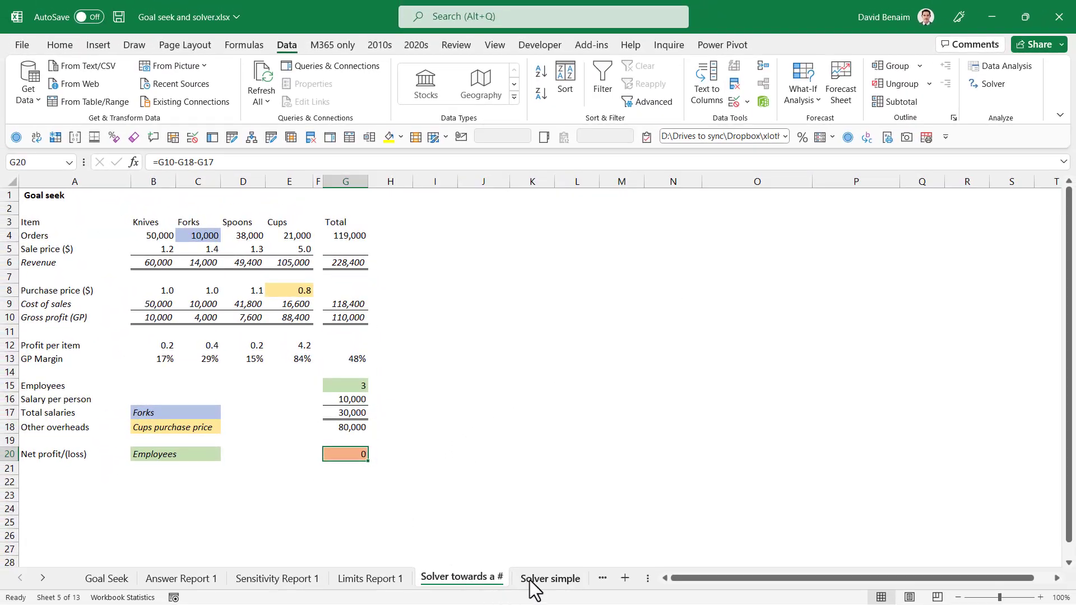
click(531, 583)
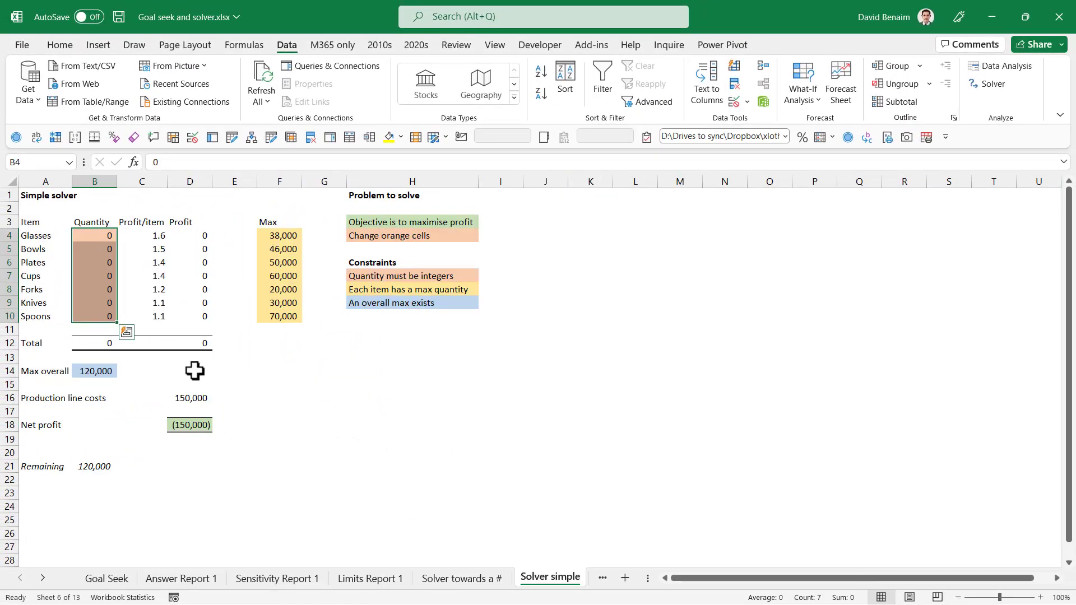
click(94, 235)
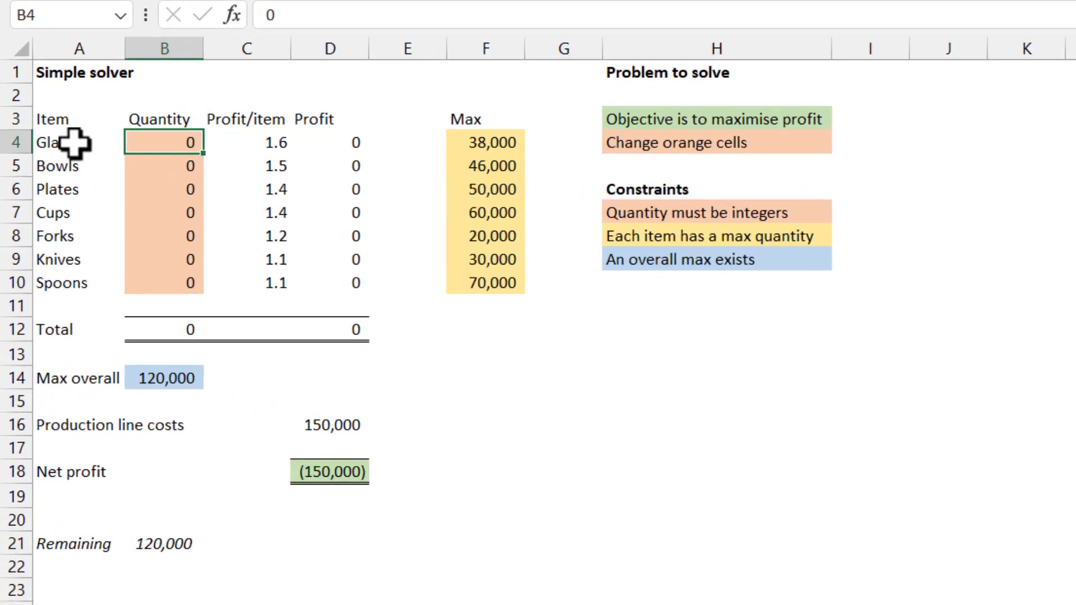
drag(51, 236, 49, 316)
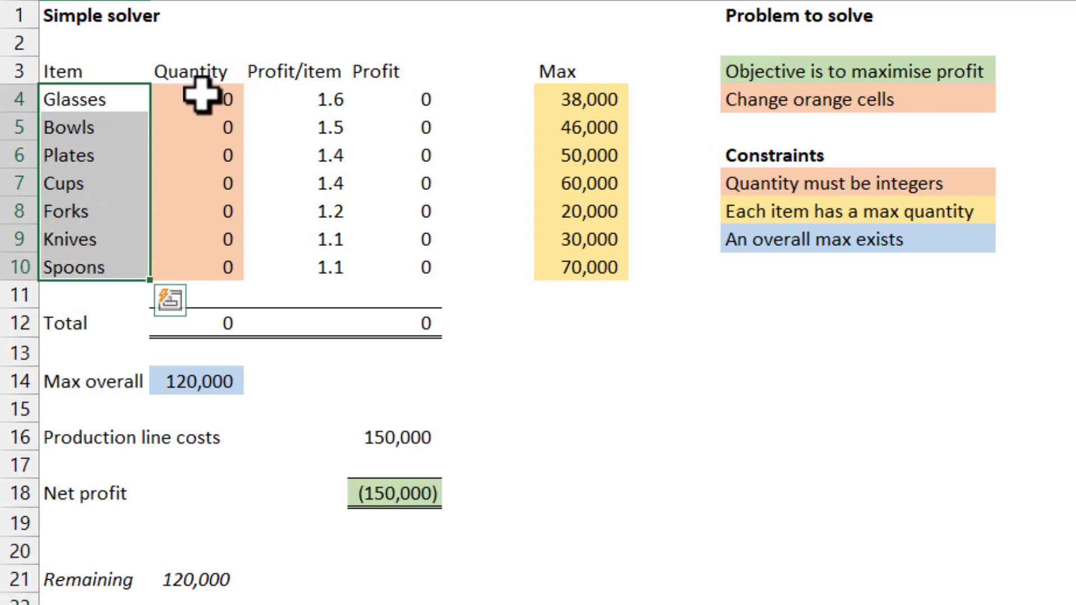
drag(183, 106, 200, 271)
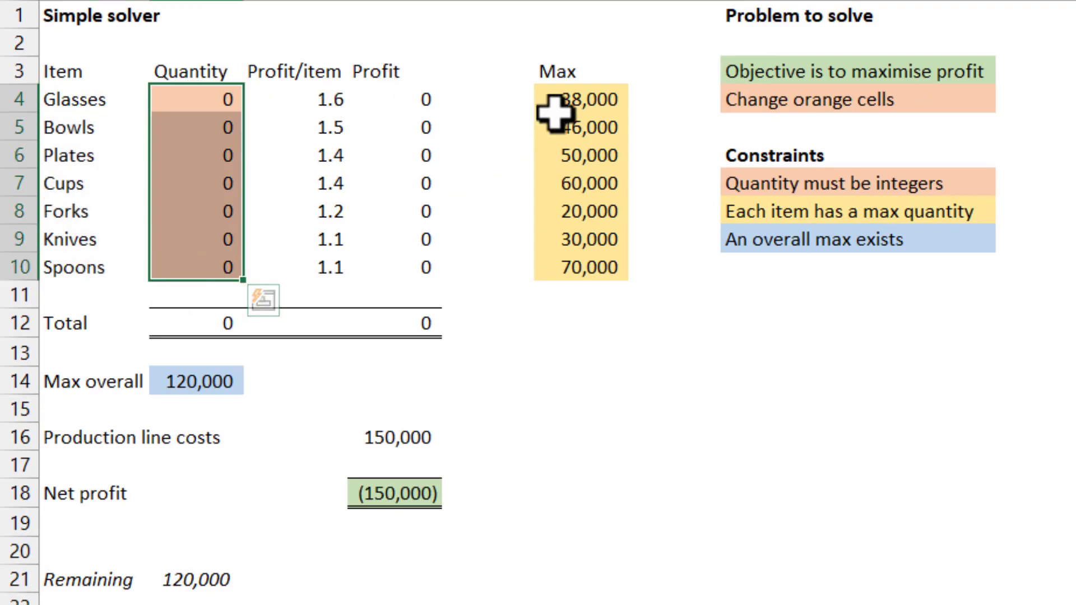
drag(557, 107, 563, 263)
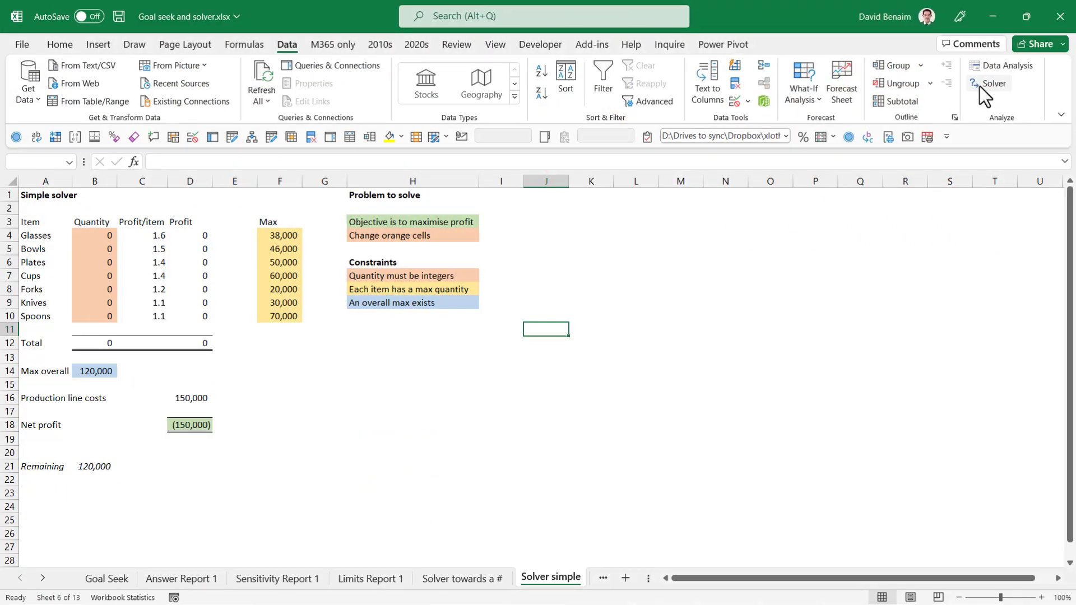
Step: Run Solver maximising Net profit D18 by changing Quantity cells B4:B10, with no constraints
click(982, 89)
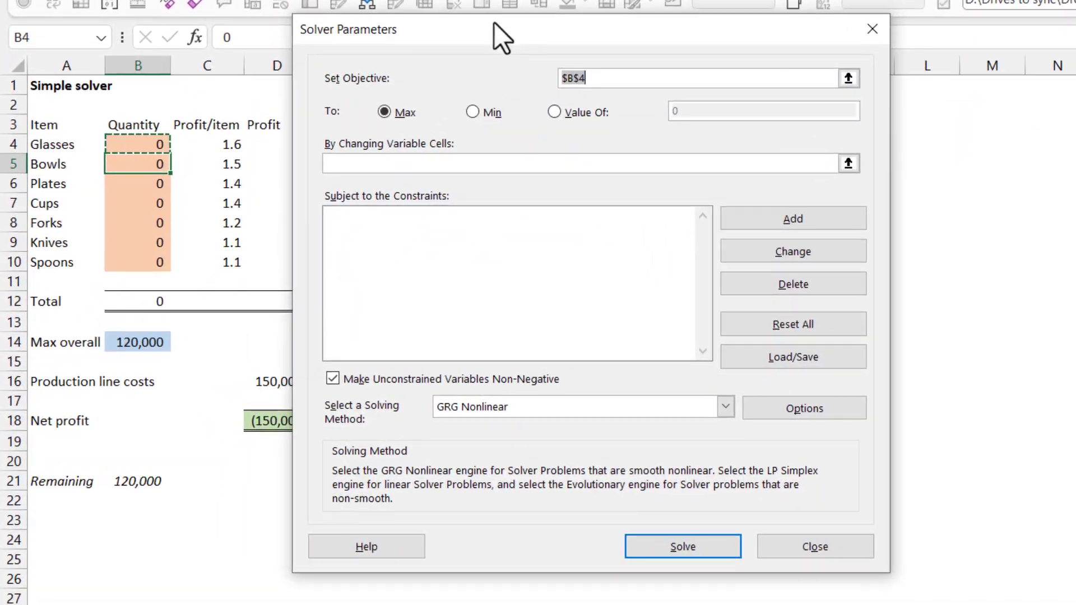
drag(483, 40, 659, 32)
click(278, 421)
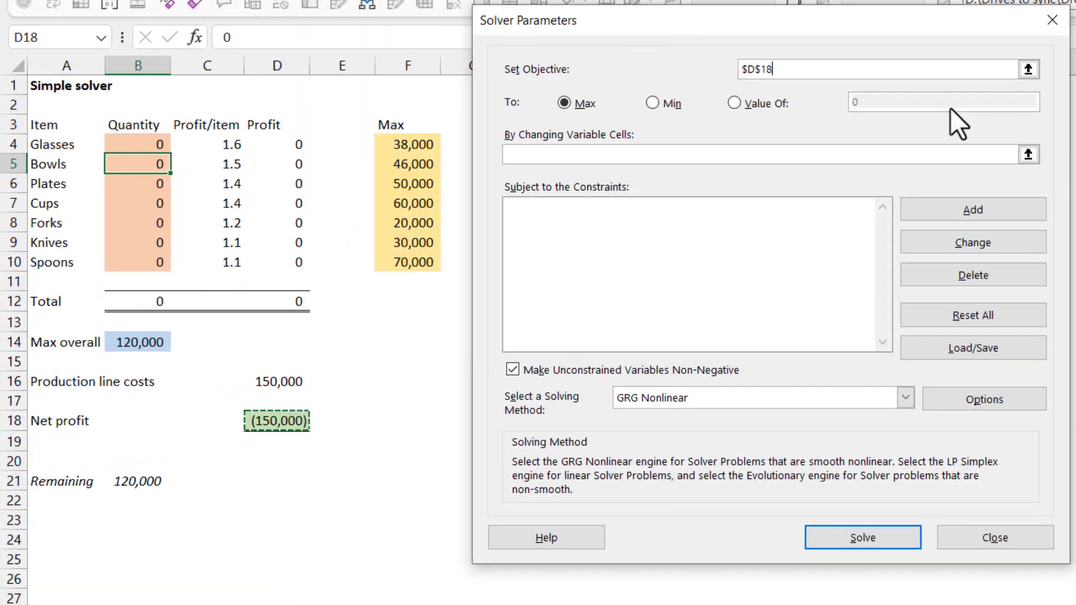
click(1030, 153)
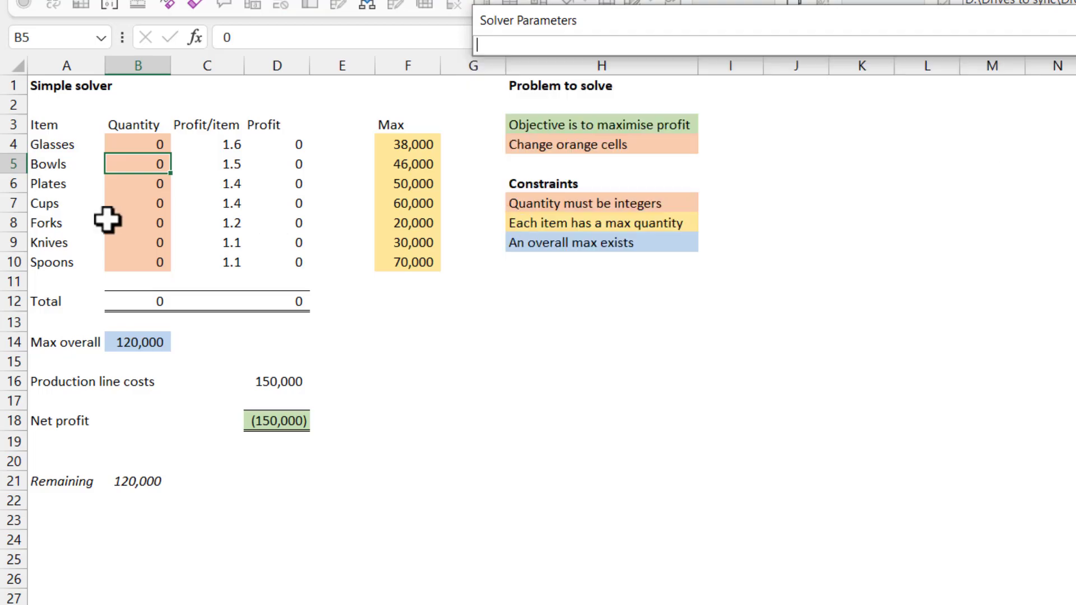
drag(134, 144, 132, 261)
key(Return)
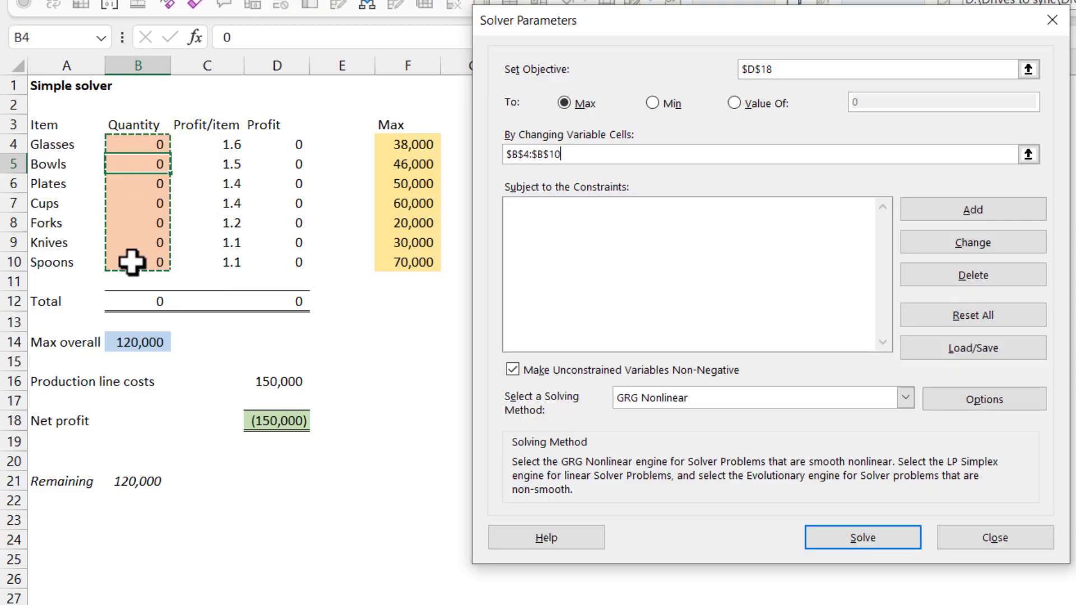
click(839, 537)
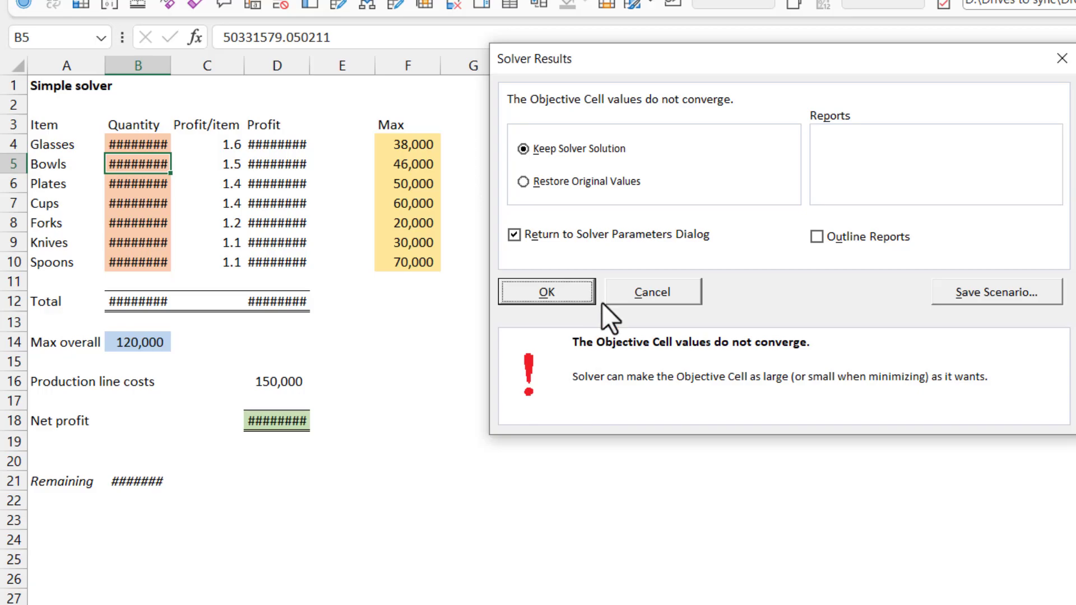
Step: Return to Solver Parameters and add the constraint $B$4:$B$10 <= $F$4:$F$10
click(512, 231)
click(530, 287)
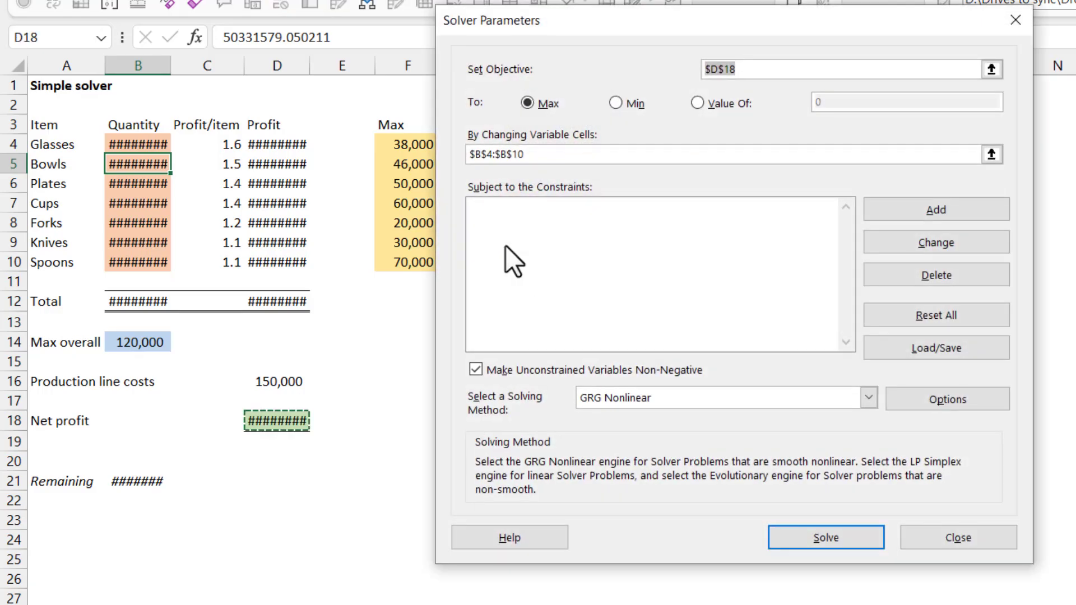
click(914, 215)
drag(134, 145, 136, 259)
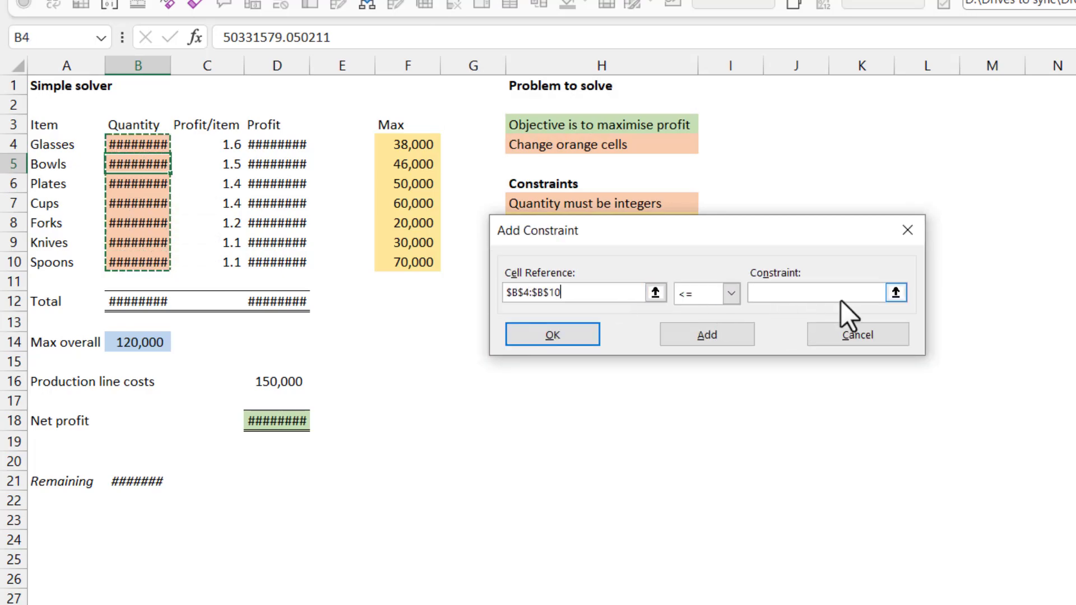
click(896, 292)
drag(404, 144, 397, 258)
key(Return)
click(667, 338)
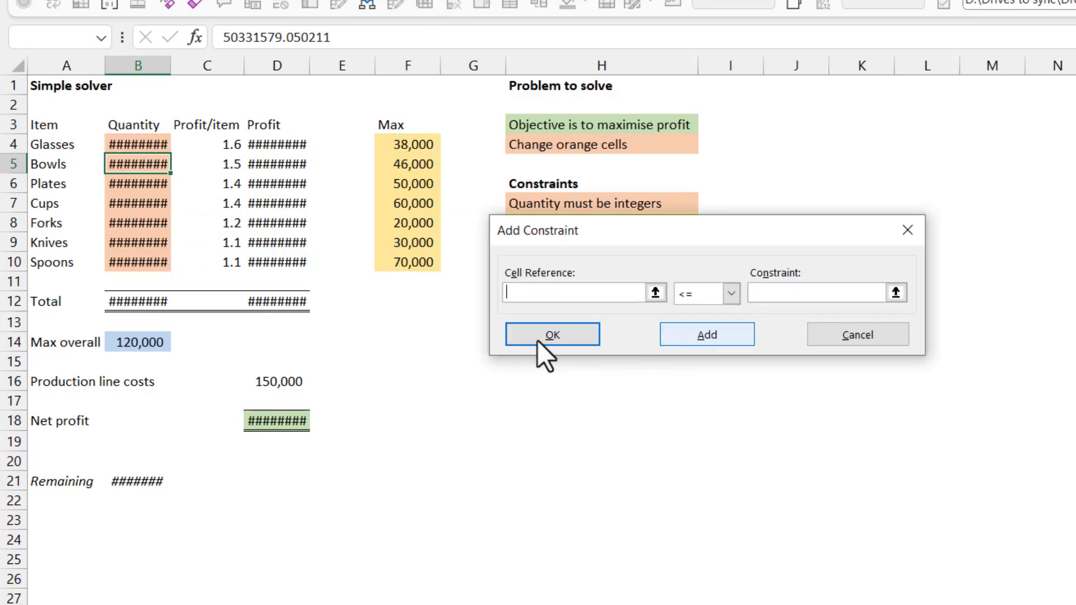
Step: Add the constraint $B$12 <= $B$14 and solve, reaching net profit 30,200
click(141, 302)
click(896, 293)
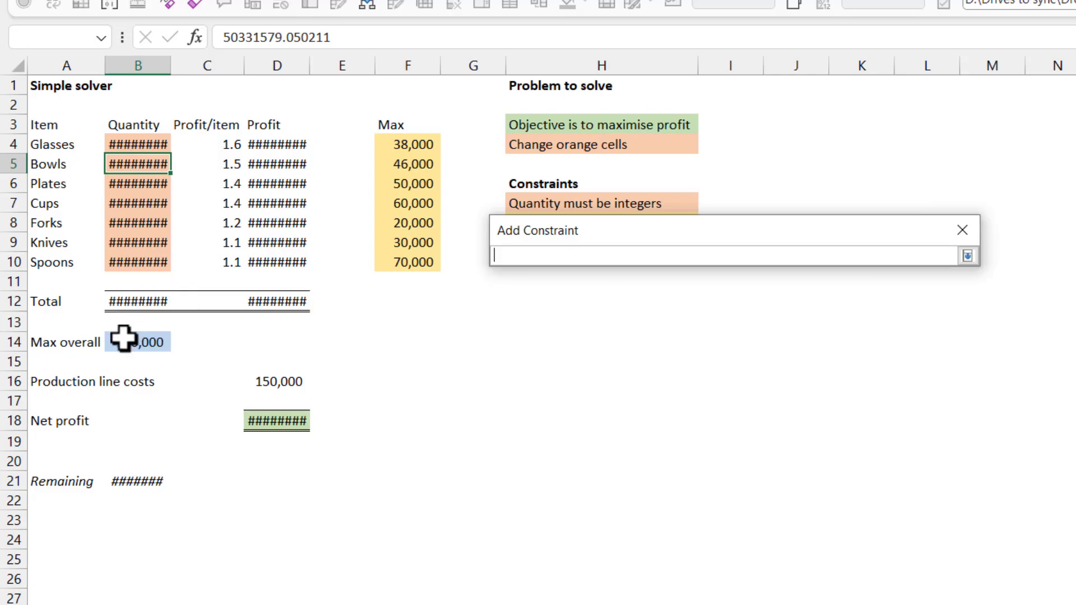
click(129, 341)
key(Return)
click(586, 333)
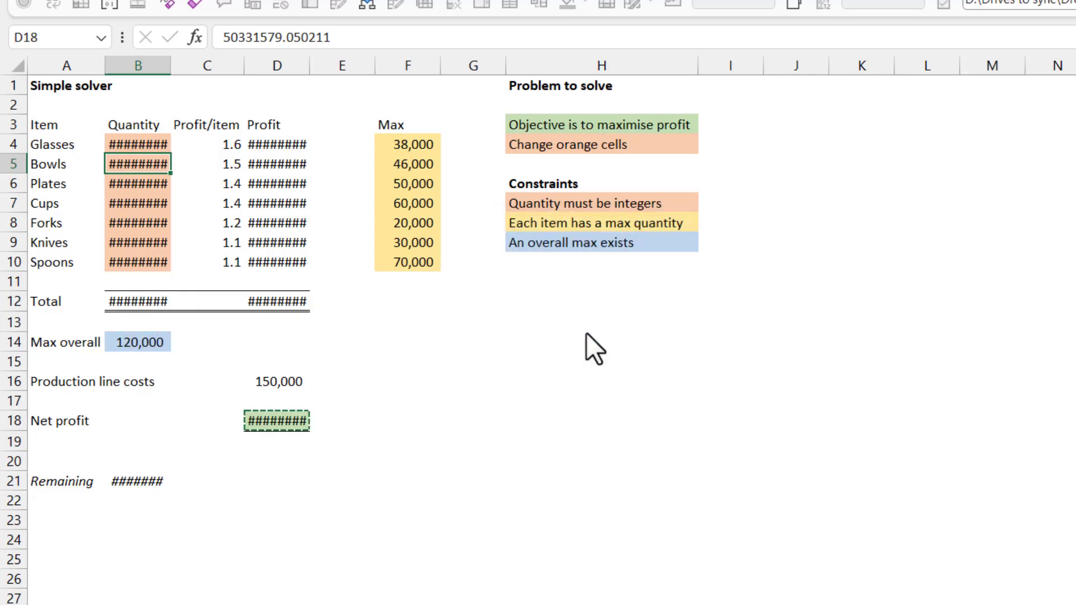
click(737, 534)
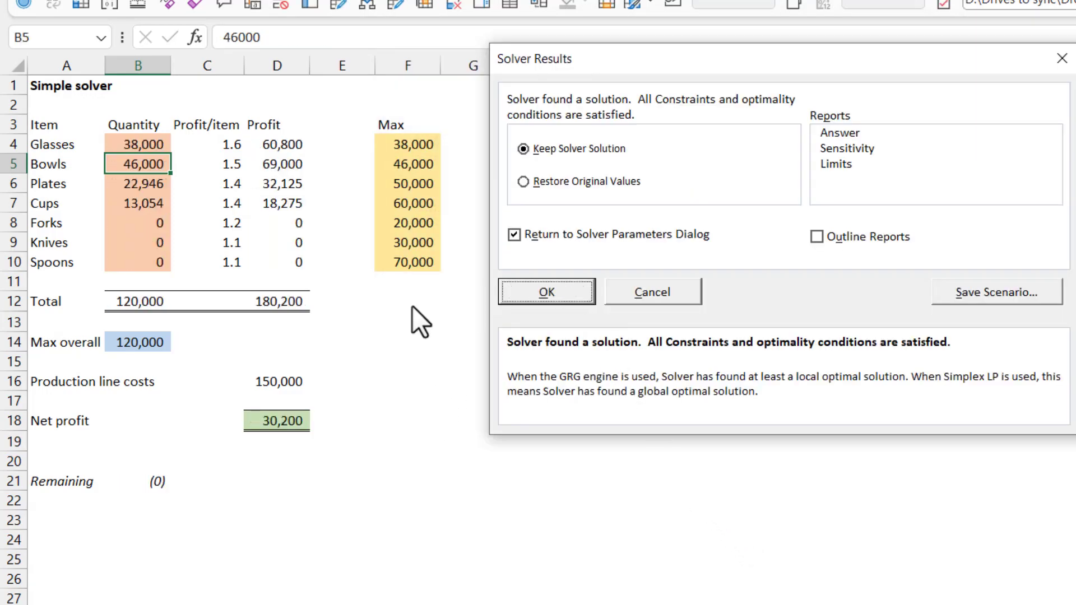
drag(584, 67, 430, 130)
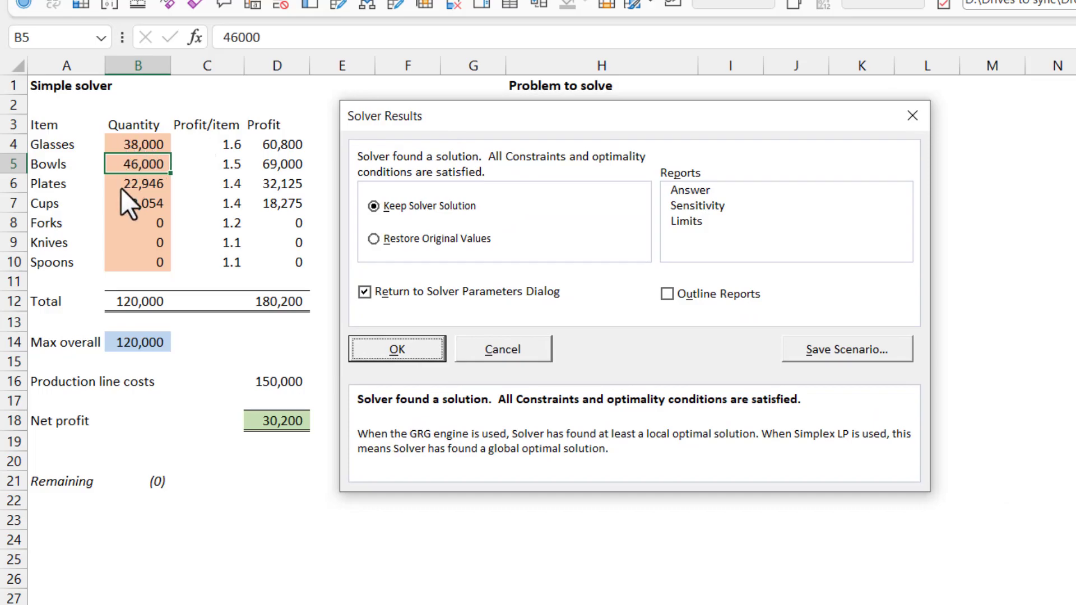
drag(622, 120, 766, 122)
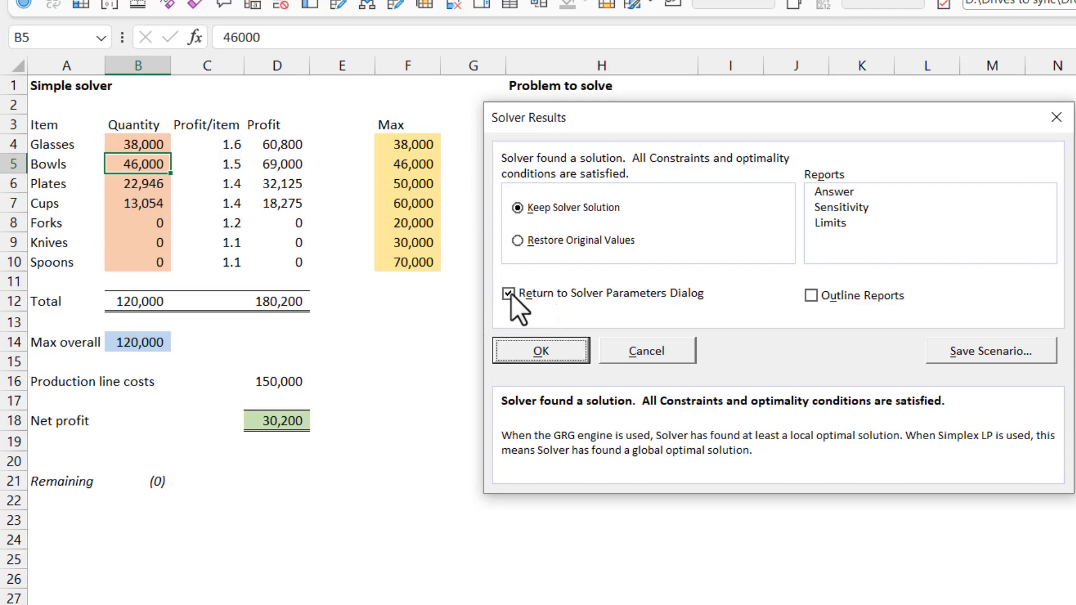
Step: Keep the Solver solution and review the Profit/item values
click(522, 358)
click(227, 169)
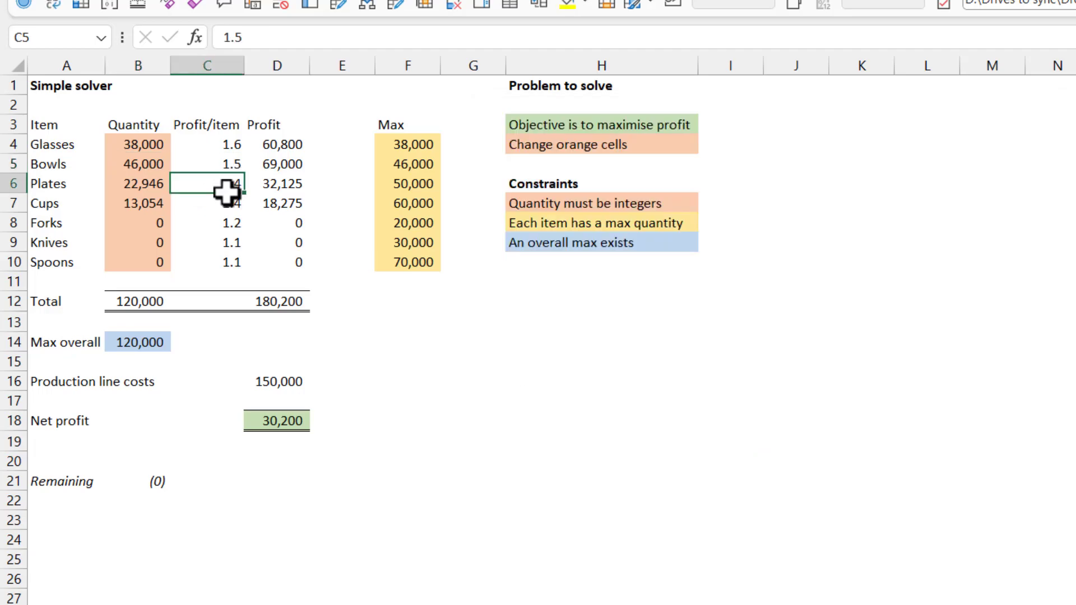
key(Down)
key(Down)
key(Up)
key(Up)
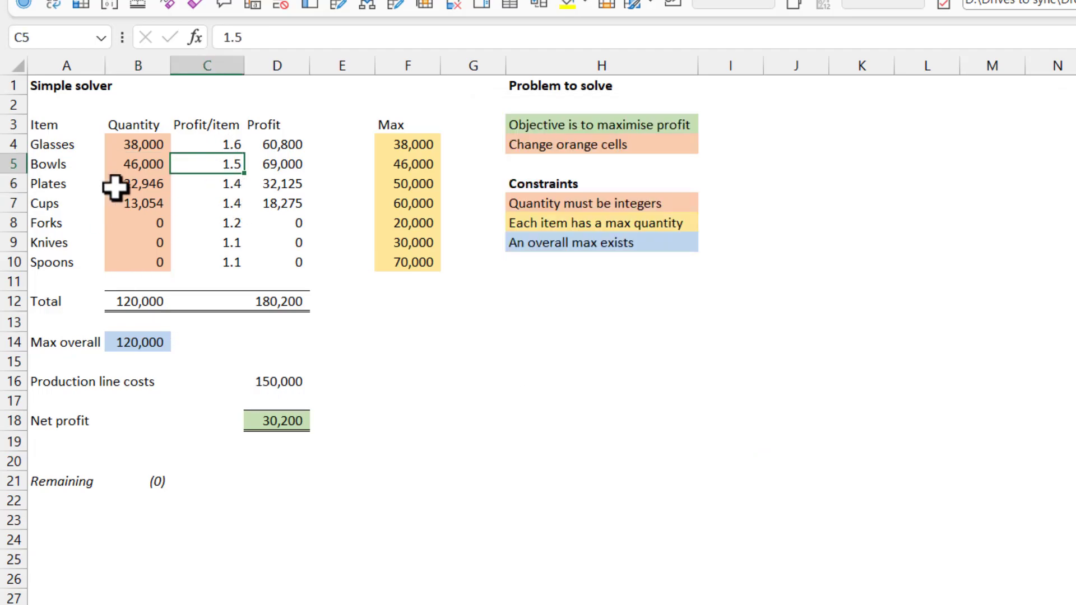
Step: Enter 36,000 for Plates in B6 and 0 for Cups in B7
click(143, 188)
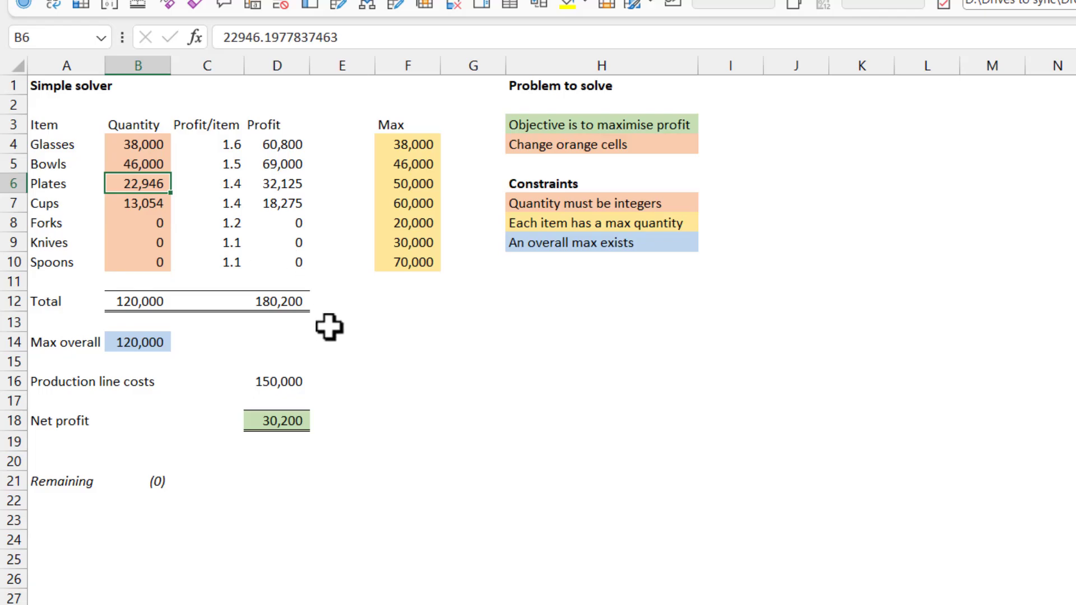
text(34000)
key(Return)
text(0)
key(Return)
key(ctrl+z)
key(ctrl+z)
text(36000)
key(Return)
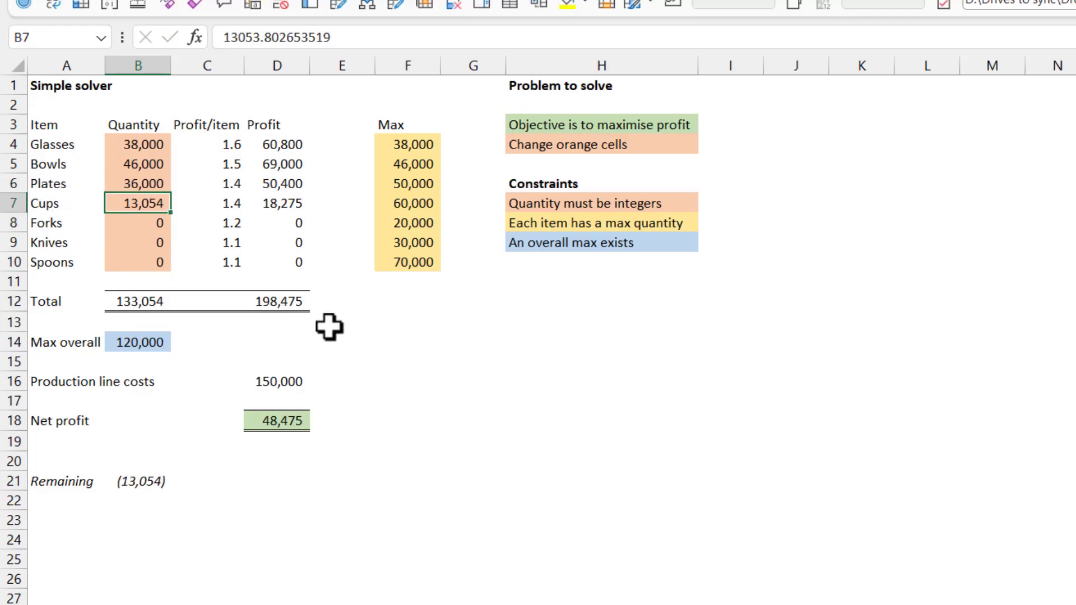
text(0)
key(Return)
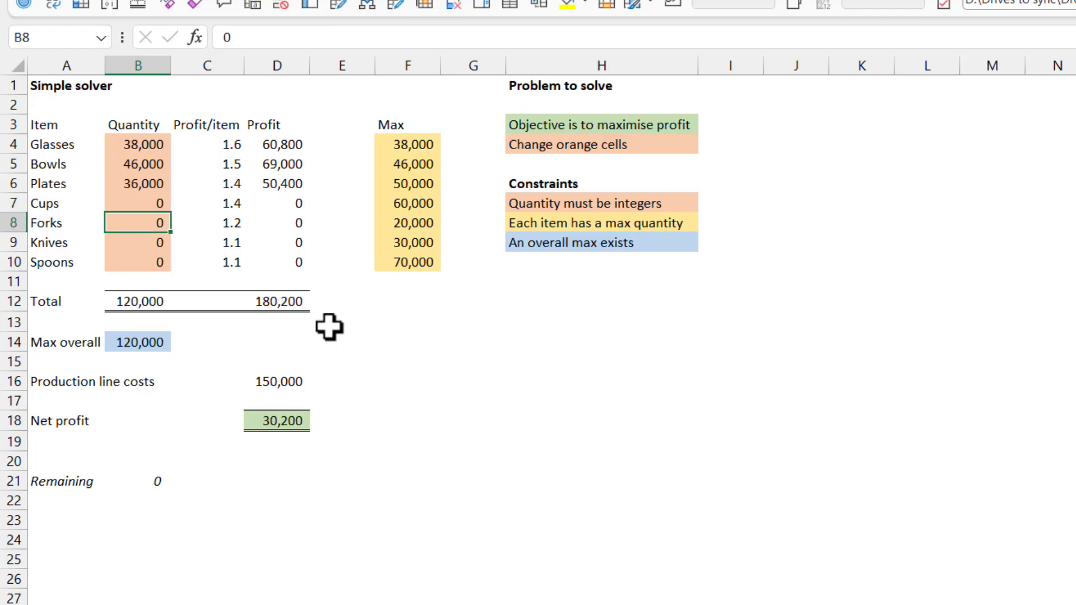
click(432, 300)
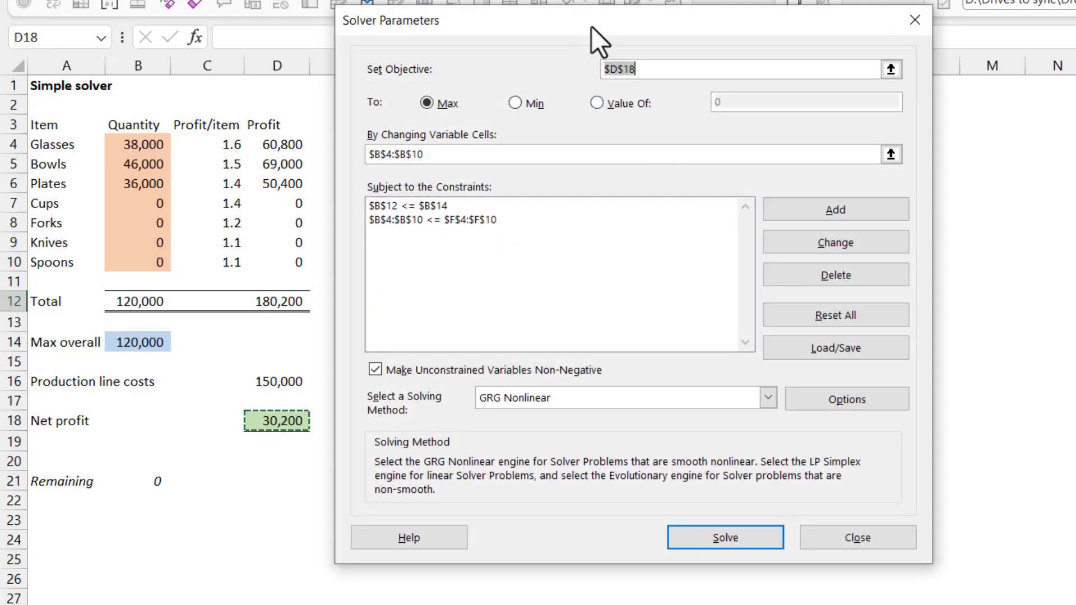
Step: Add an integer constraint on the Quantity cells B4:B10 in Solver
drag(591, 26, 518, 23)
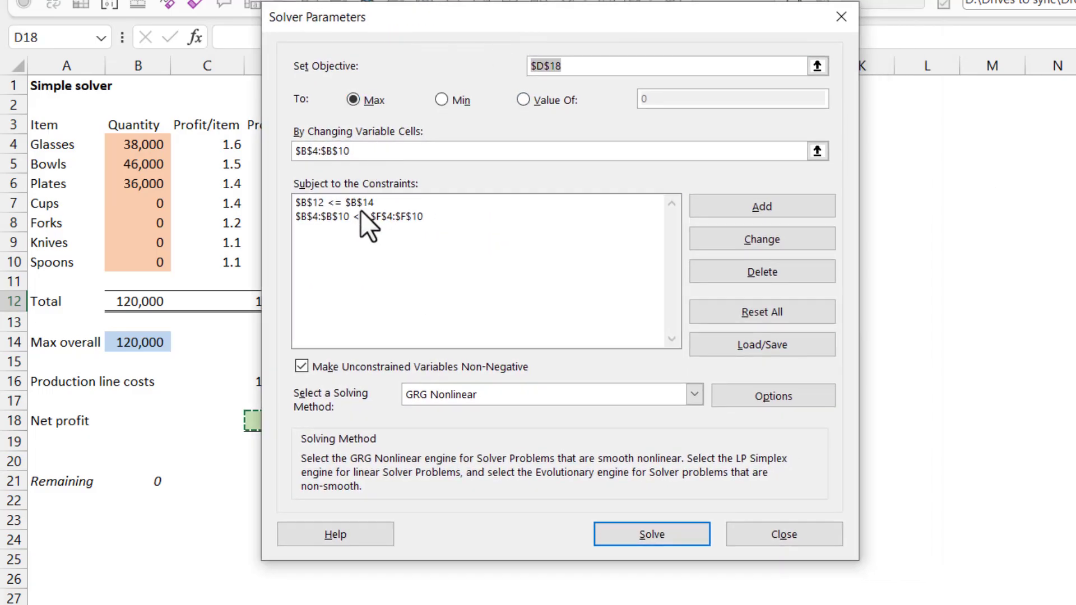
click(385, 219)
click(742, 209)
click(479, 288)
drag(128, 146, 149, 264)
key(Return)
click(533, 290)
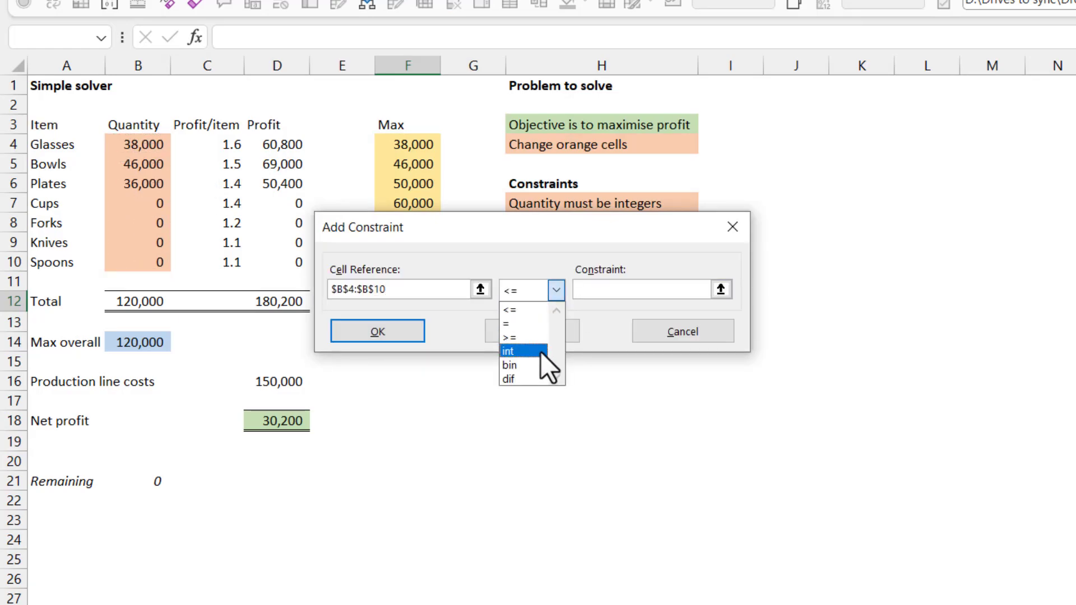
click(527, 352)
click(388, 332)
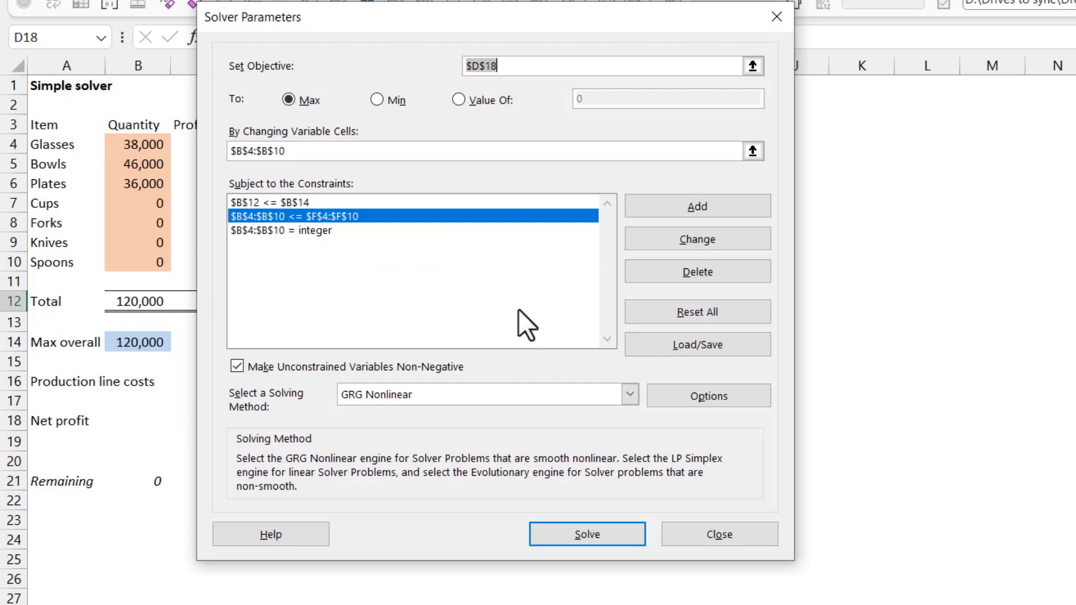
click(660, 212)
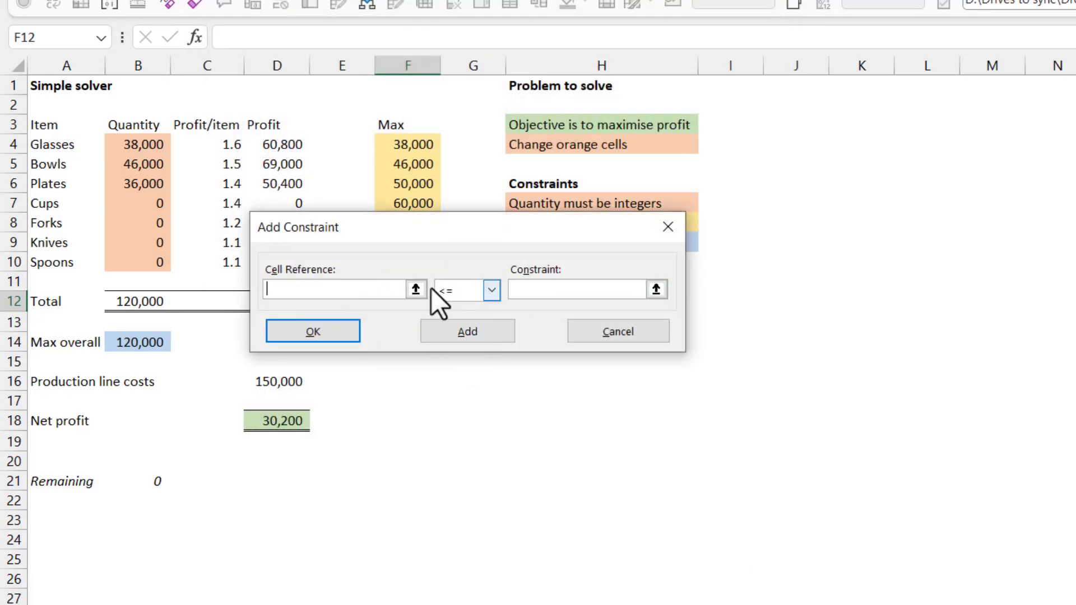
click(595, 334)
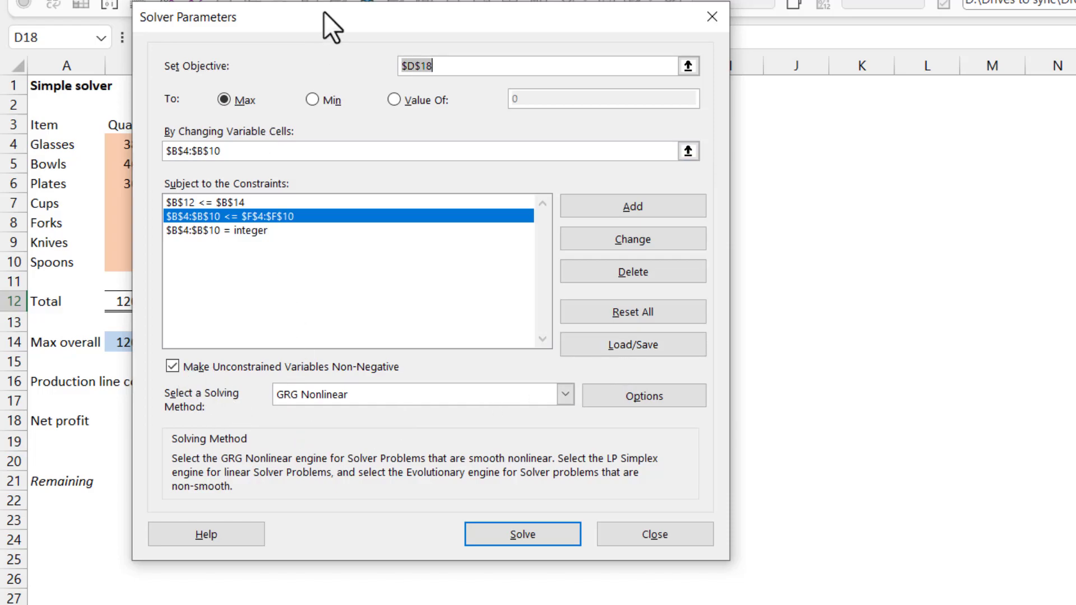
Step: Solve the simple model and select the Answer report in the results
drag(324, 13, 389, 24)
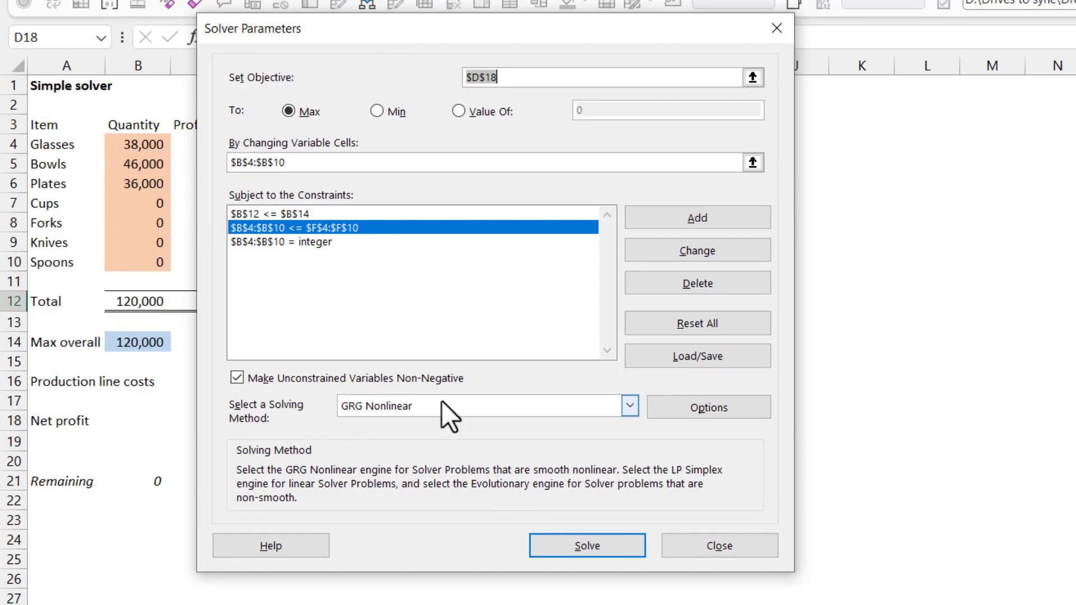
click(590, 547)
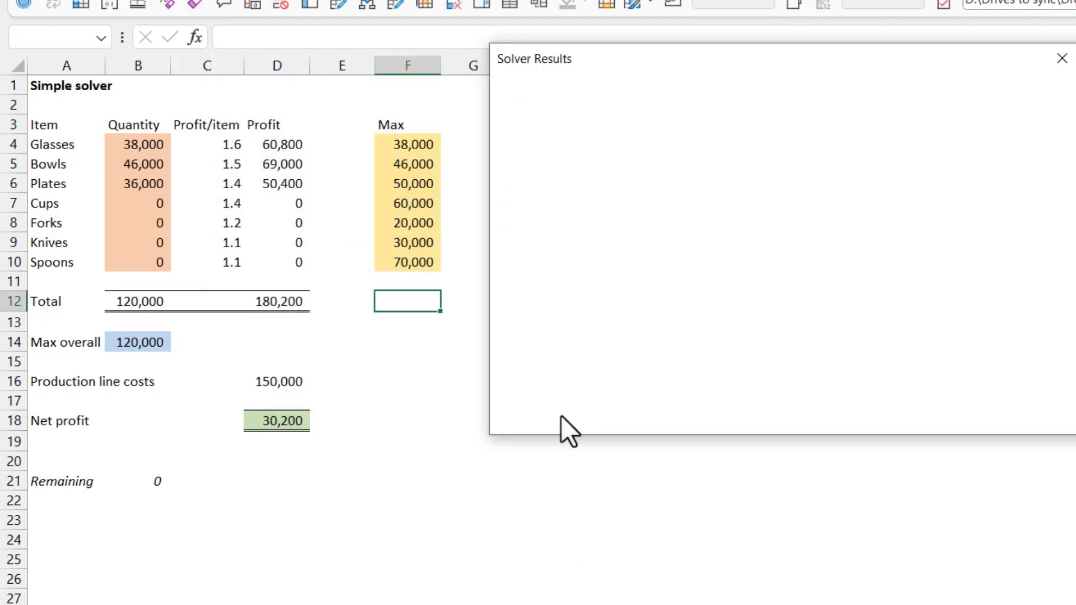
drag(682, 62, 539, 92)
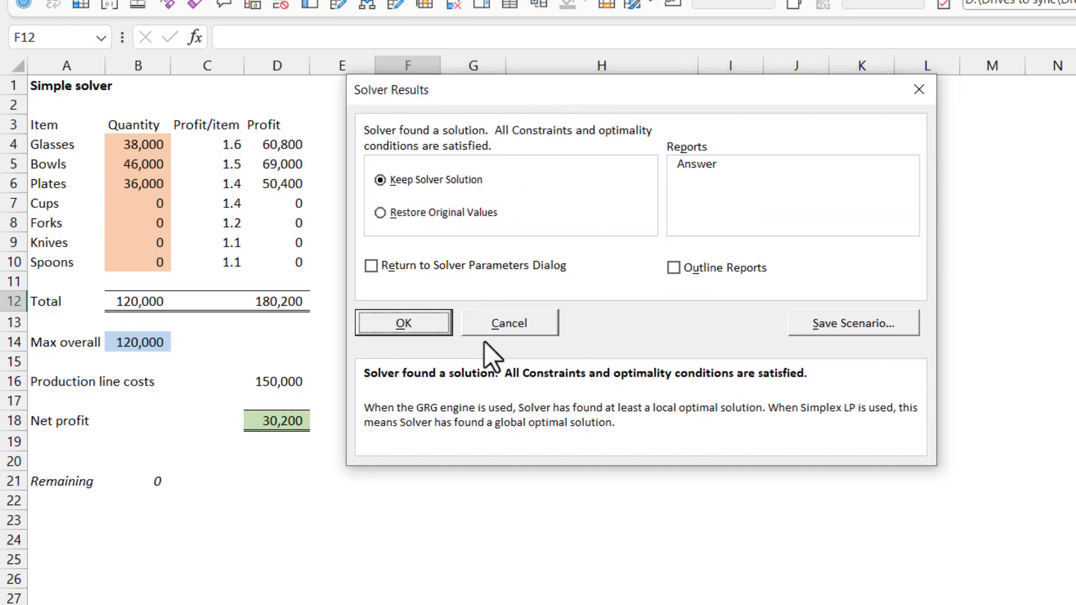
click(710, 163)
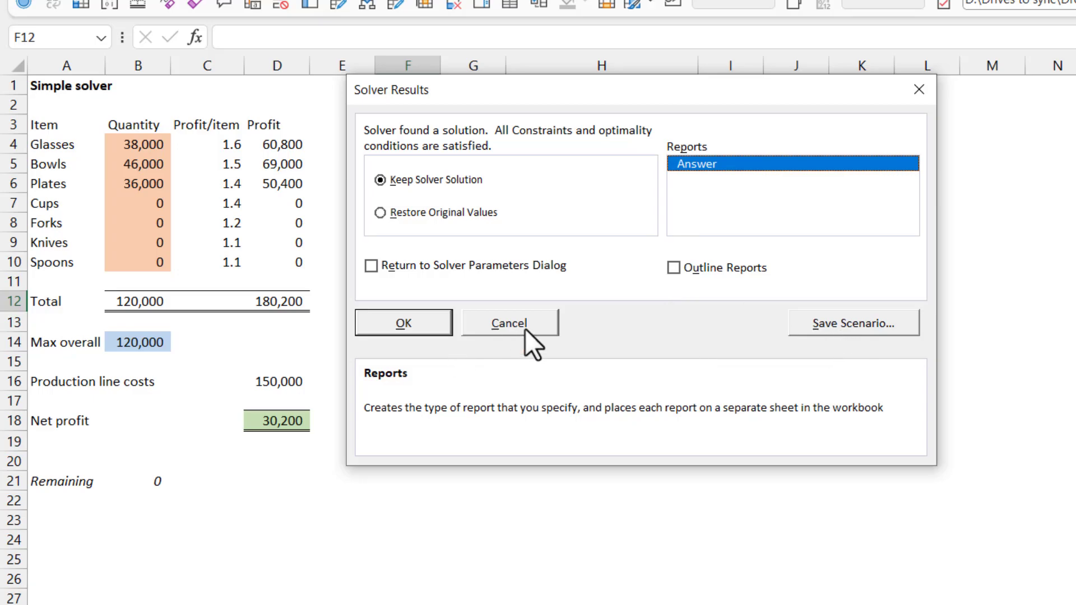
Step: On the Solver lines cost $ sheet, toggle Glasses On/Off off and back on
key(Return)
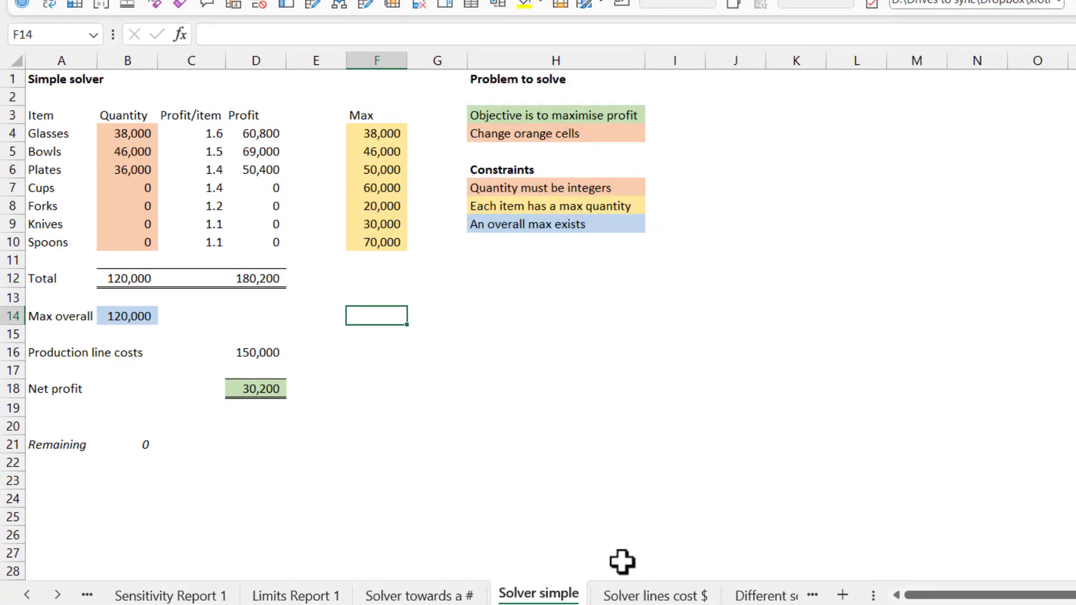
click(627, 593)
click(126, 135)
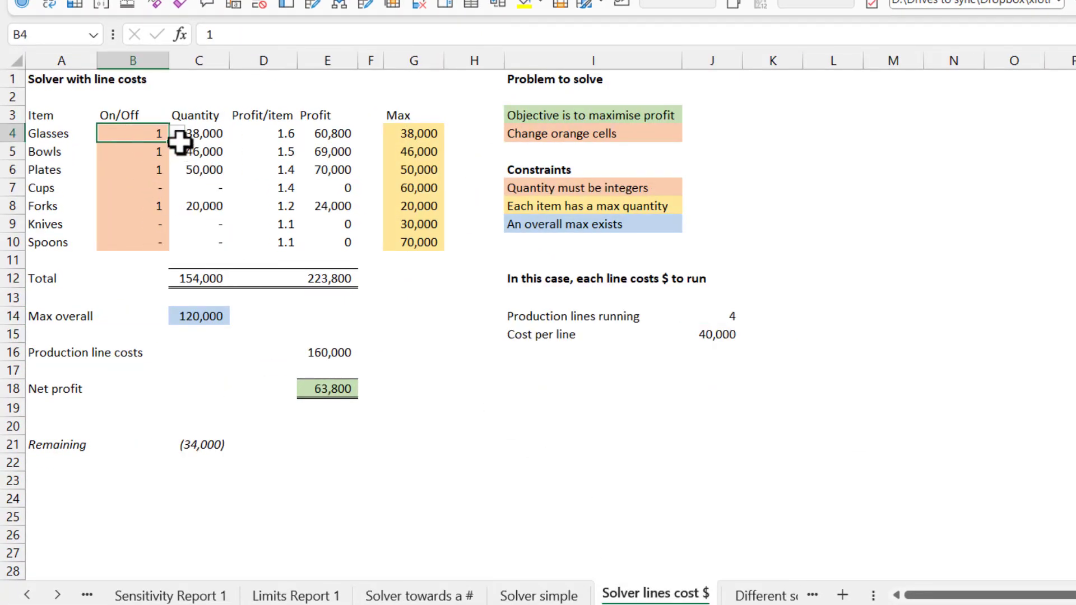
click(140, 153)
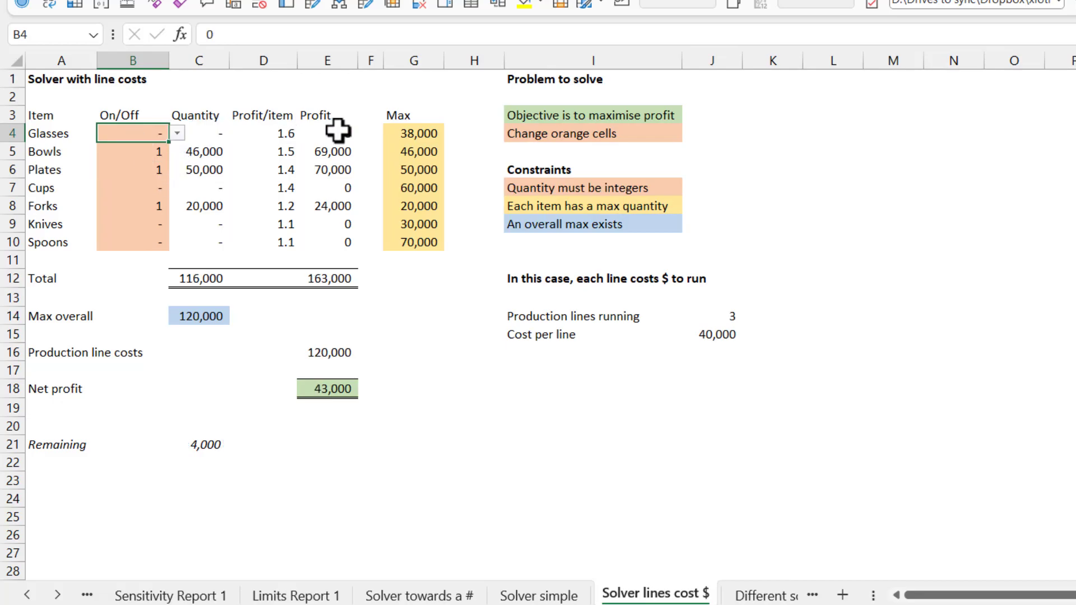
click(177, 135)
click(144, 169)
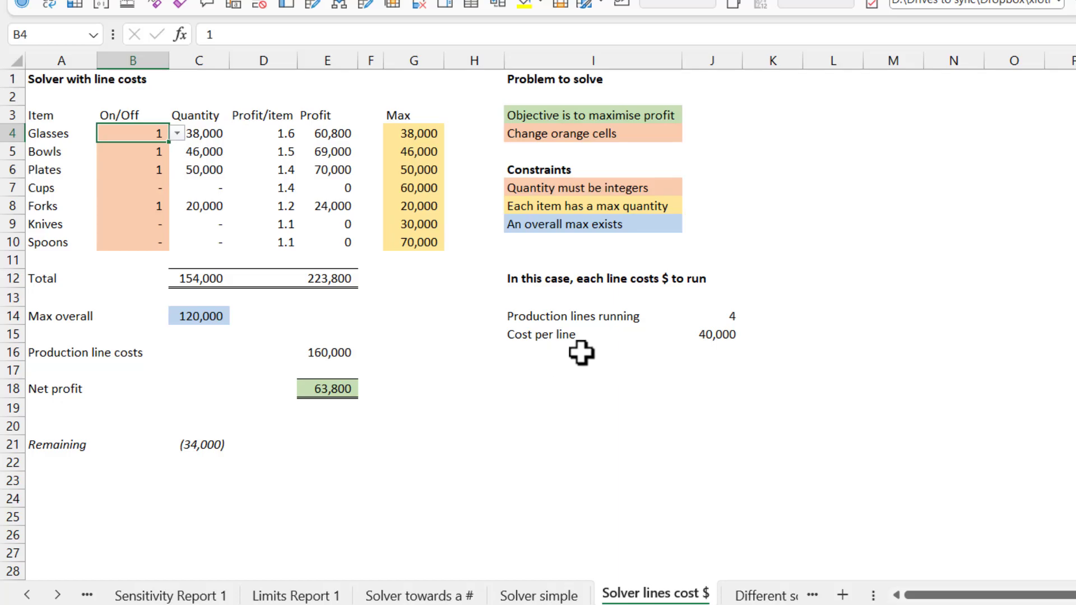
click(698, 317)
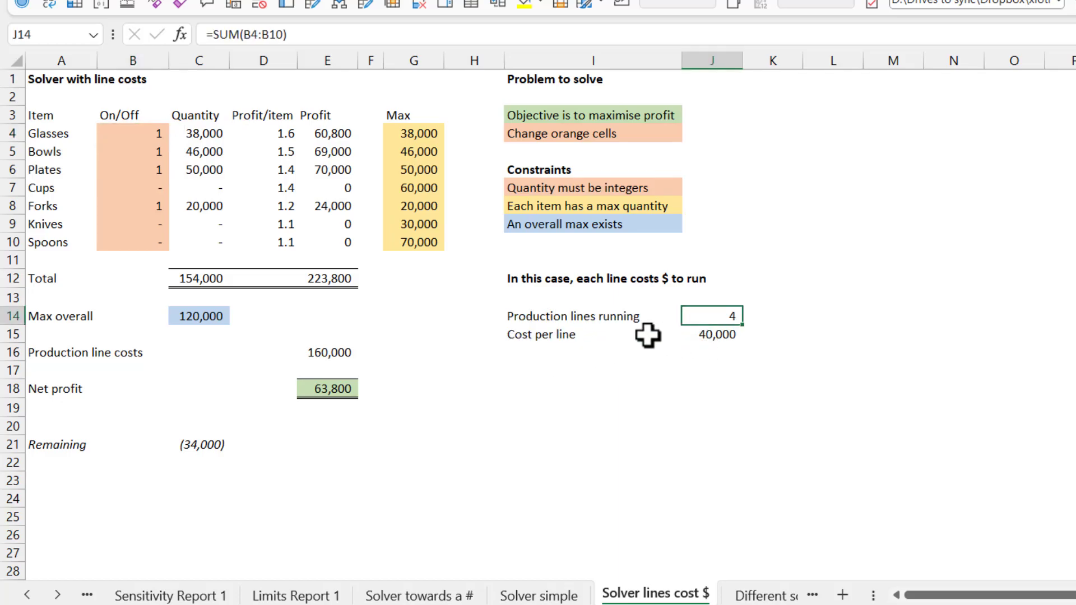
Step: Switch the Plates and Forks lines off with 0 and check the line costs
click(139, 168)
text(0)
key(Return)
key(Return)
text(0)
key(Return)
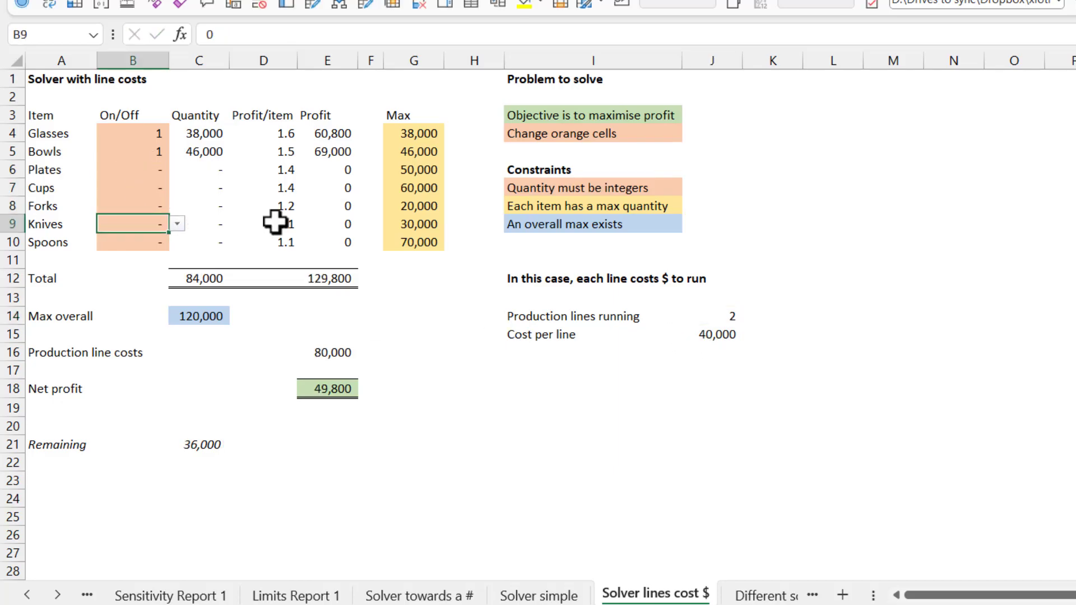
click(701, 333)
click(305, 361)
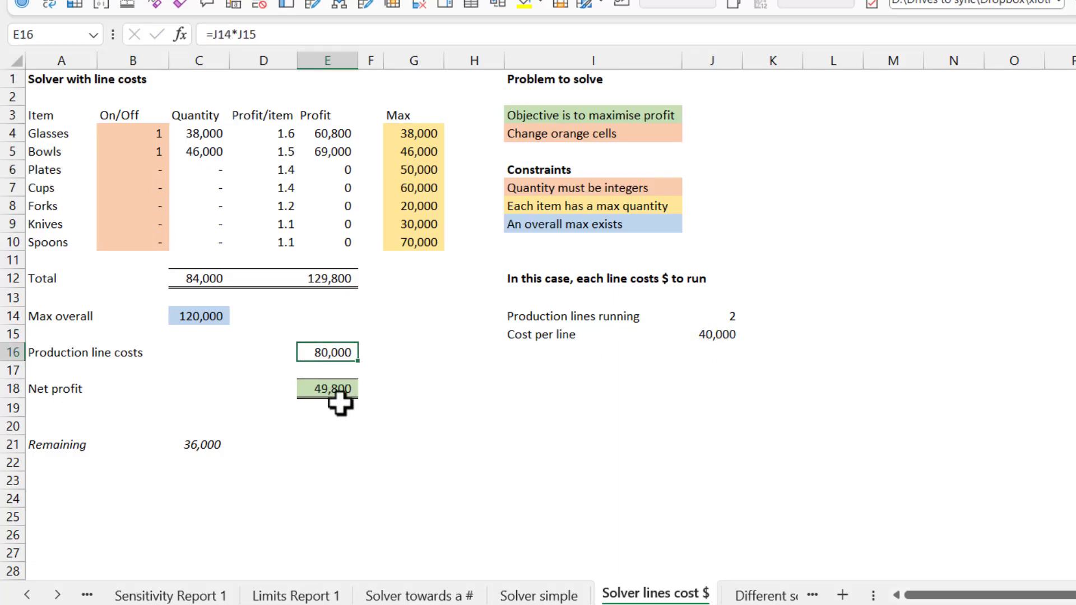
Step: Switch the Plates line back on with 1 and check the total quantity in C12
click(145, 170)
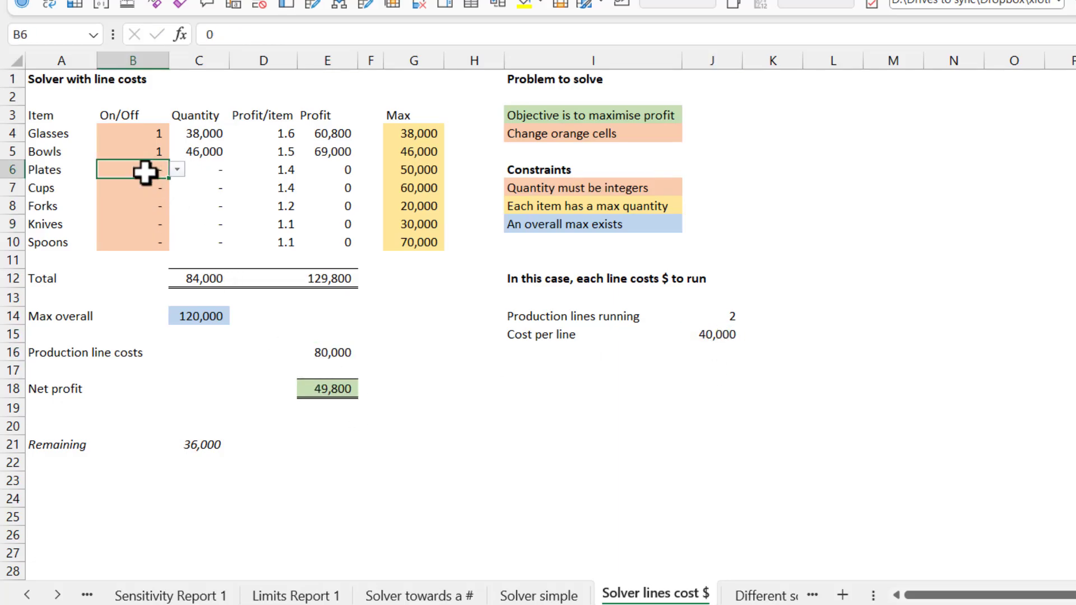
key(Down)
key(Down)
click(145, 172)
text(1)
key(Return)
click(211, 278)
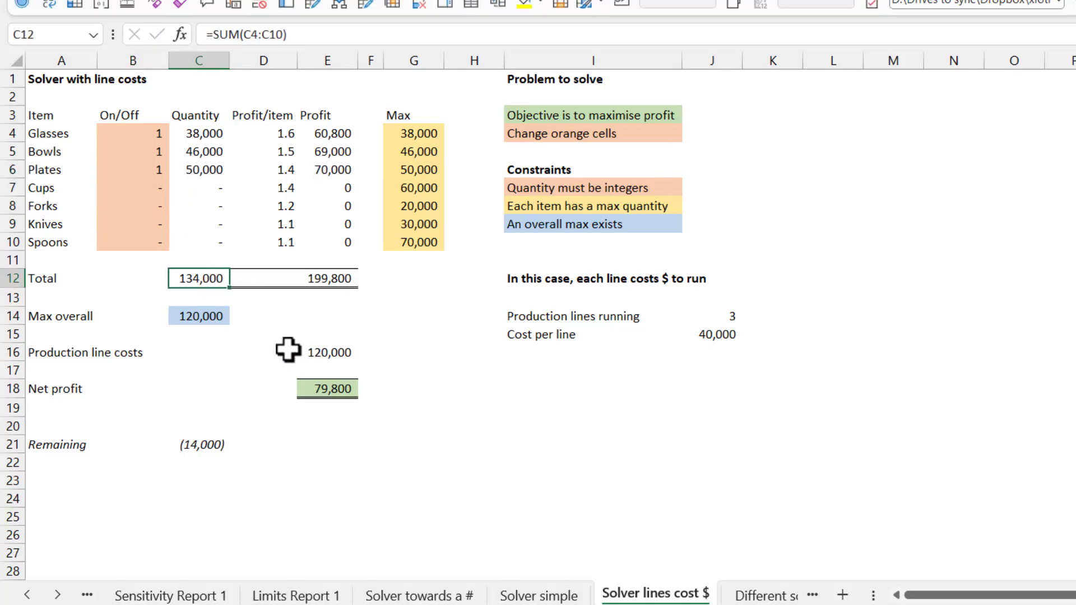
click(150, 173)
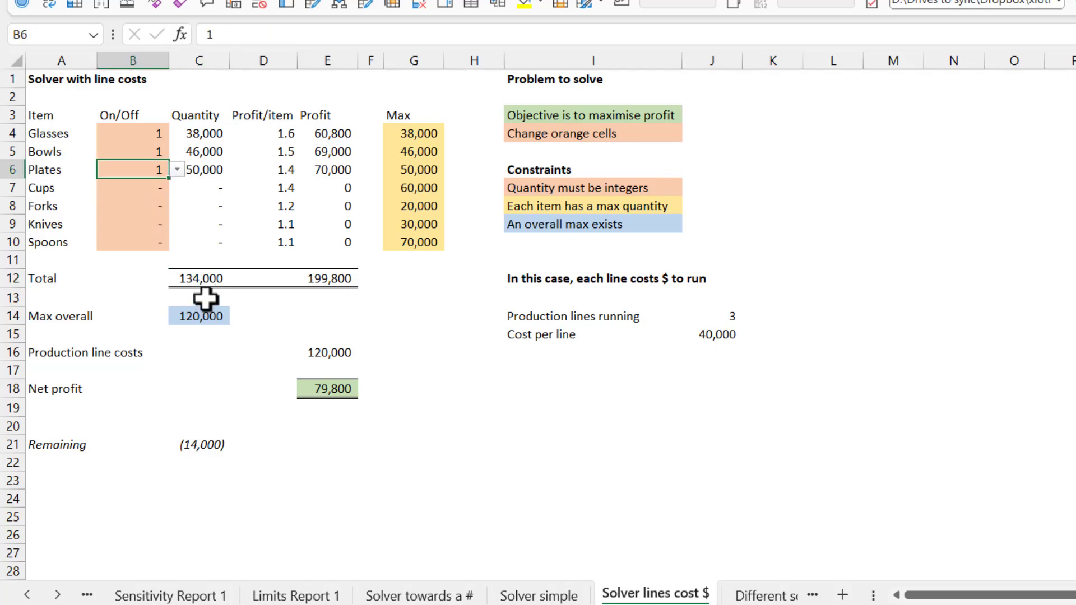
Step: Set the Glasses and remaining On/Off switches to 0
click(144, 136)
text(0)
key(Return)
text(0)
key(Return)
text(0)
key(Return)
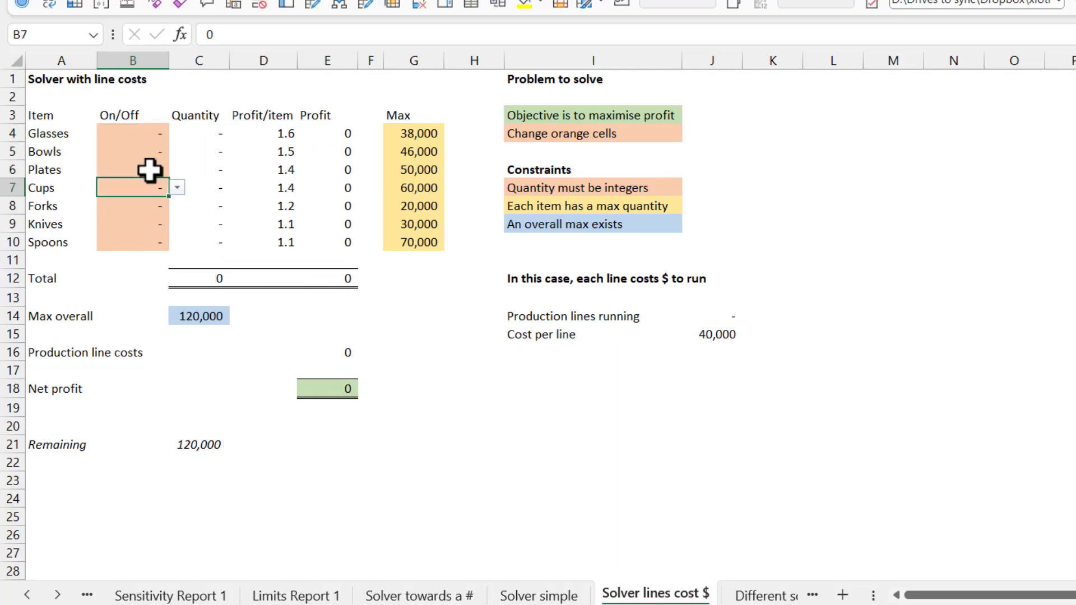
click(397, 242)
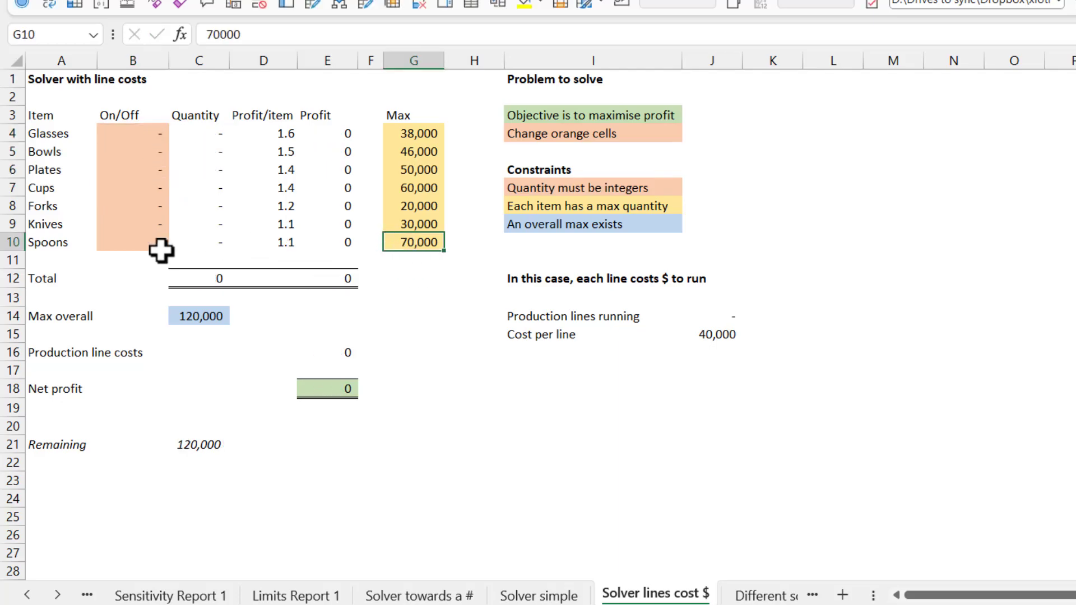
click(135, 244)
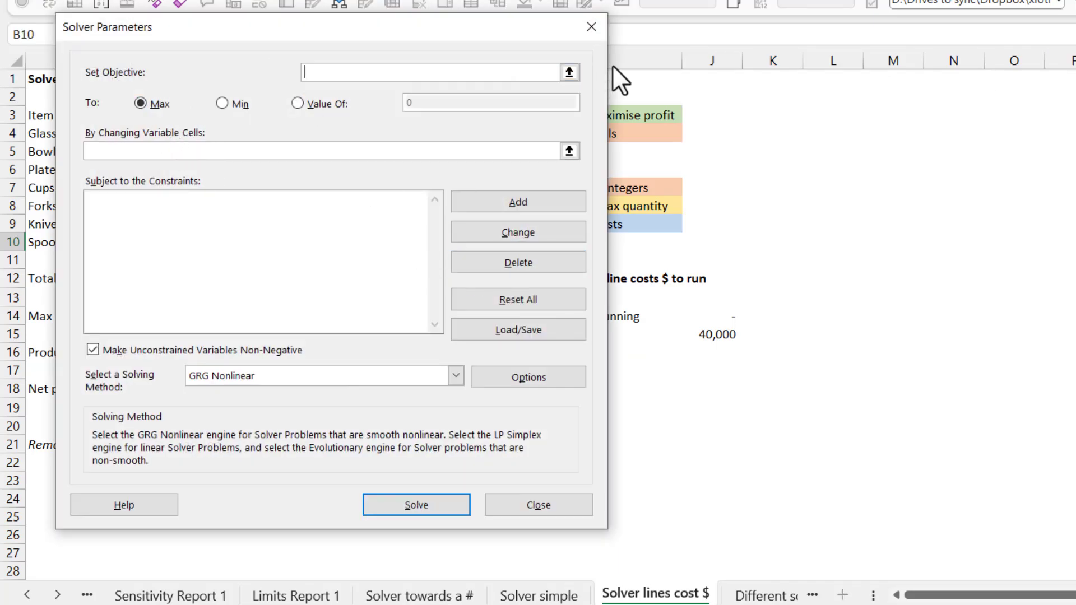
Step: Set Solver's objective to $E$18 with variable cells $B$4:$B$10
click(569, 72)
click(329, 389)
key(Return)
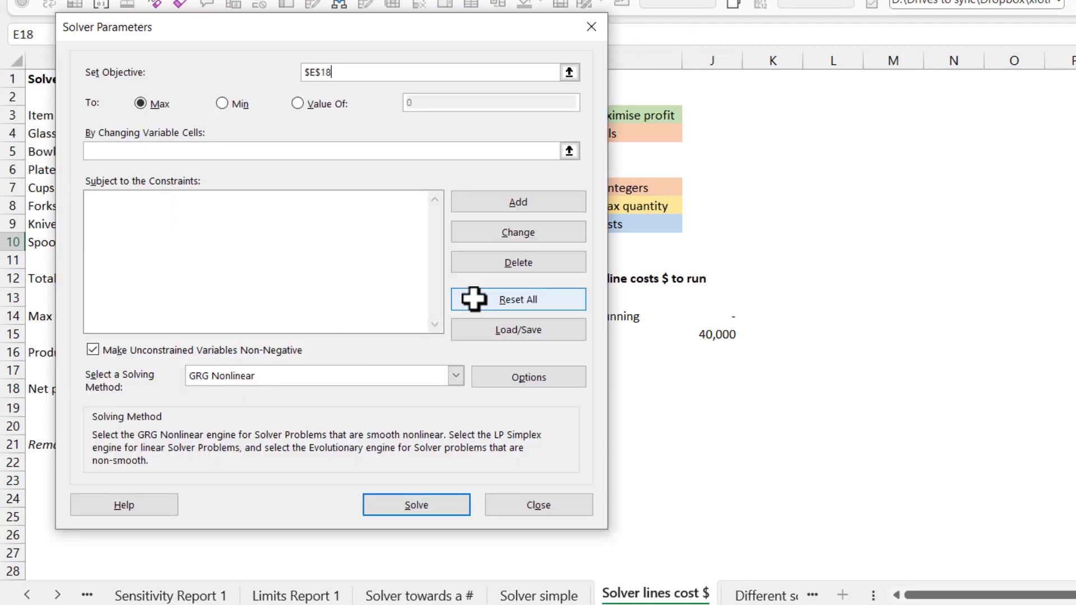
click(572, 153)
drag(166, 138, 135, 251)
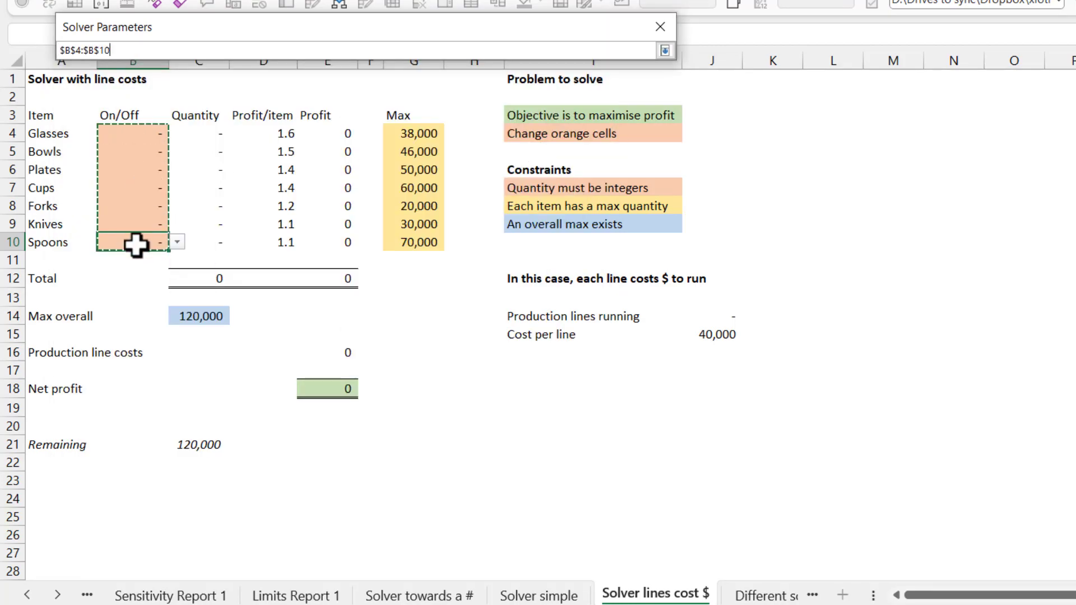
key(Return)
Step: Add the constraint $C$12 <= $C$14 to cap the total quantity
click(501, 206)
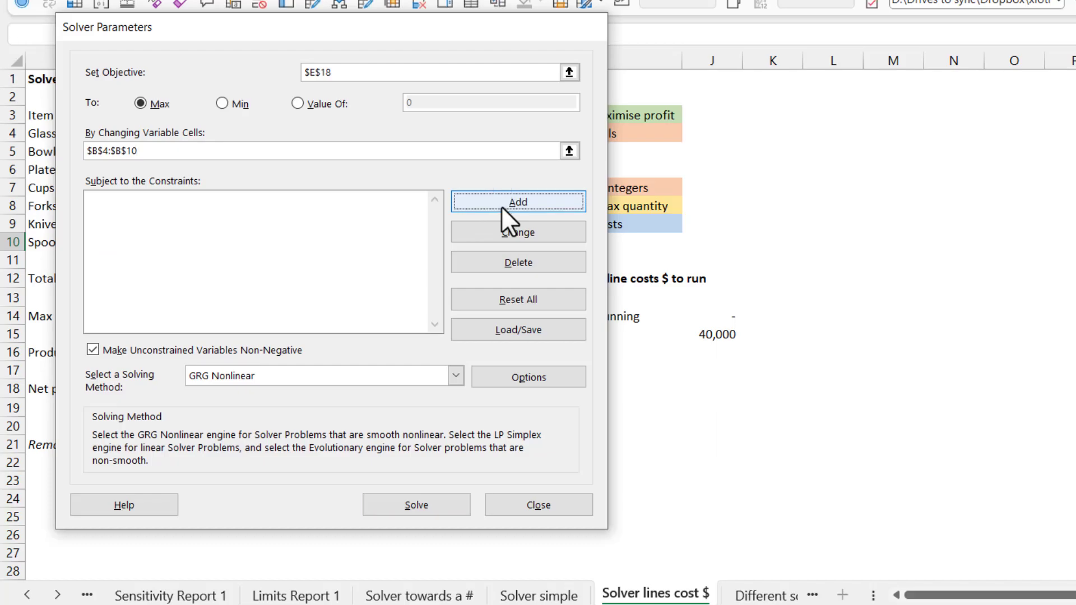
drag(314, 220, 520, 156)
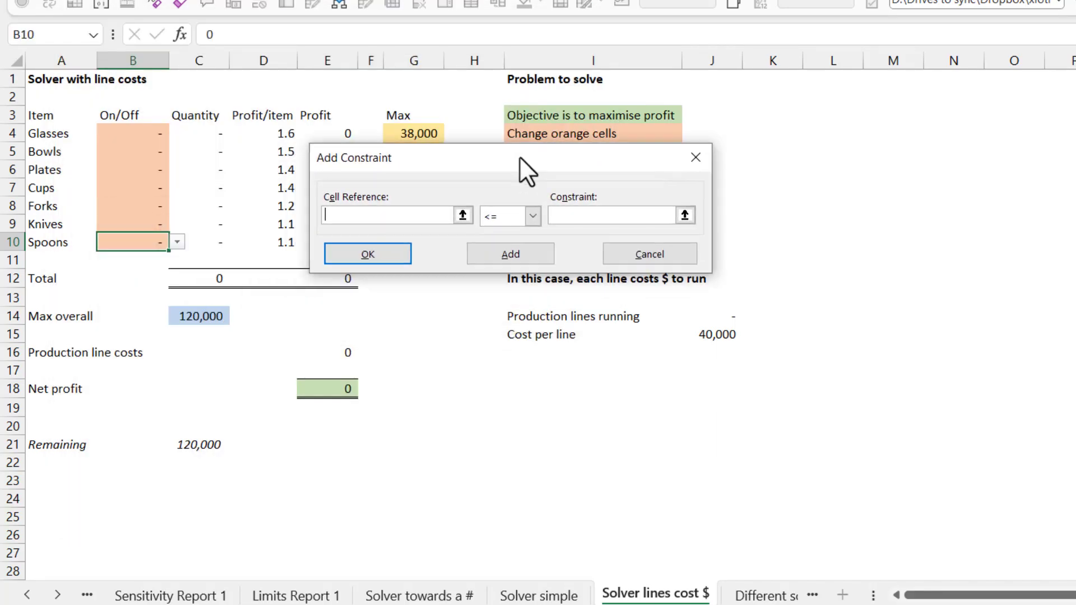
click(212, 277)
click(686, 216)
click(222, 317)
key(Return)
click(510, 255)
Step: Make B4:B10 binary and solve, turning on Plates and Cups for 74,000 profit
drag(152, 135, 144, 242)
click(528, 216)
click(495, 284)
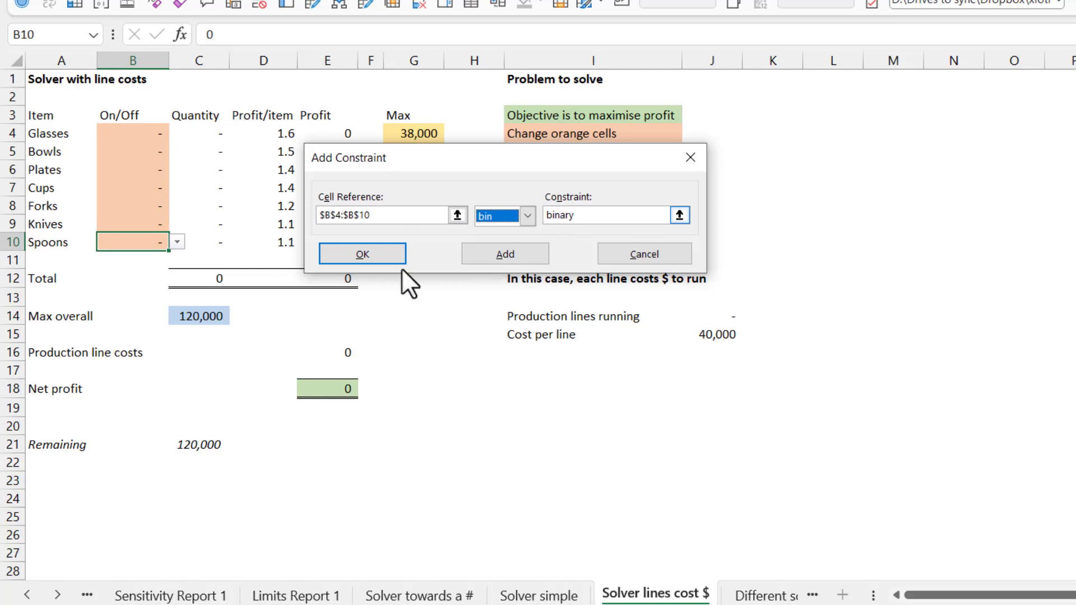
click(355, 259)
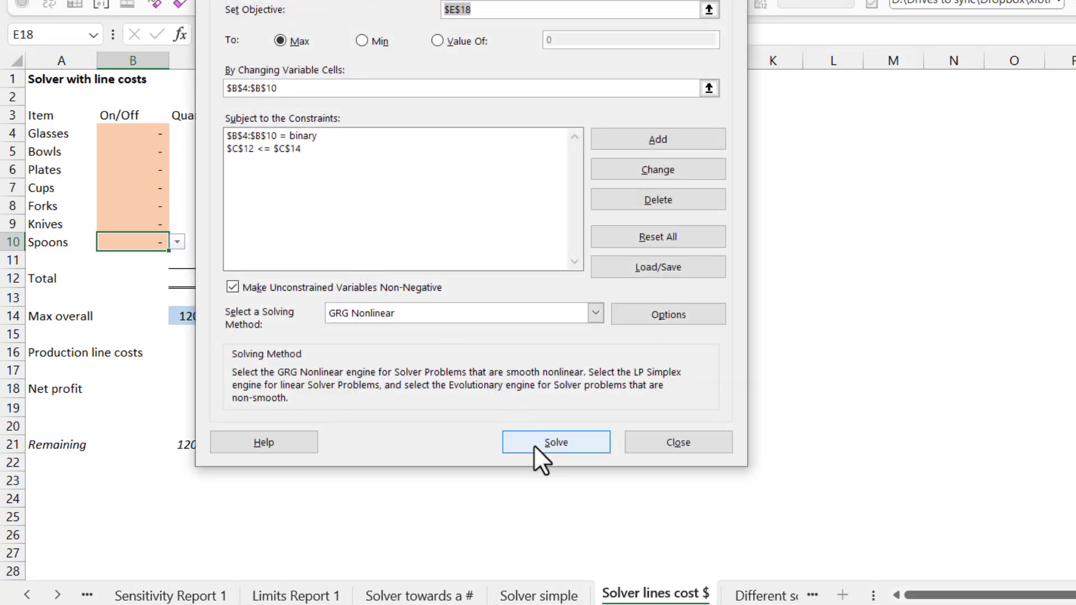
click(533, 445)
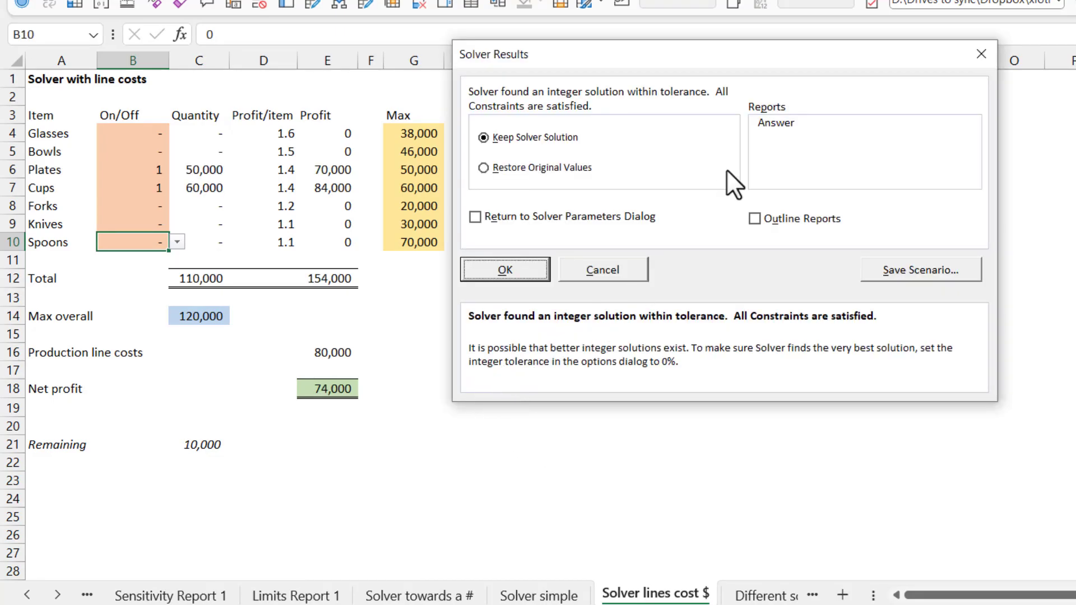
Step: Keep the solution with an outlined Answer report and review the net profit formula
click(776, 123)
click(754, 219)
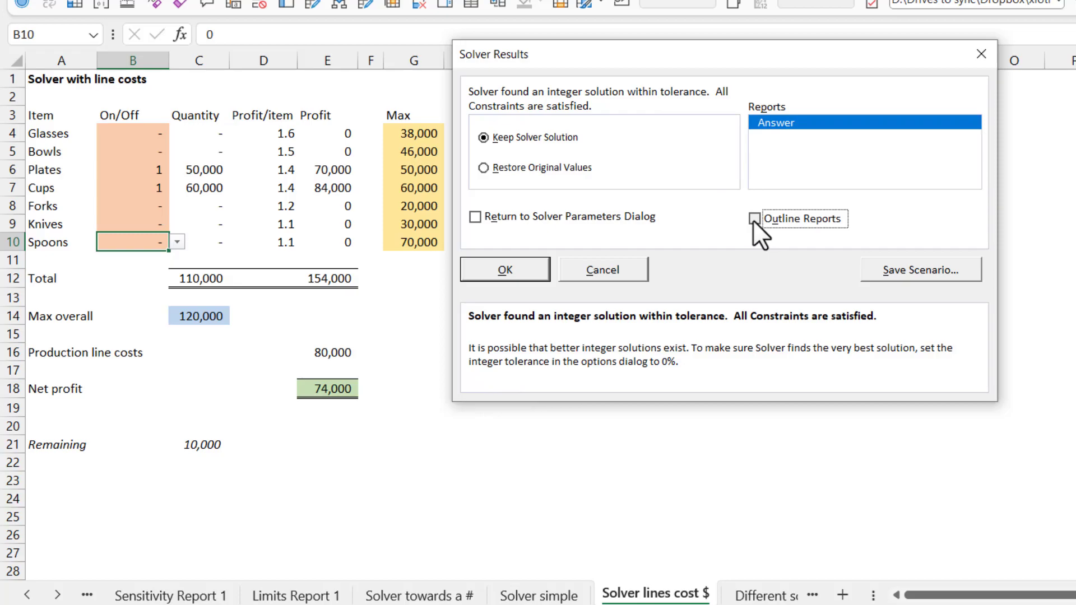
click(482, 271)
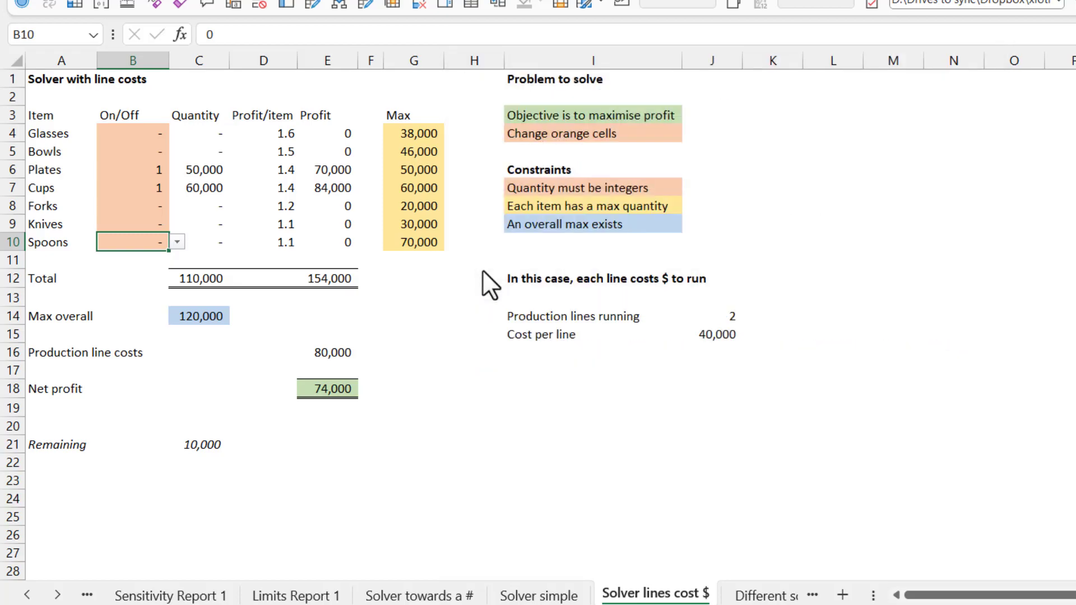
click(145, 175)
drag(145, 175, 149, 182)
click(312, 402)
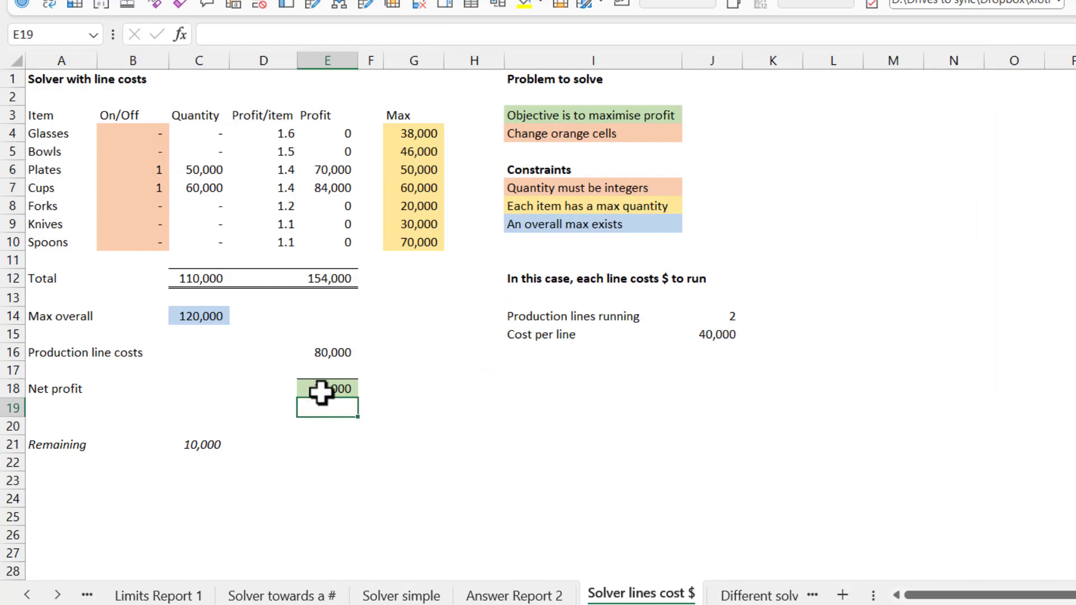
click(310, 391)
Step: Switch Spoons and Plates on with Cups off, giving net profit 67,000
click(140, 240)
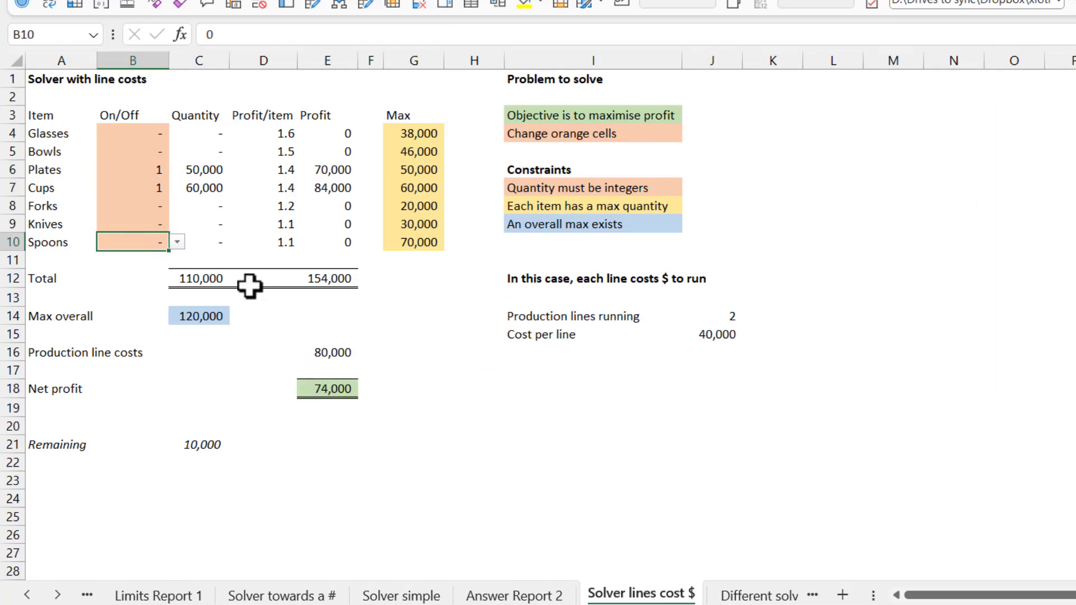
text(1)
key(Up)
key(Up)
key(Up)
key(Up)
key(shift+Down)
text(0)
key(ctrl+Return)
key(Down)
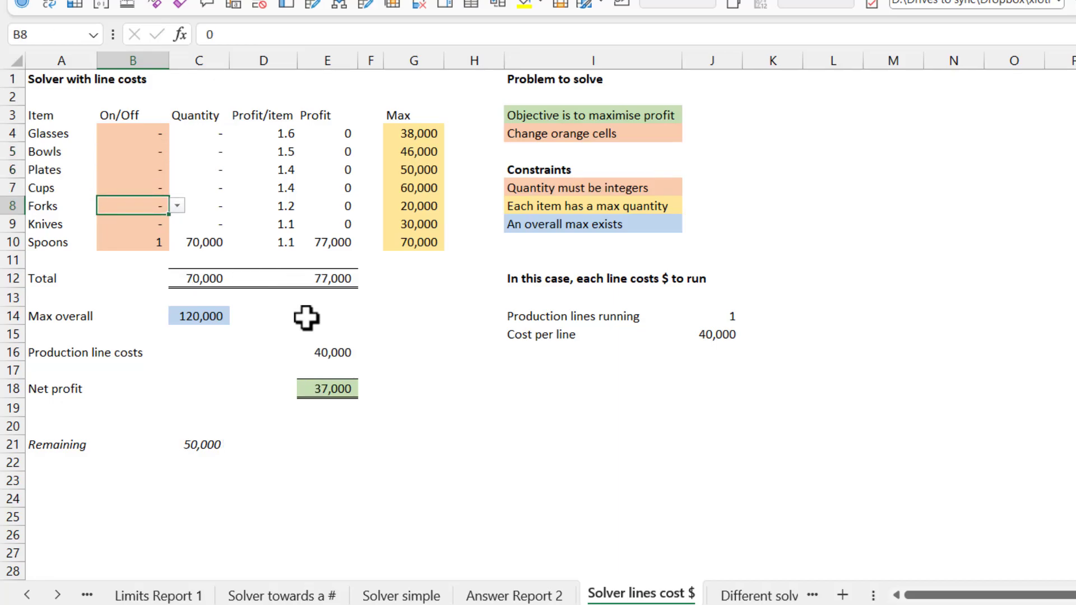
key(Up)
key(Up)
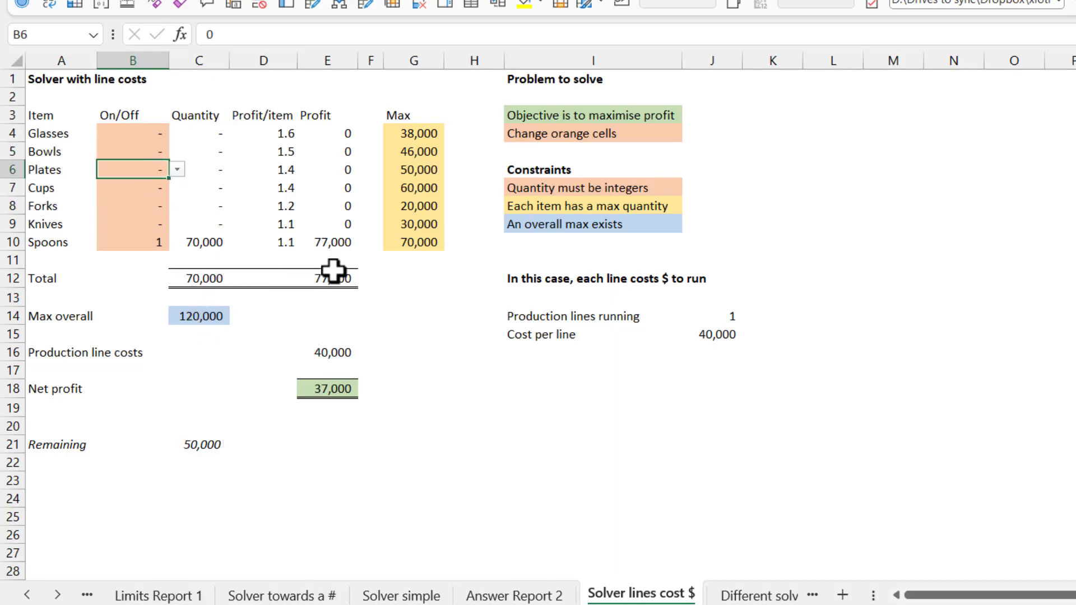
text(1)
key(Return)
key(Down)
key(Down)
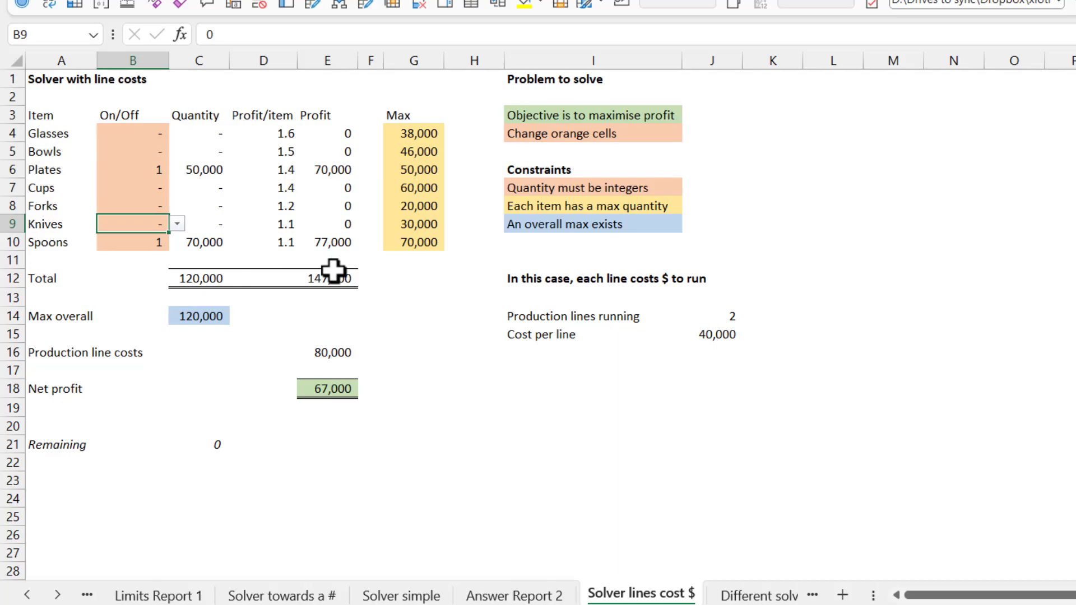
key(ctrl+Page_Up)
Step: On Answer Report 2, expand the Solver Engine details beside the 74,000 net profit result
click(492, 596)
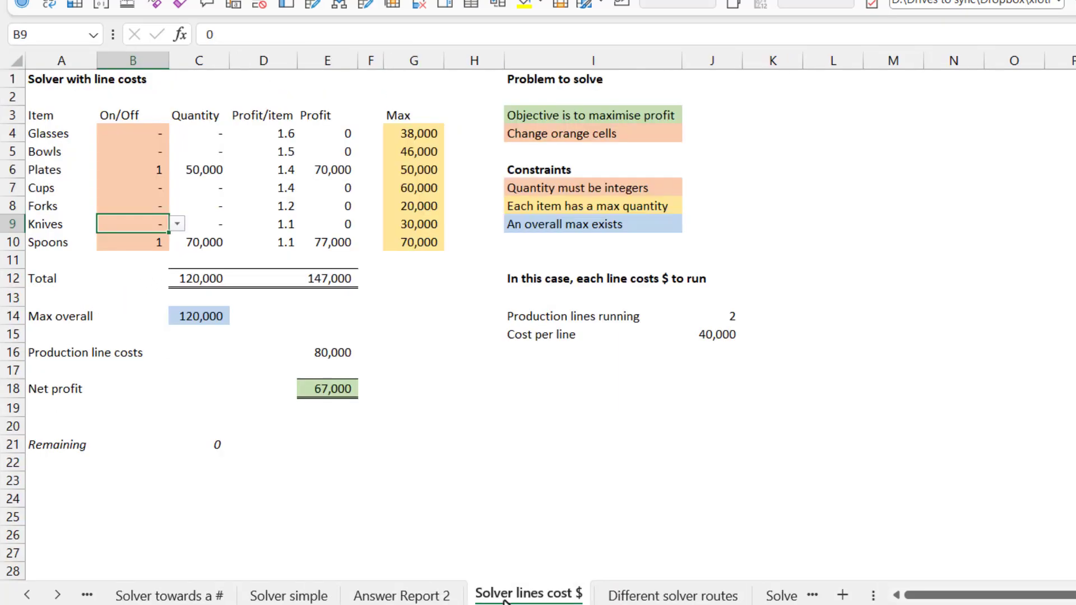
click(401, 595)
click(431, 247)
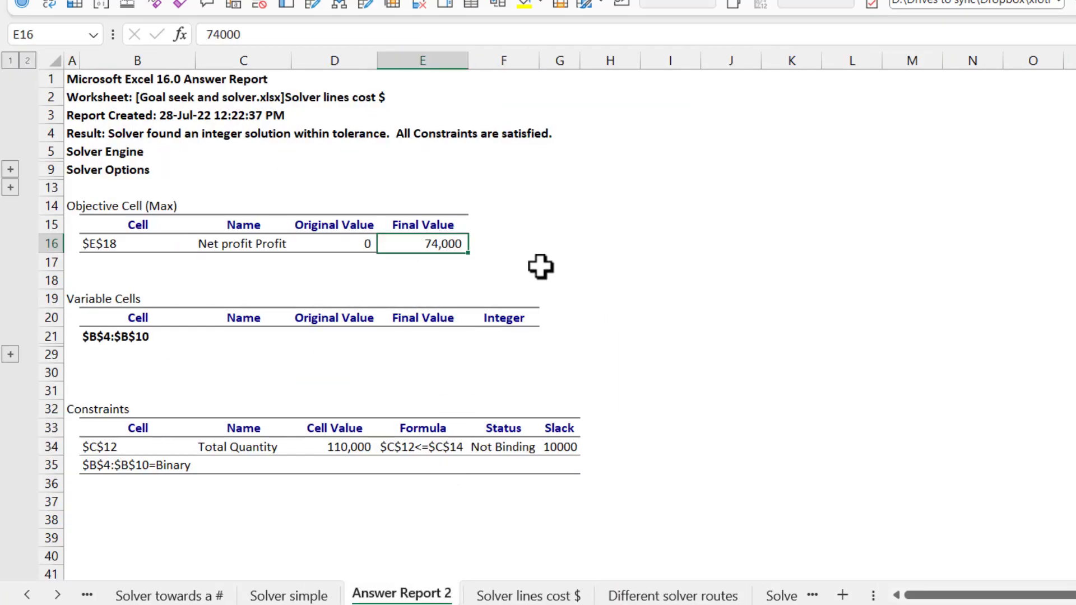
click(10, 168)
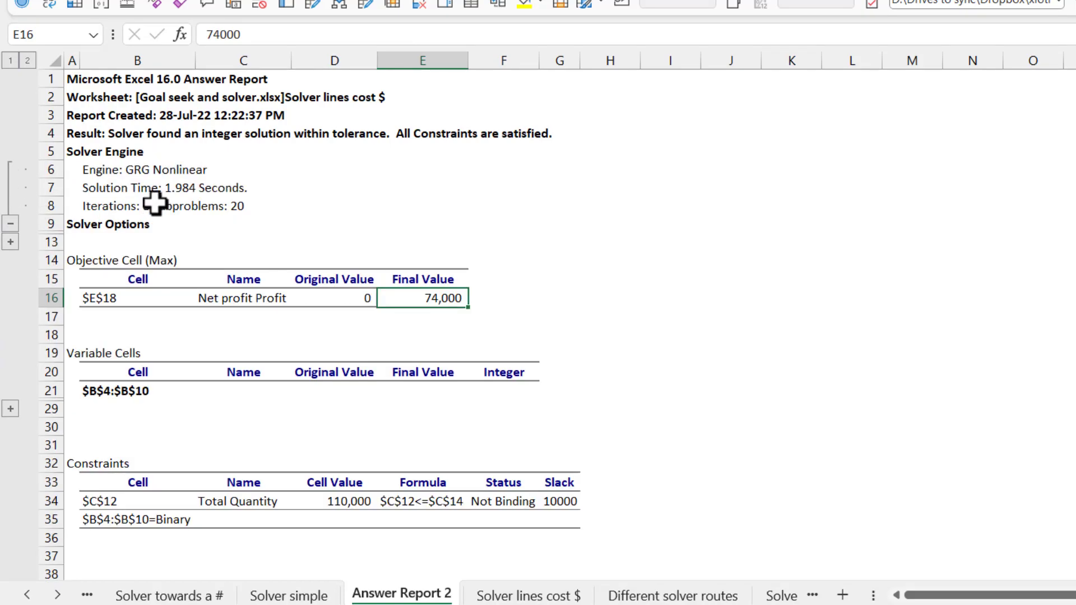
click(180, 187)
mouse_move(108, 209)
mouse_down()
mouse_move(240, 210)
mouse_move(110, 214)
mouse_up()
Step: Expand the Solver Options and Variable Cells details, then return to Solver lines cost $
click(10, 241)
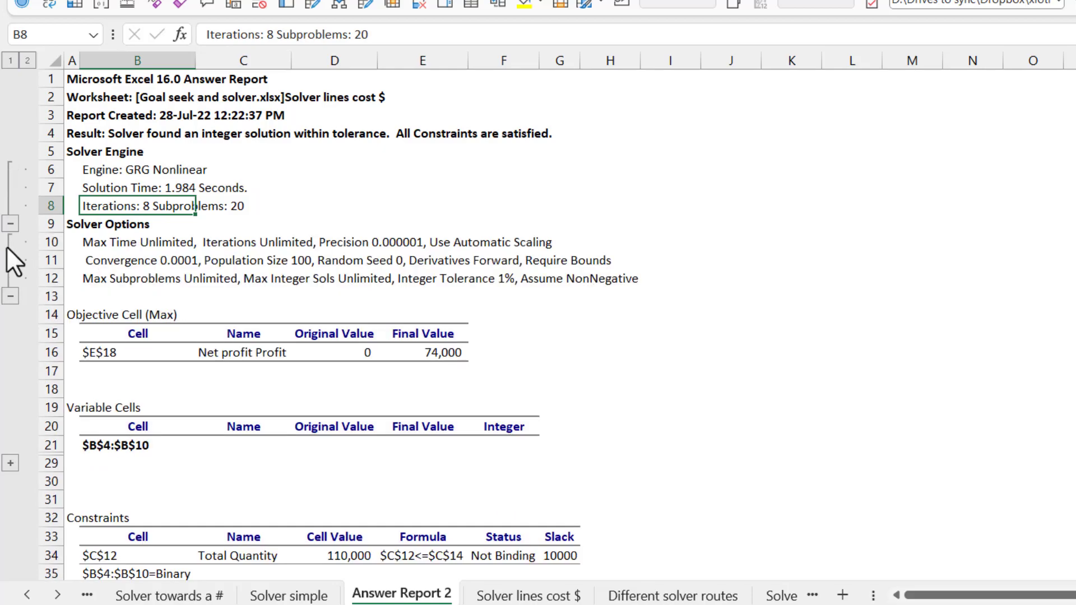
scroll(236, 314, down, 3)
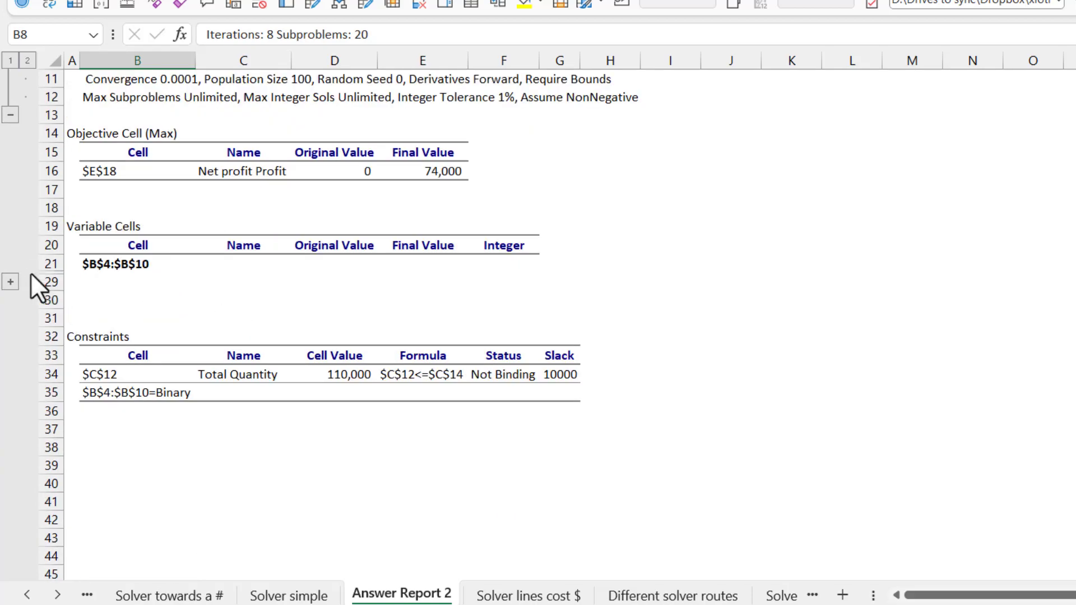
click(10, 282)
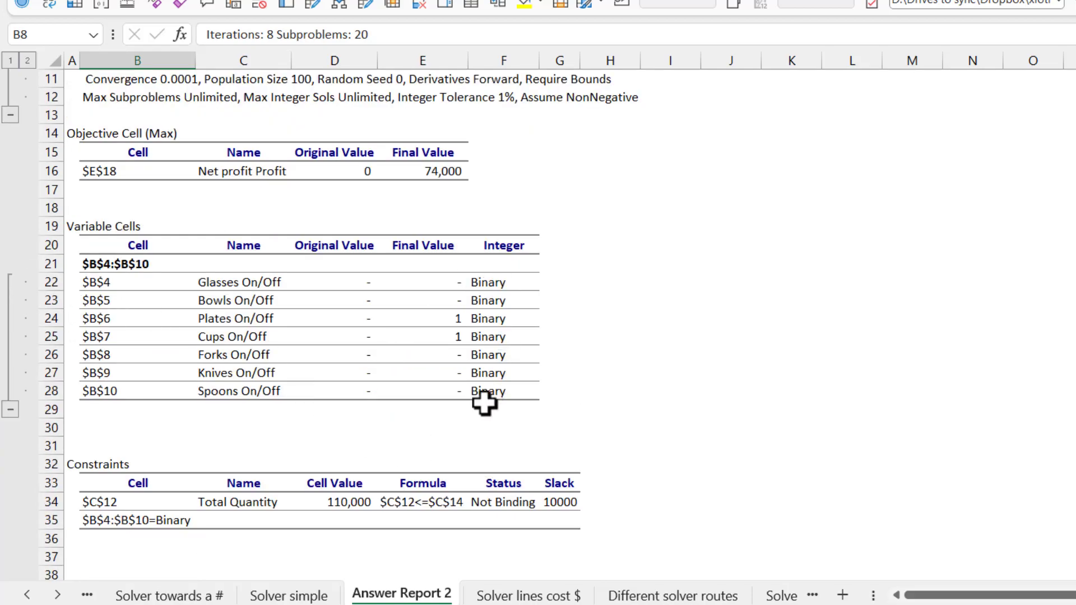
click(525, 595)
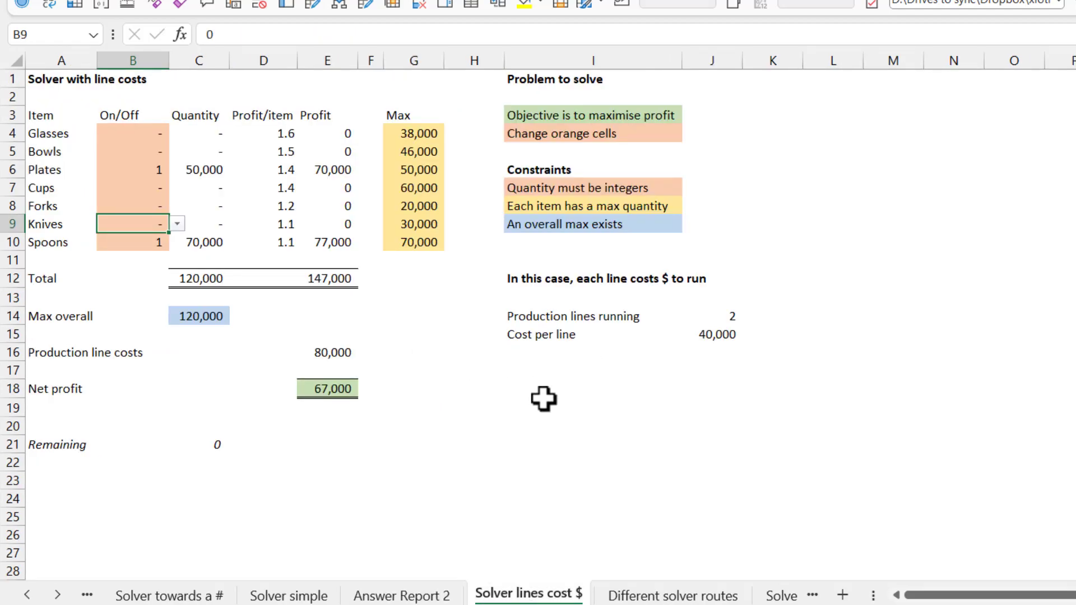
Step: On Solver lines cost $ (FAIL), inspect J14's COUNTIFS lines-running formula and the G4:G10 maximum quantities
click(457, 389)
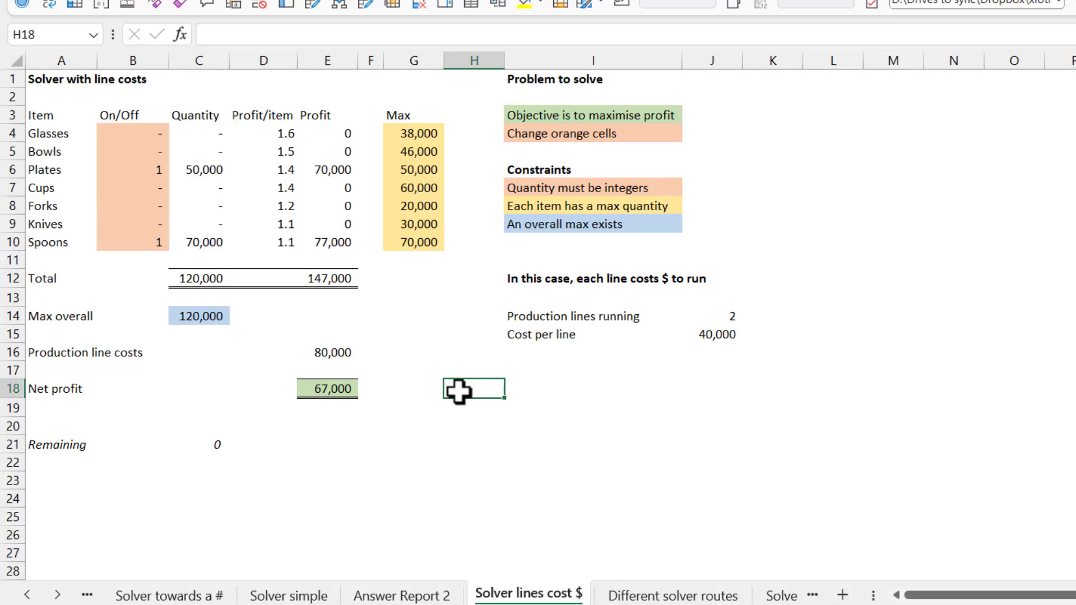
click(511, 597)
click(714, 315)
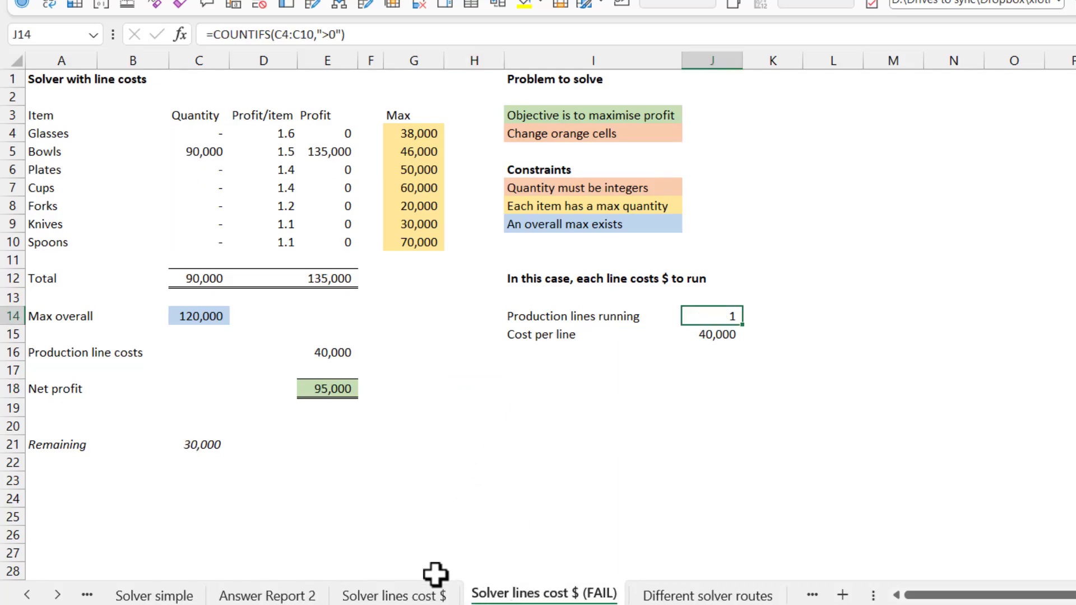
click(348, 34)
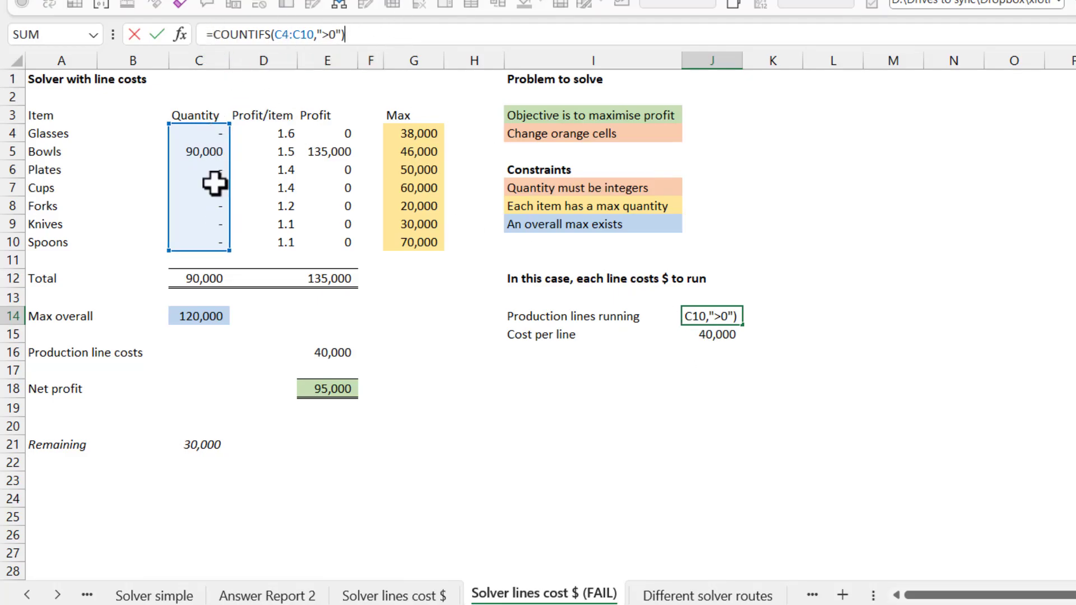
key(Escape)
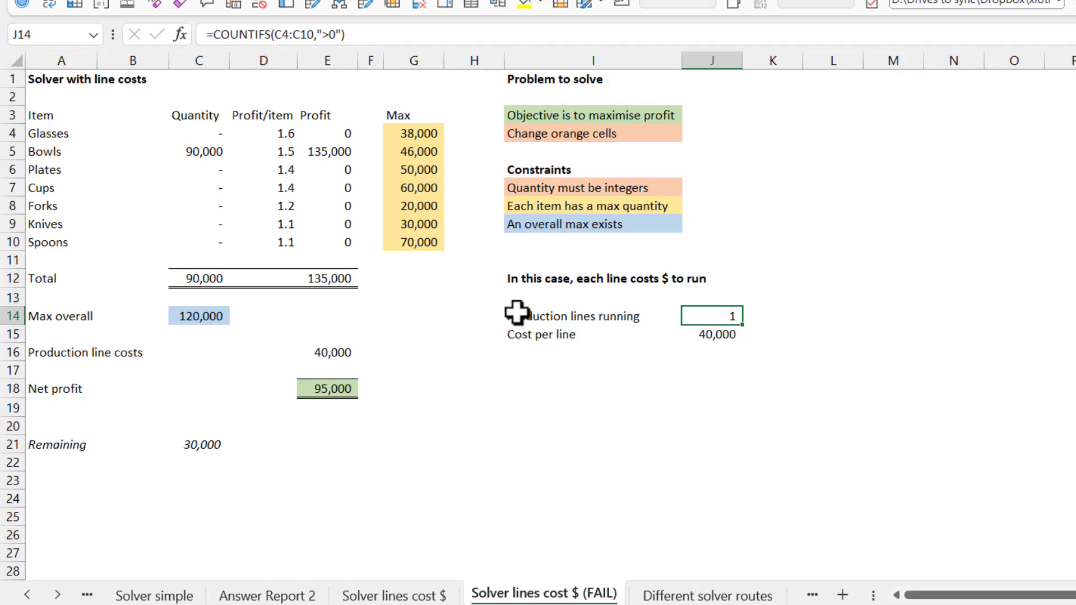
drag(420, 132, 428, 242)
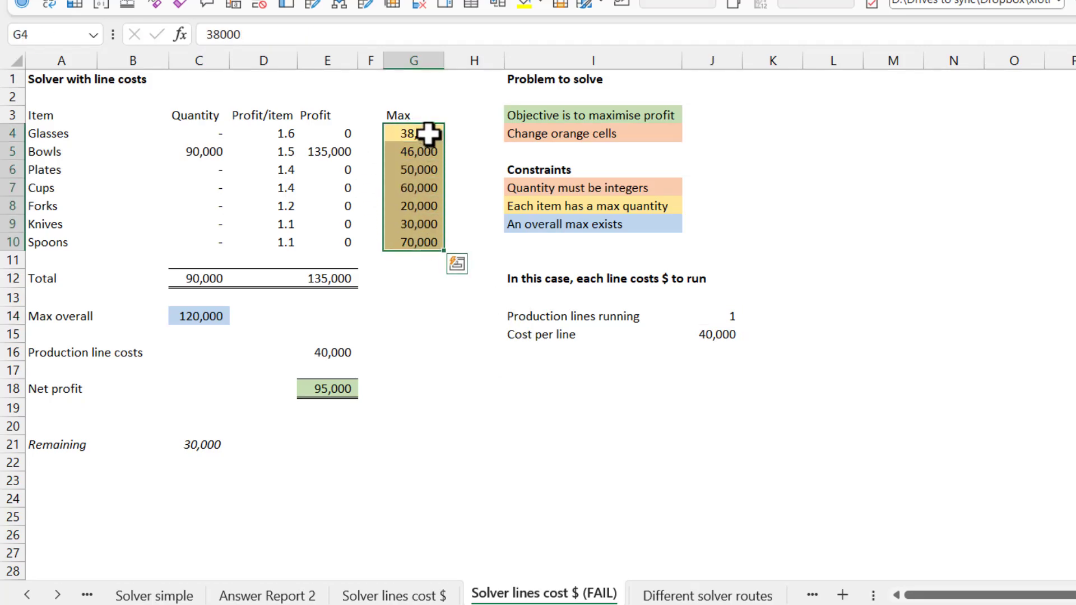
click(198, 133)
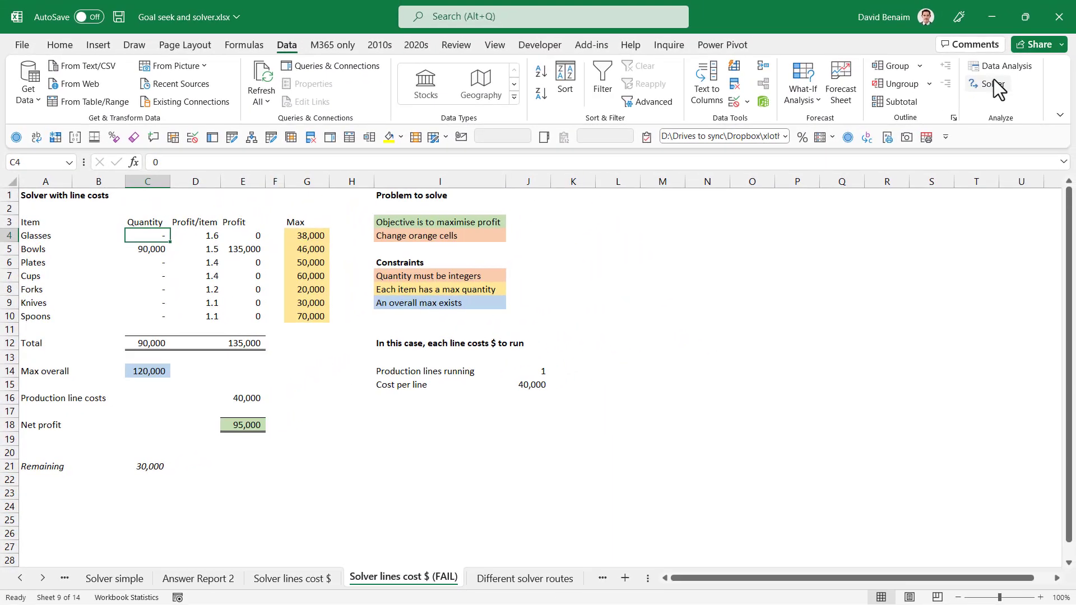
Step: Review the total-quantity, per-item maximum and integer constraints, then solve and keep the solution
click(992, 84)
click(250, 238)
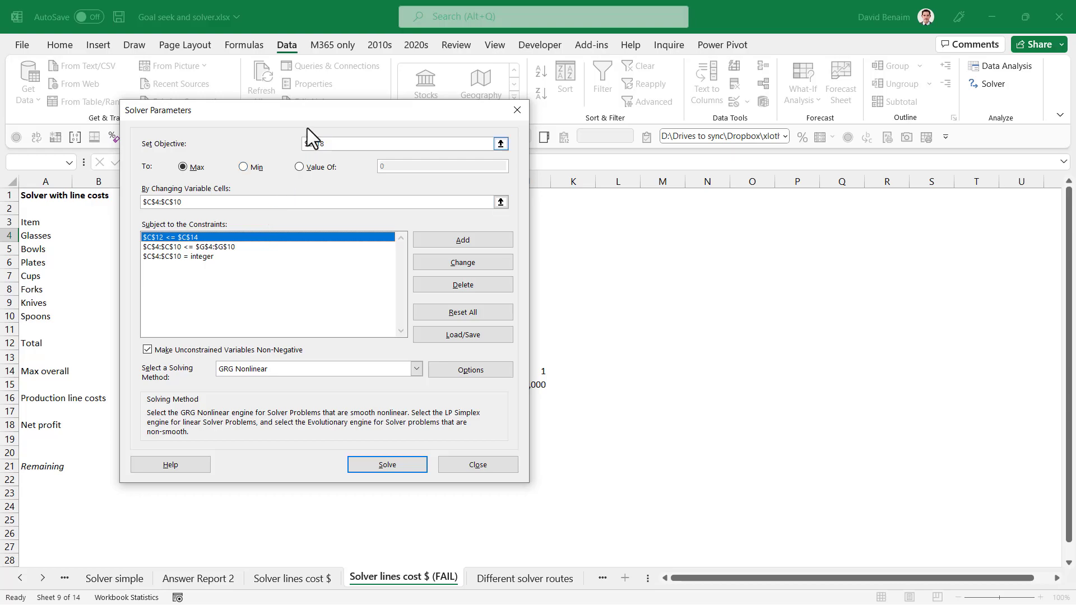
drag(308, 126, 524, 148)
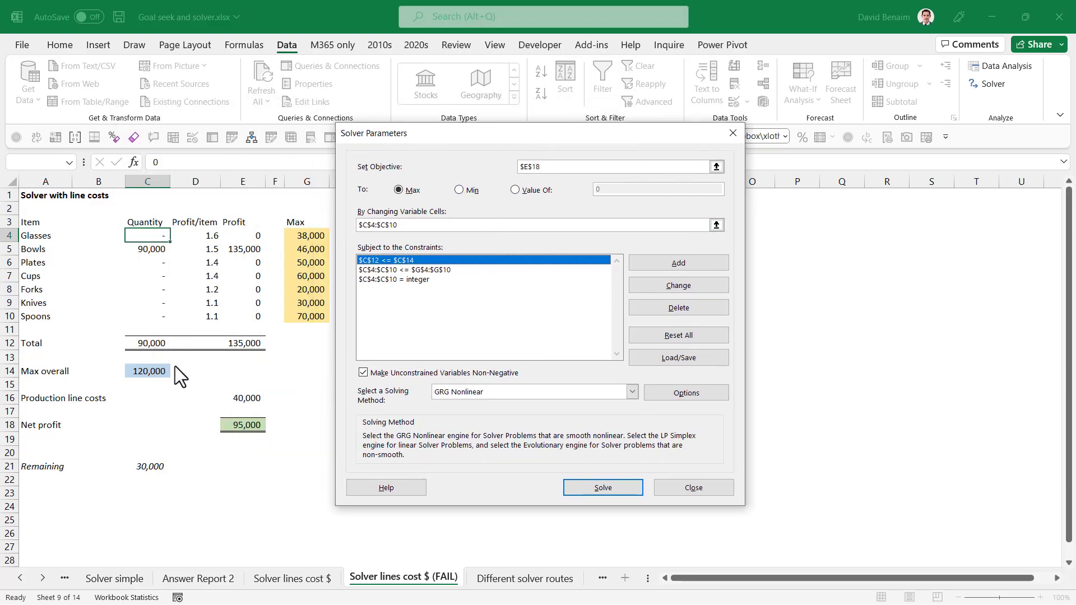
click(405, 270)
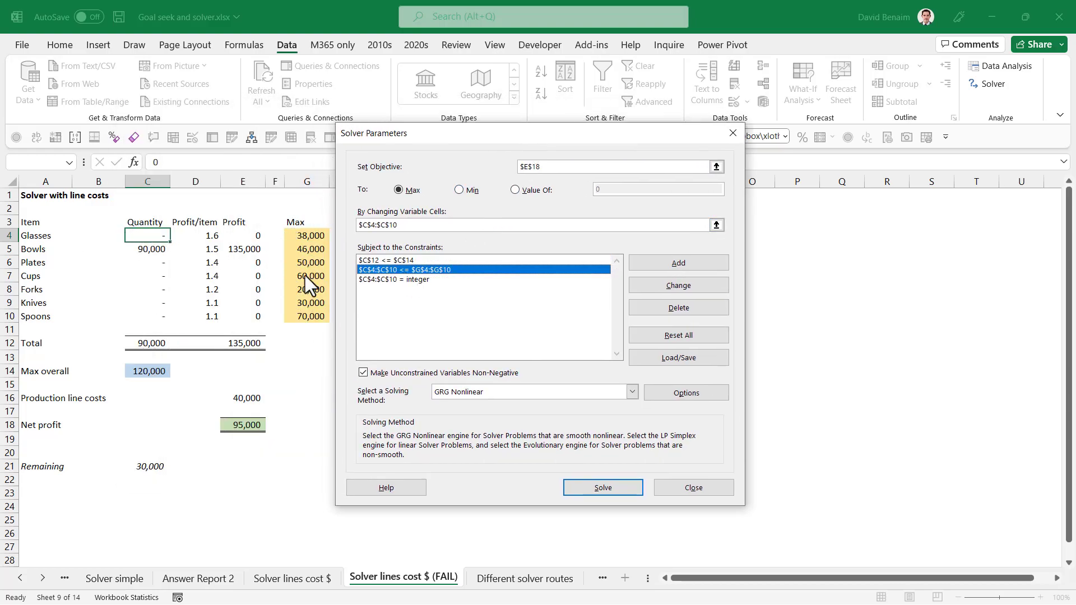
click(415, 281)
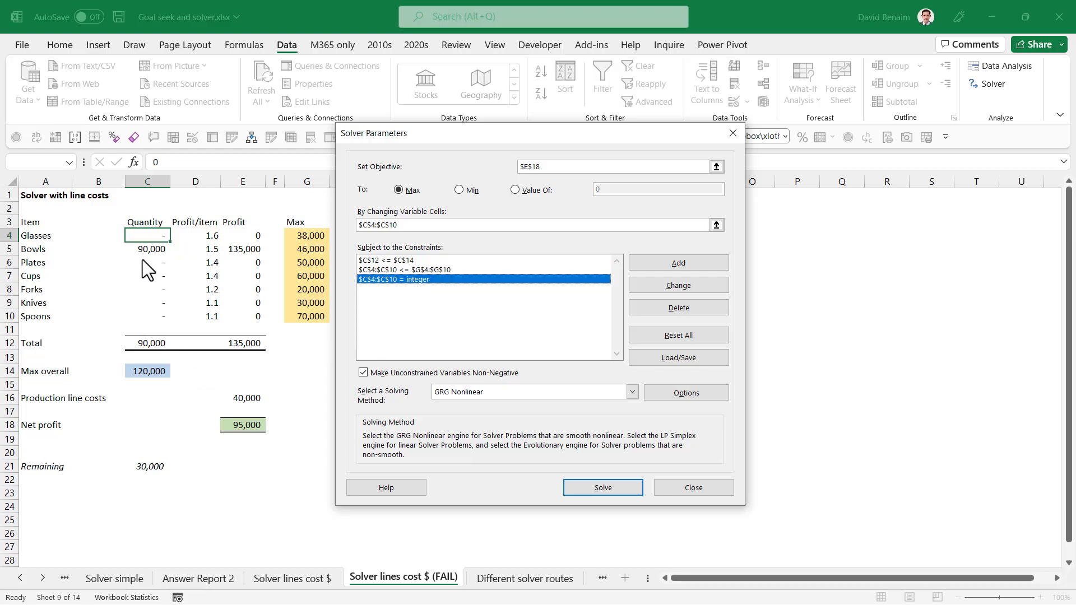
click(604, 486)
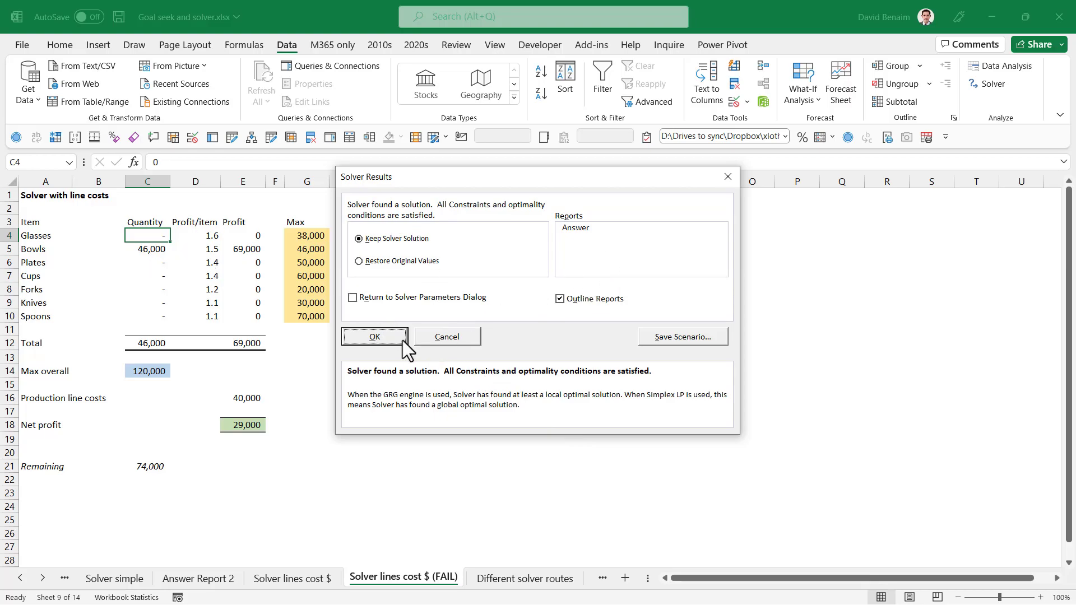
click(375, 337)
Step: Enter 70000 as the Spoons quantity
click(232, 425)
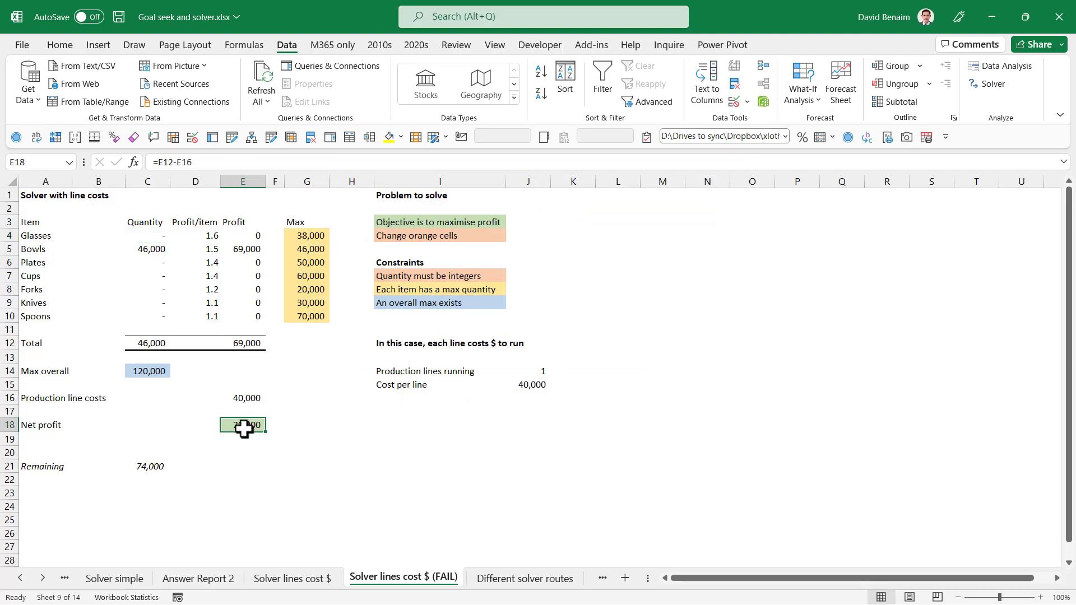
click(152, 317)
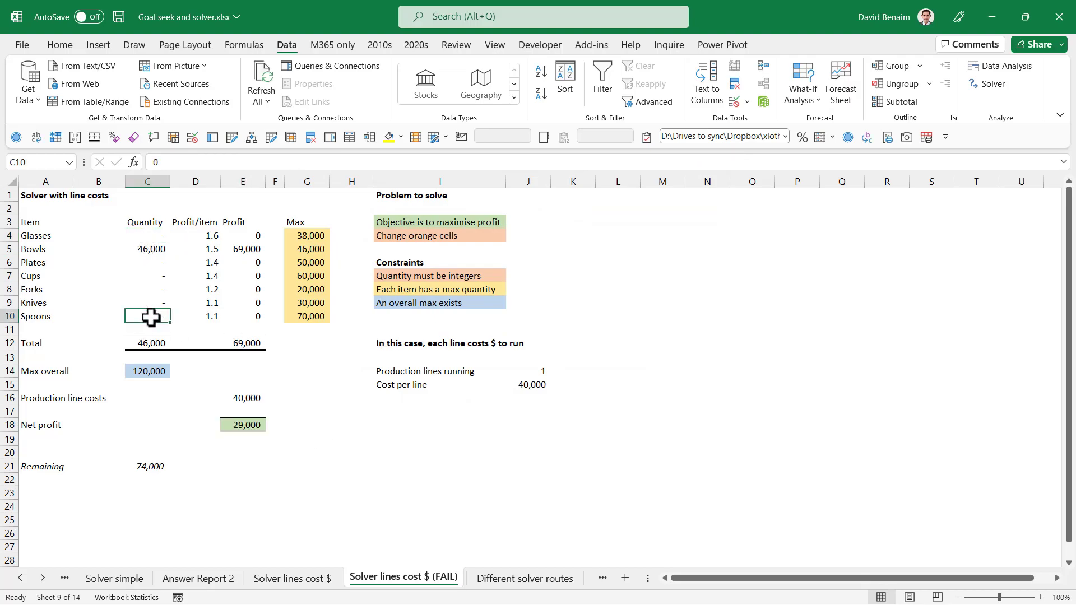
text(70000)
key(Return)
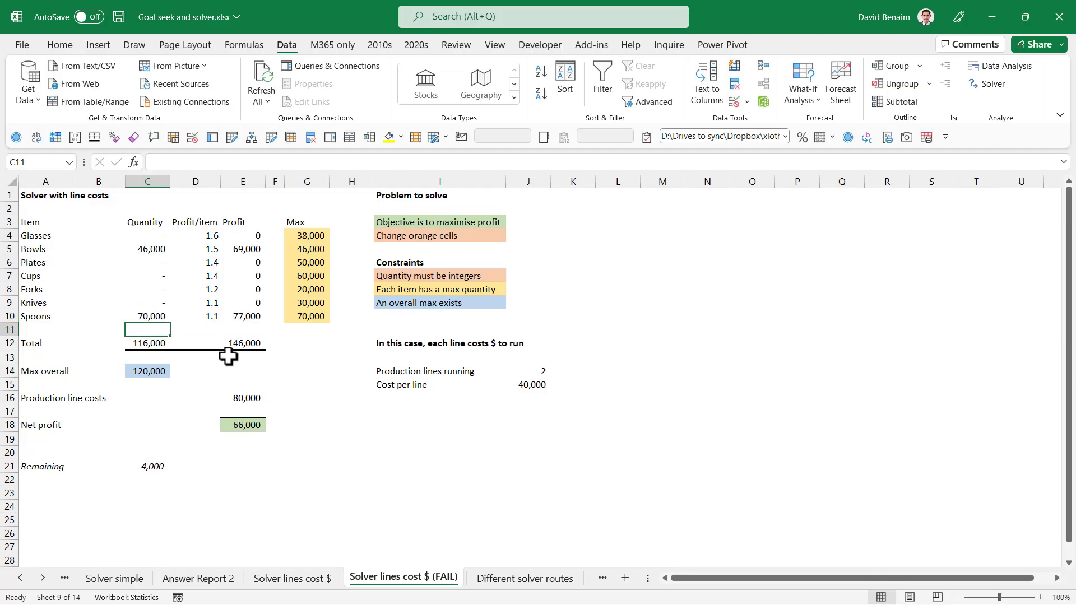
key(Up)
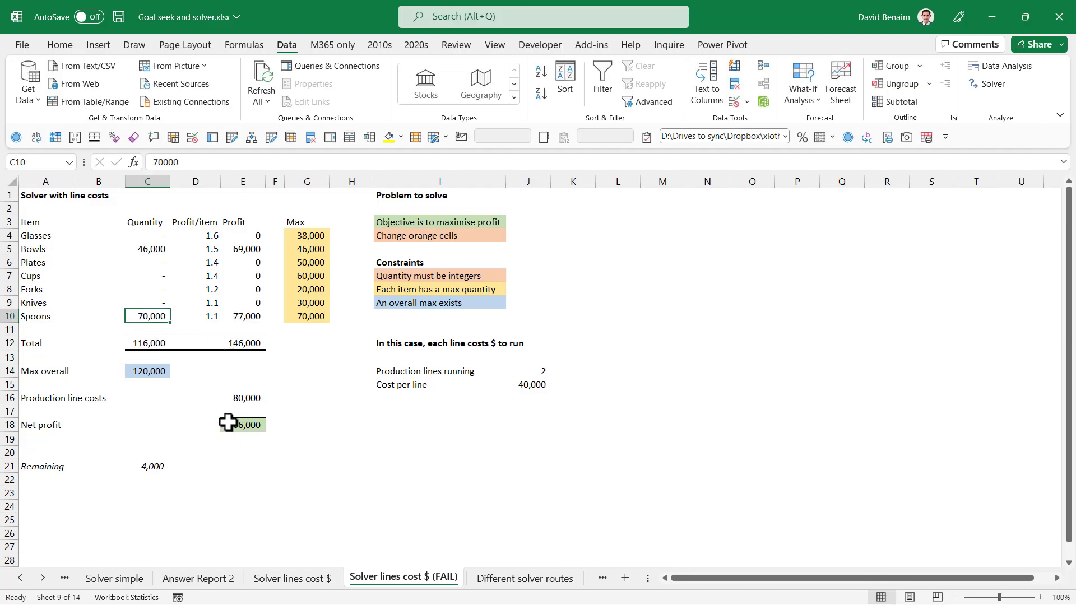
Step: Recheck the lines-running COUNTIFS formula and bring the later sheet tabs into view
click(300, 370)
key(Right)
key(Right)
key(Right)
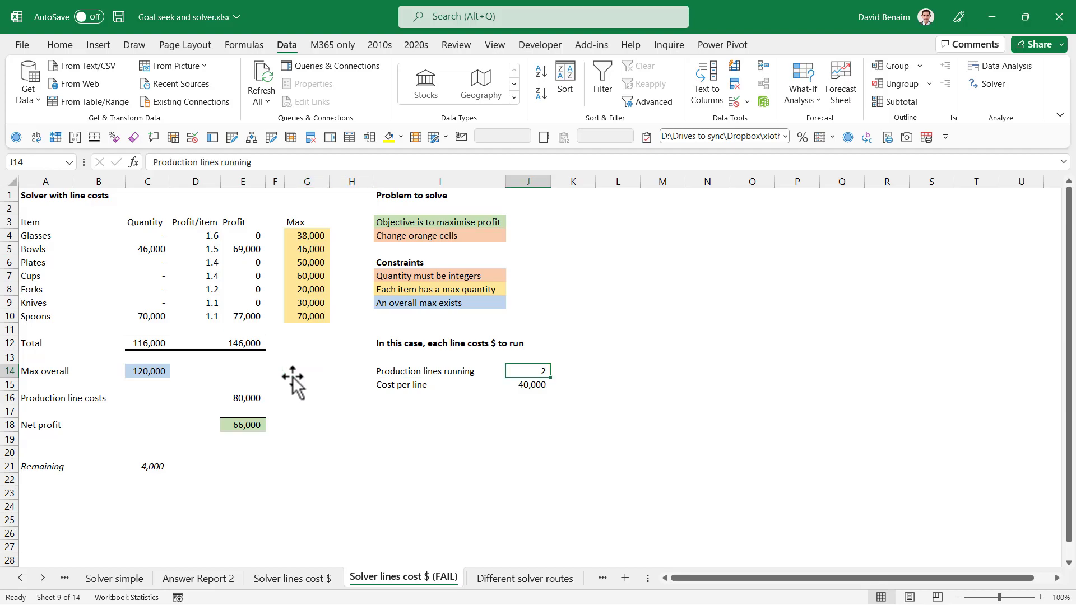
click(280, 159)
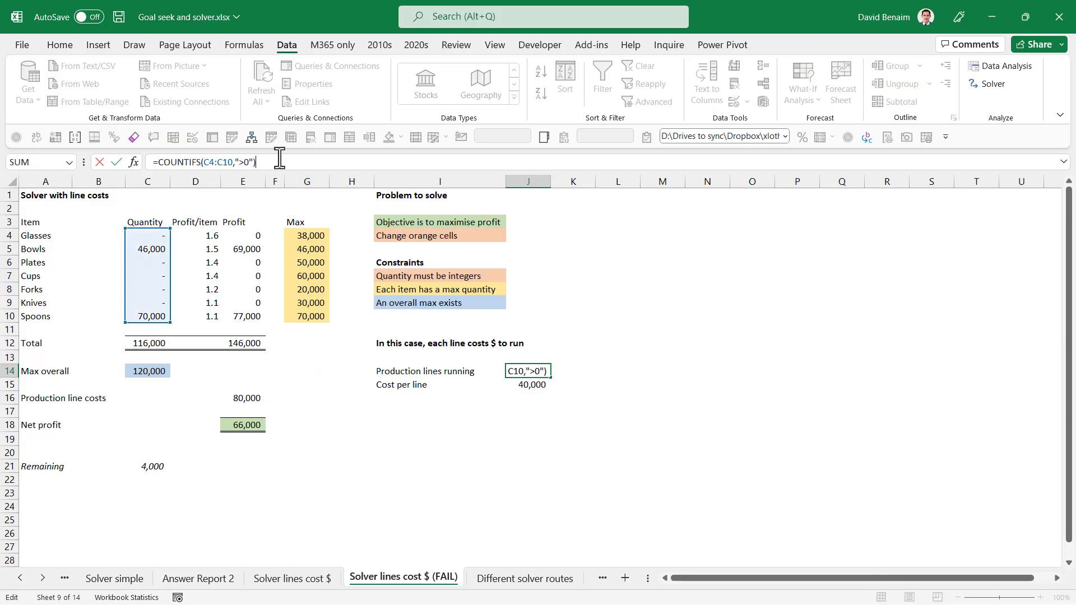
key(Escape)
click(43, 578)
Step: Open Solver max staff (says FAIL) and check staff per line I4:I10 against the maximum of 9
click(43, 578)
click(482, 578)
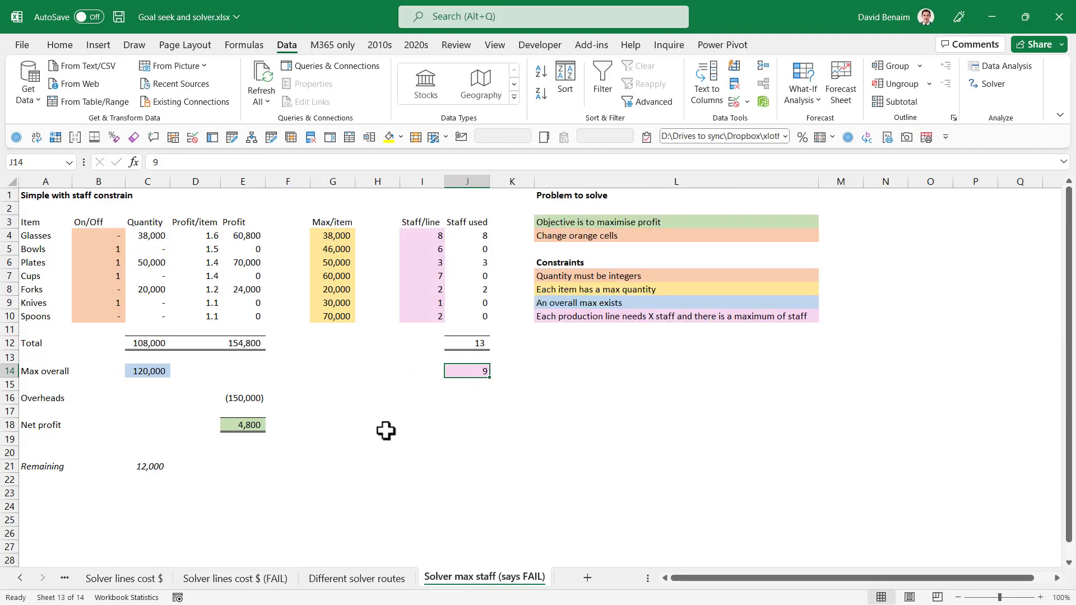
key(Left)
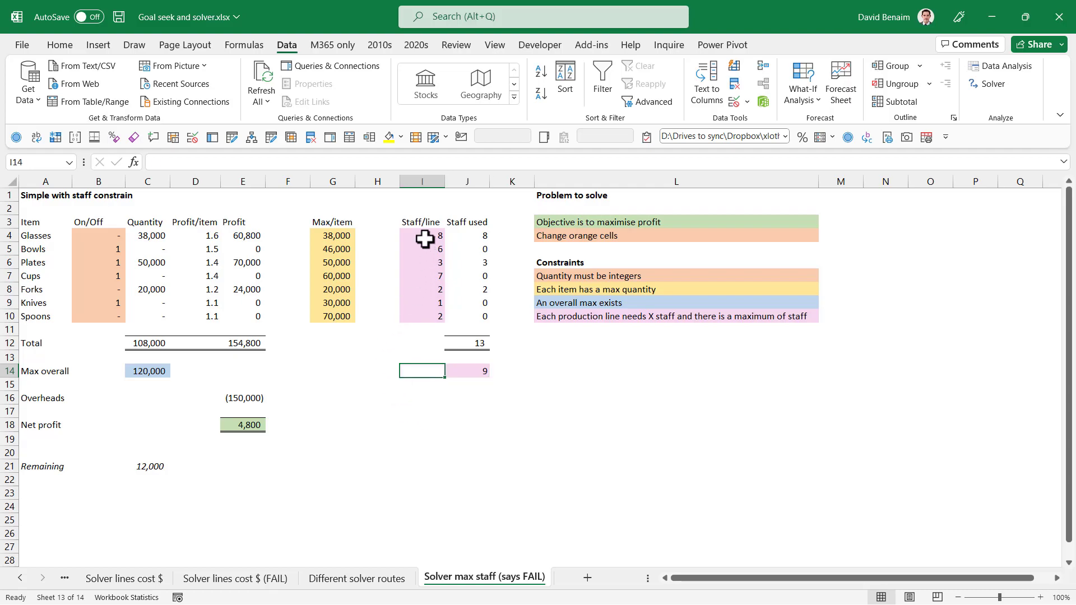
drag(425, 238, 404, 310)
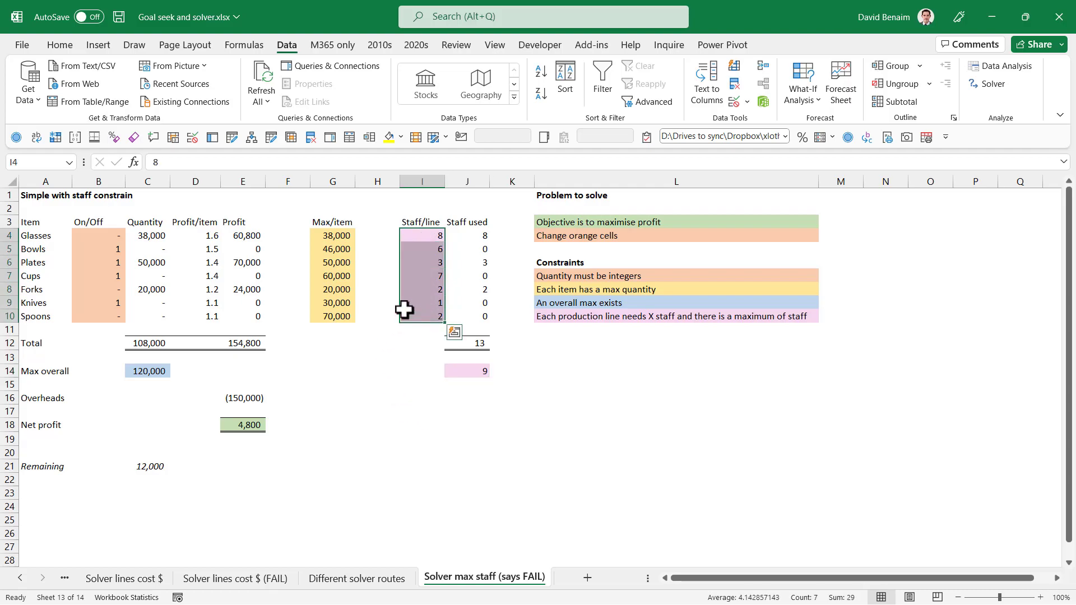
click(423, 263)
Step: Run Solver on the staff model, re-solve without integer constraints, and close the results
click(978, 85)
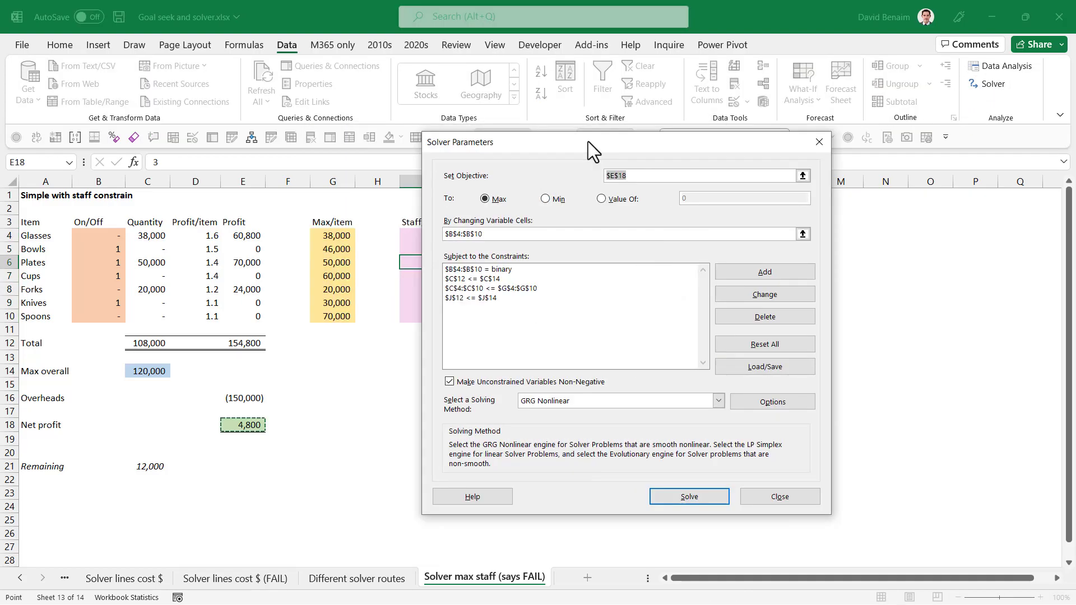
drag(571, 144, 627, 146)
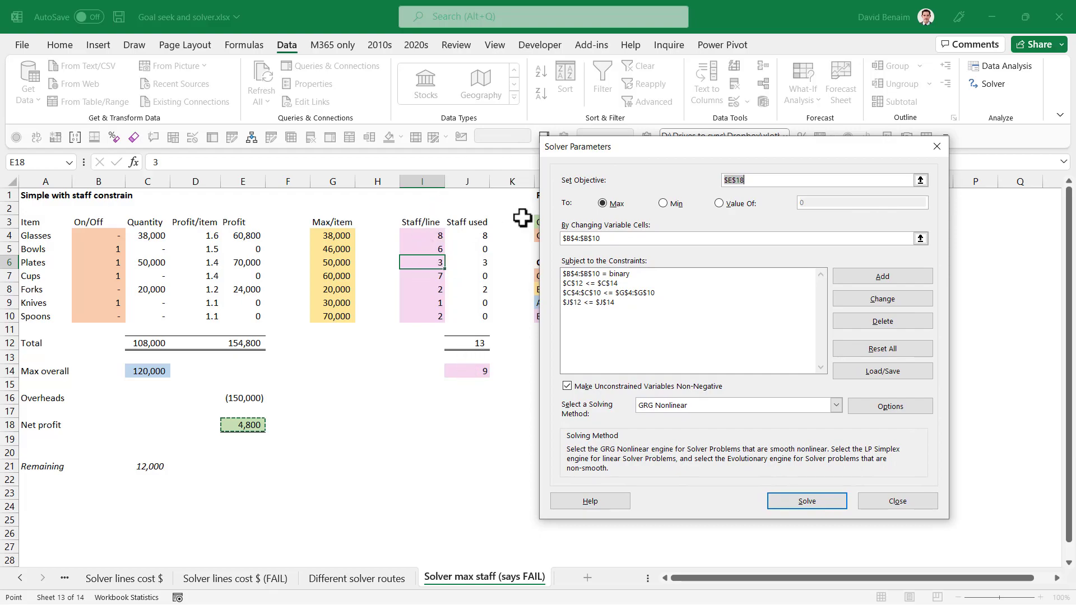
drag(639, 153, 615, 159)
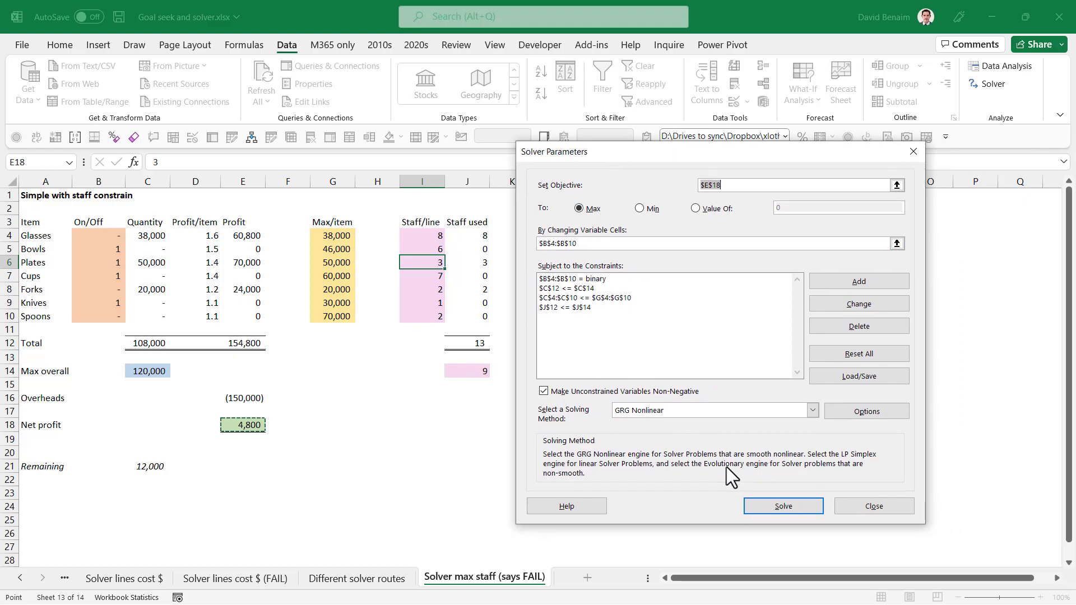
click(758, 507)
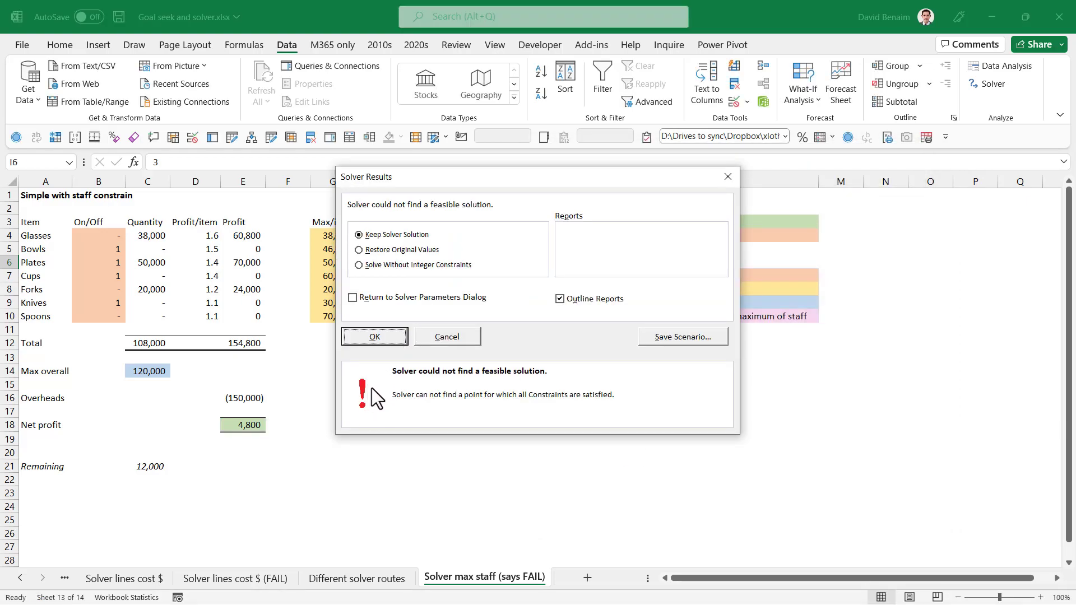
click(359, 265)
click(380, 337)
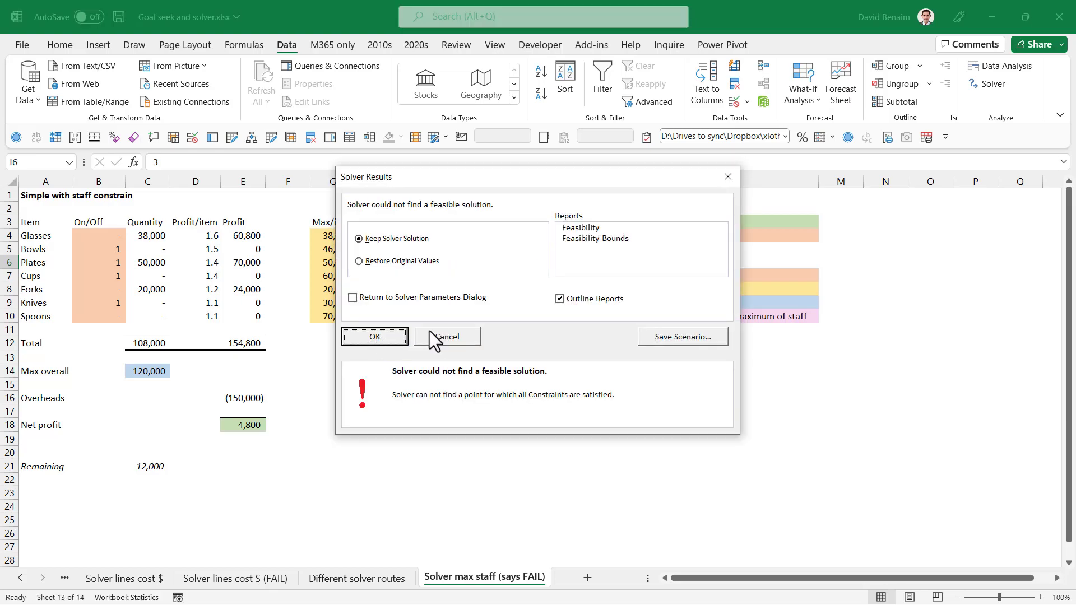
click(387, 335)
click(333, 410)
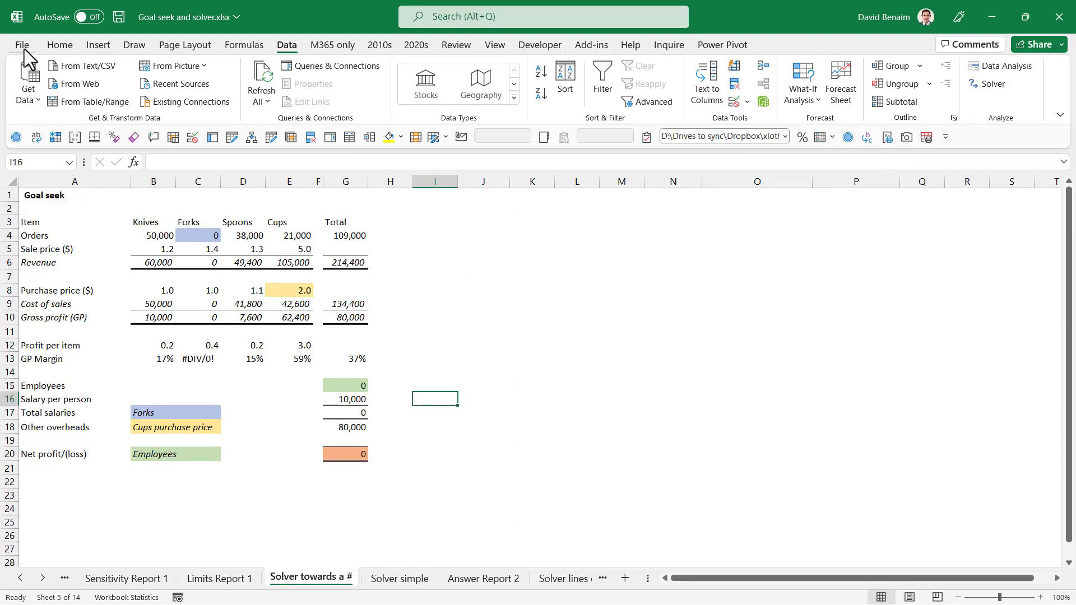
Step: Confirm in Excel Options' Add-ins list that Solver Add-in and Analysis ToolPak are ticked
click(22, 45)
click(46, 583)
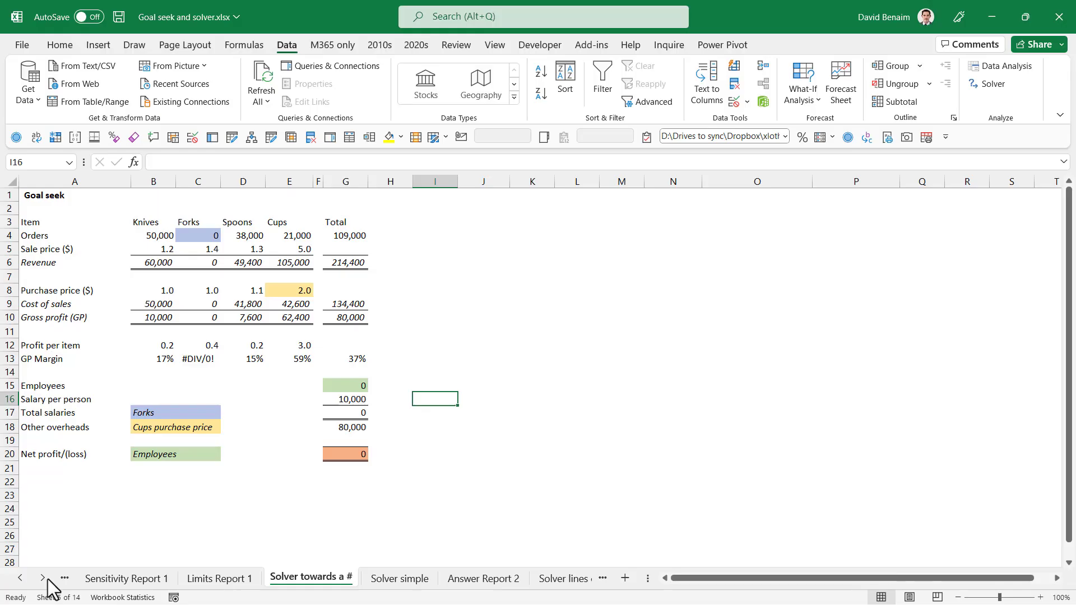
click(275, 293)
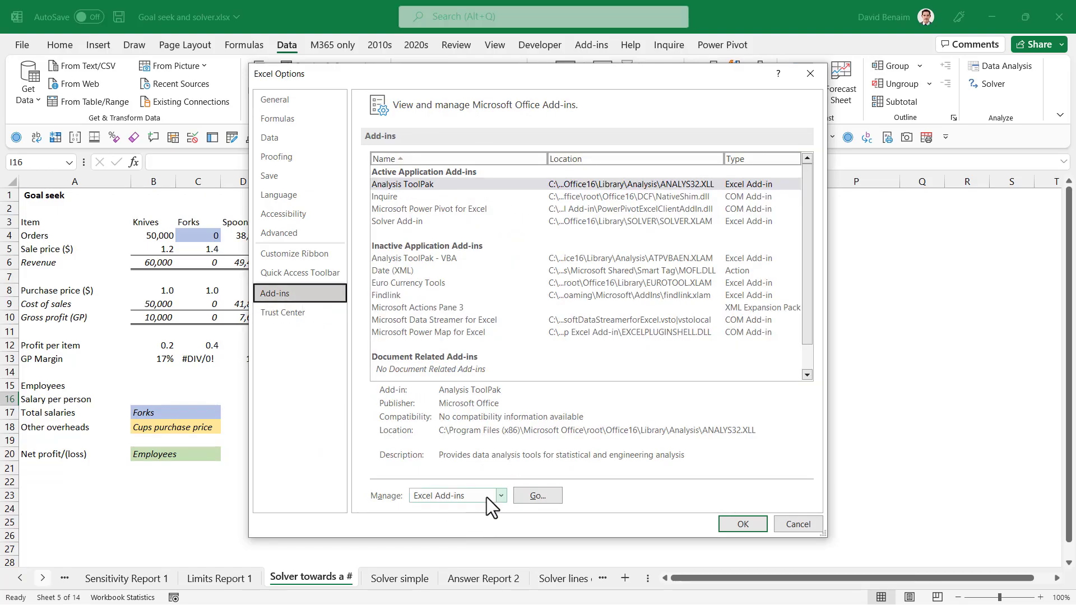
click(527, 495)
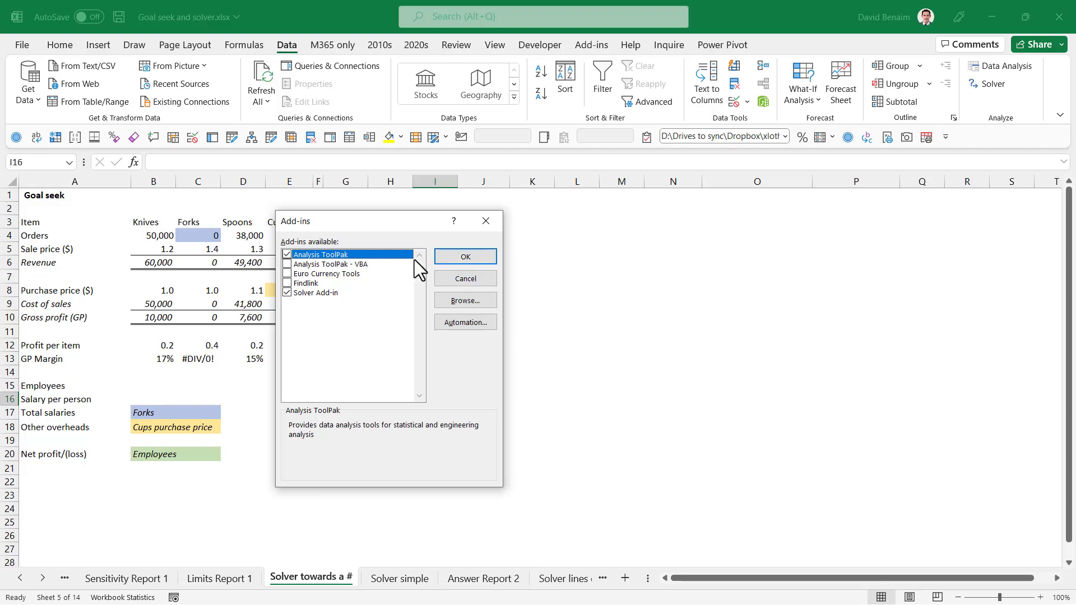
click(459, 256)
click(600, 288)
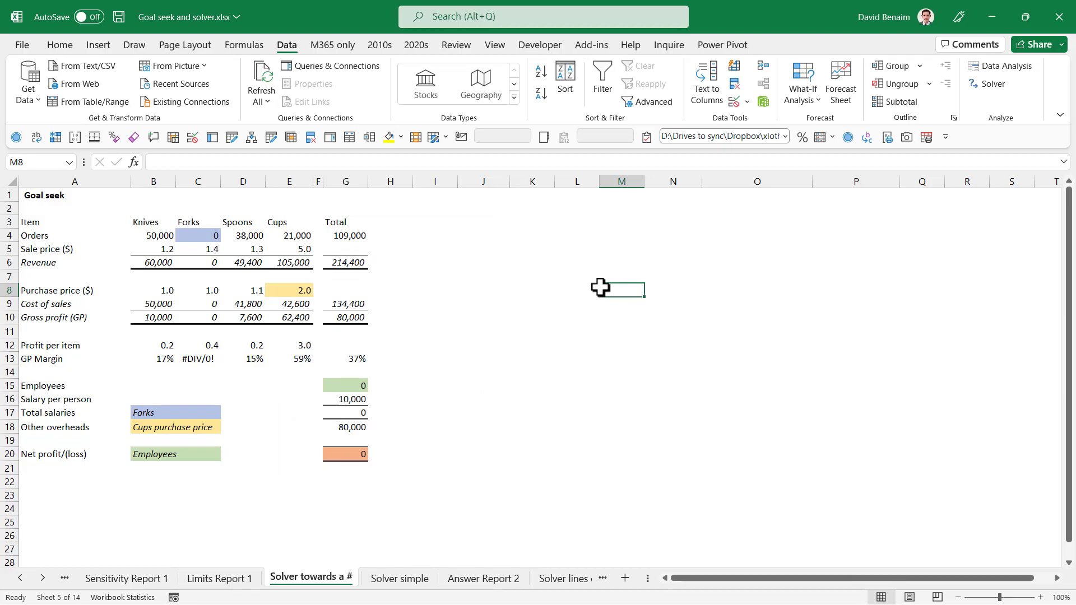
Step: On Different solver routes, extend the chart's data range to B1:D22 to plot all three methods
key(ctrl+Page_Down)
key(ctrl+Page_Down)
key(ctrl+Page_Down)
key(ctrl+Page_Down)
key(ctrl+Page_Down)
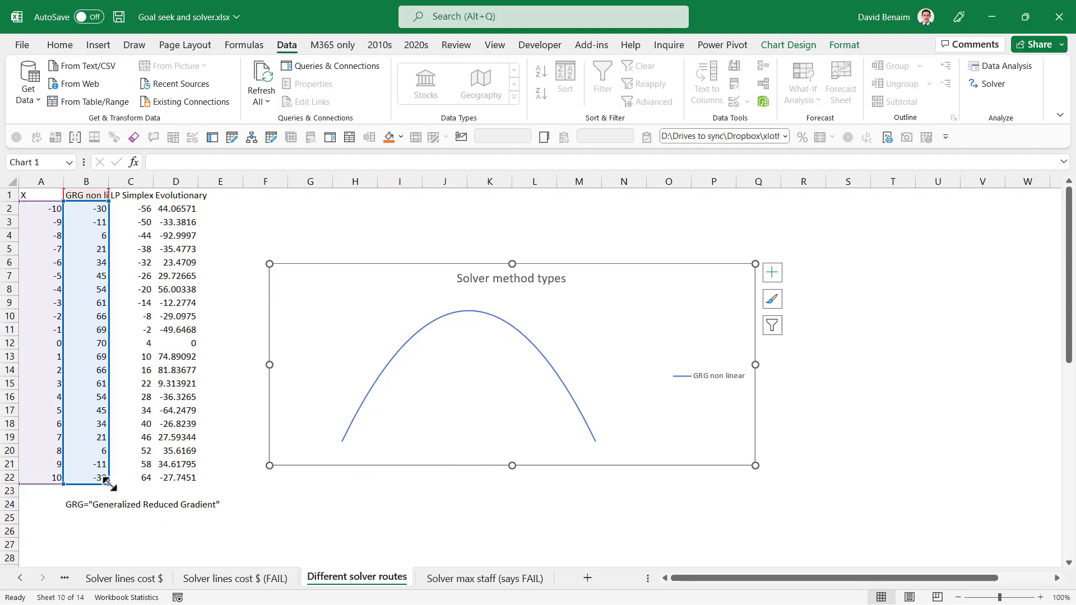
drag(117, 481, 151, 481)
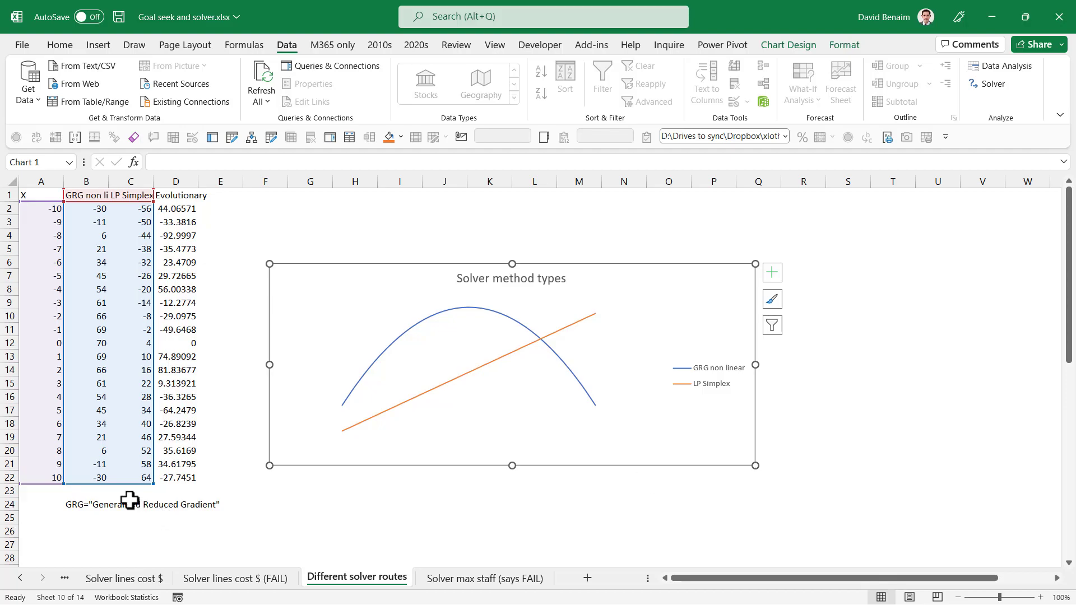
drag(147, 479, 197, 482)
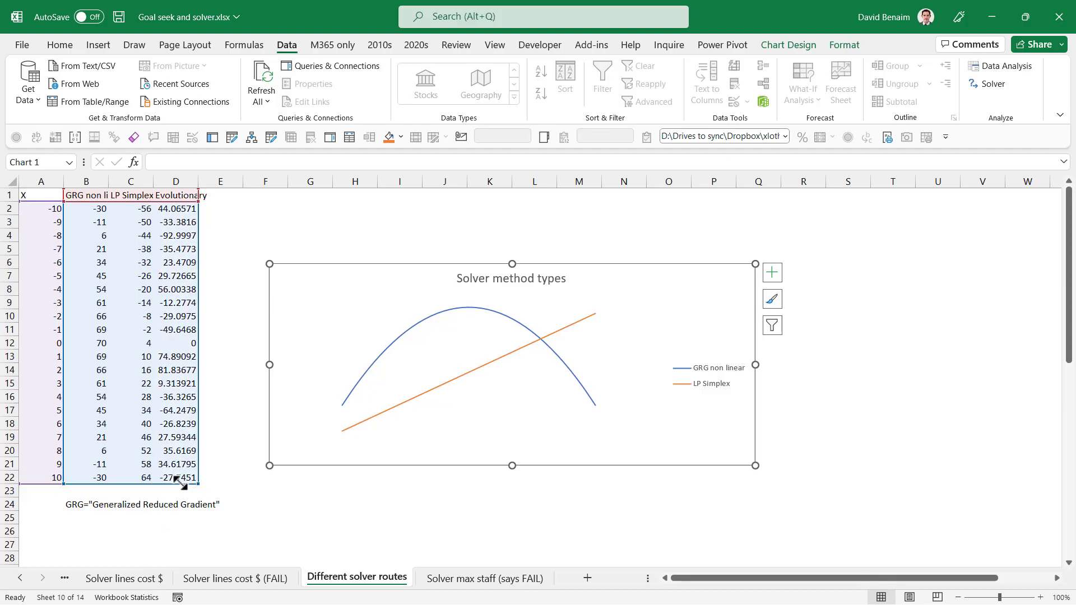
drag(64, 485, 154, 482)
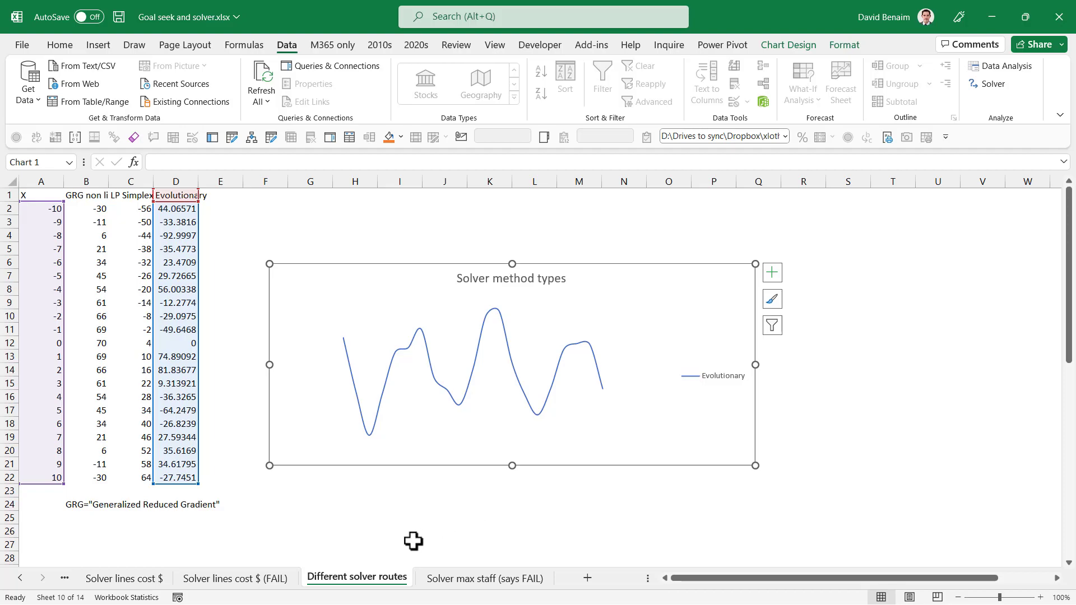
drag(154, 484, 78, 481)
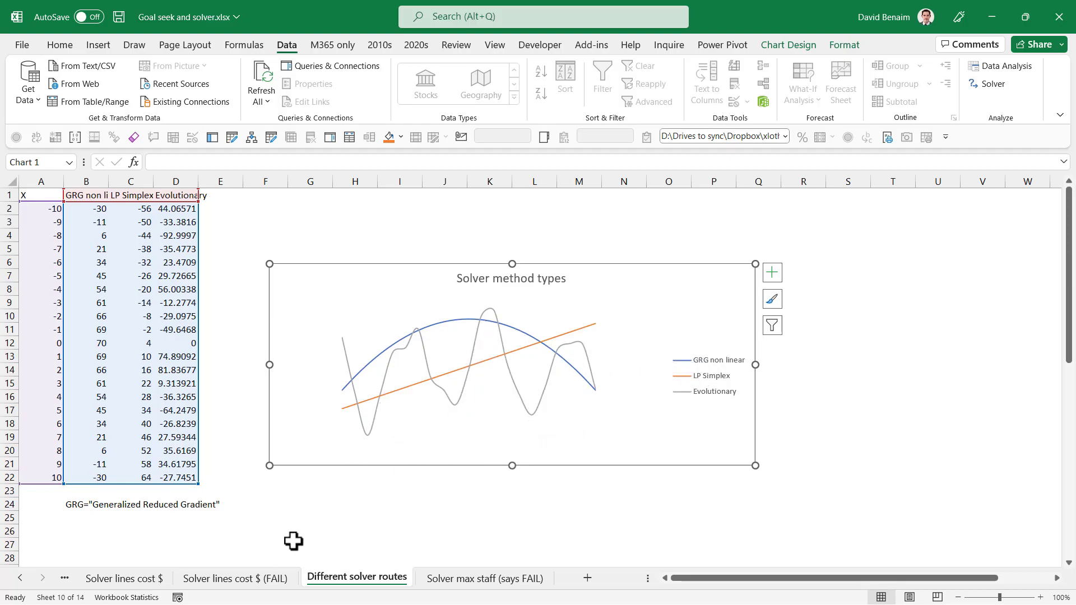
click(308, 504)
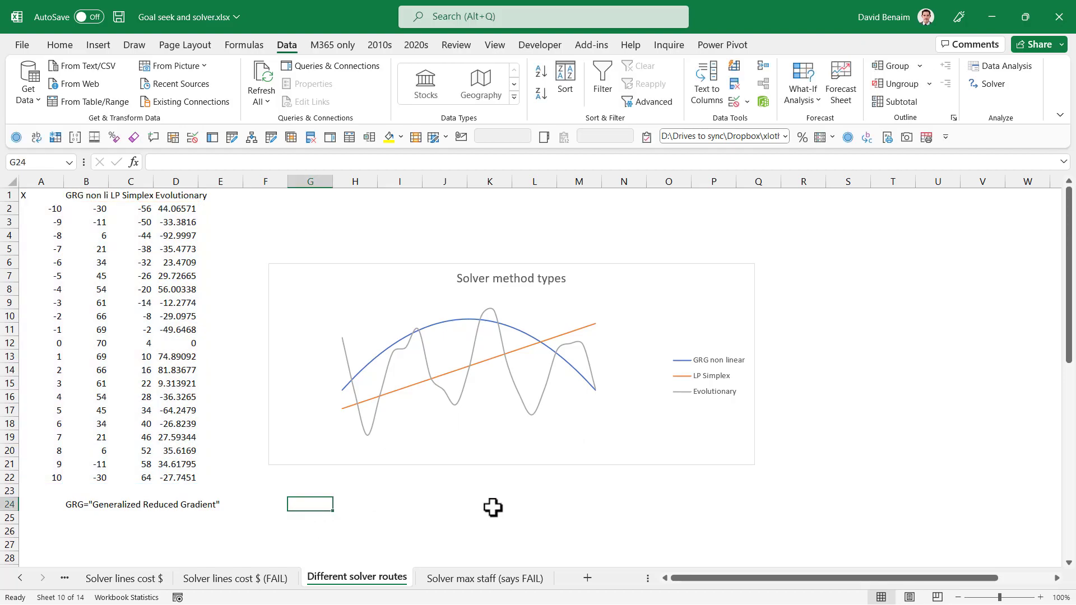
Step: Scroll down to inspect both Solver Results screenshots, then switch to Solver lines cost $
scroll(493, 507, down, 10)
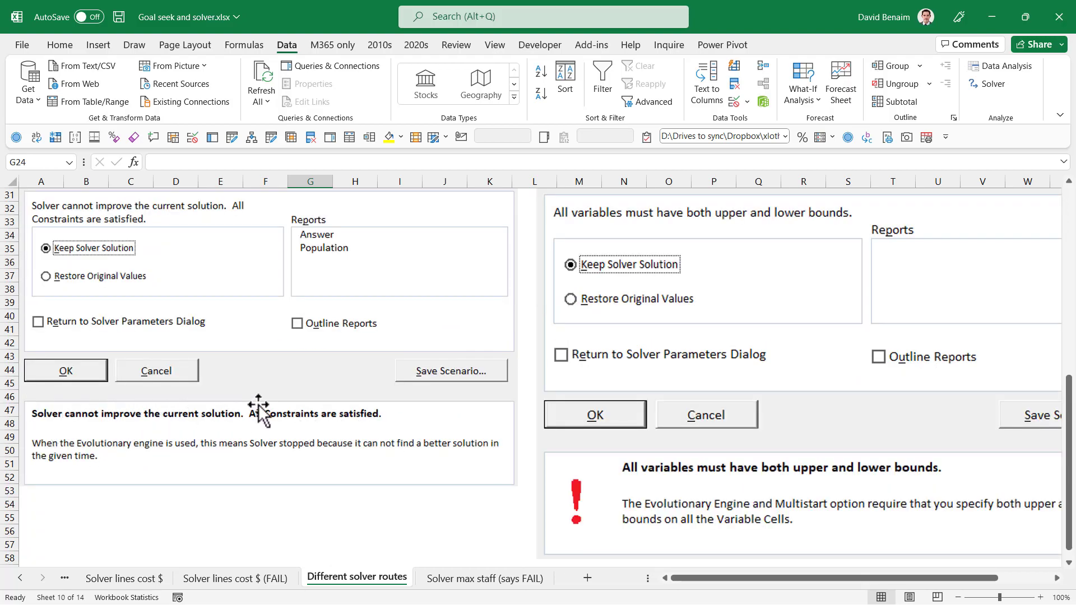
click(249, 440)
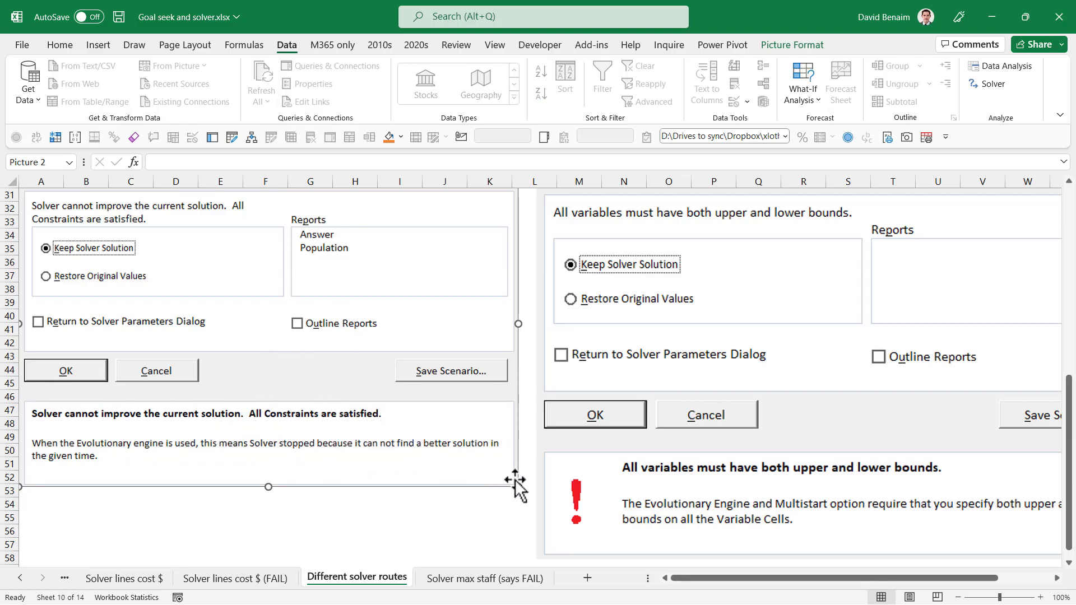
click(562, 475)
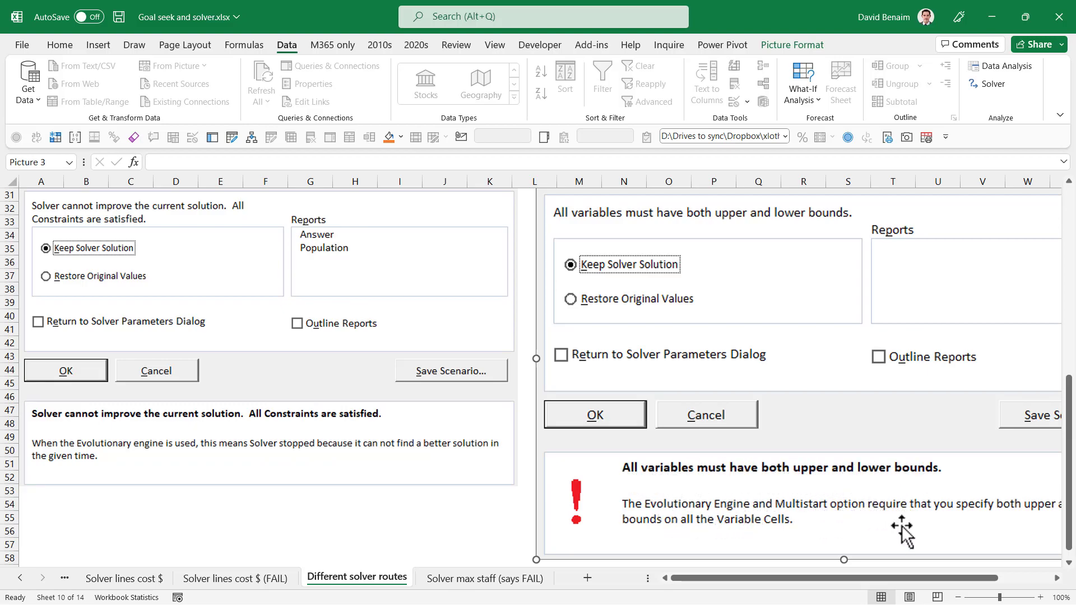
scroll(864, 583, right, 3)
scroll(672, 577, left, 3)
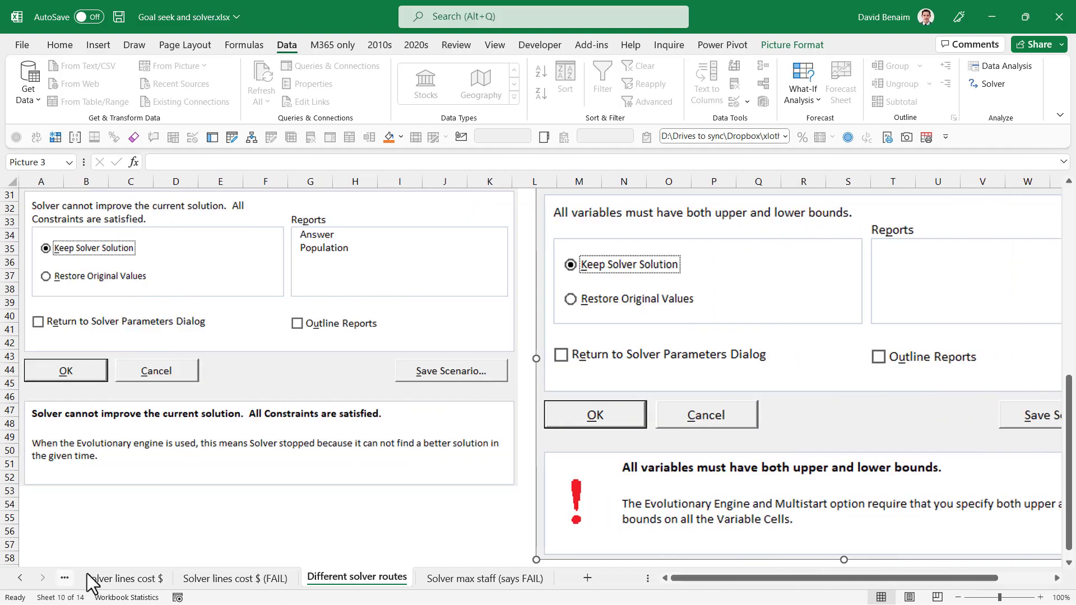
click(103, 580)
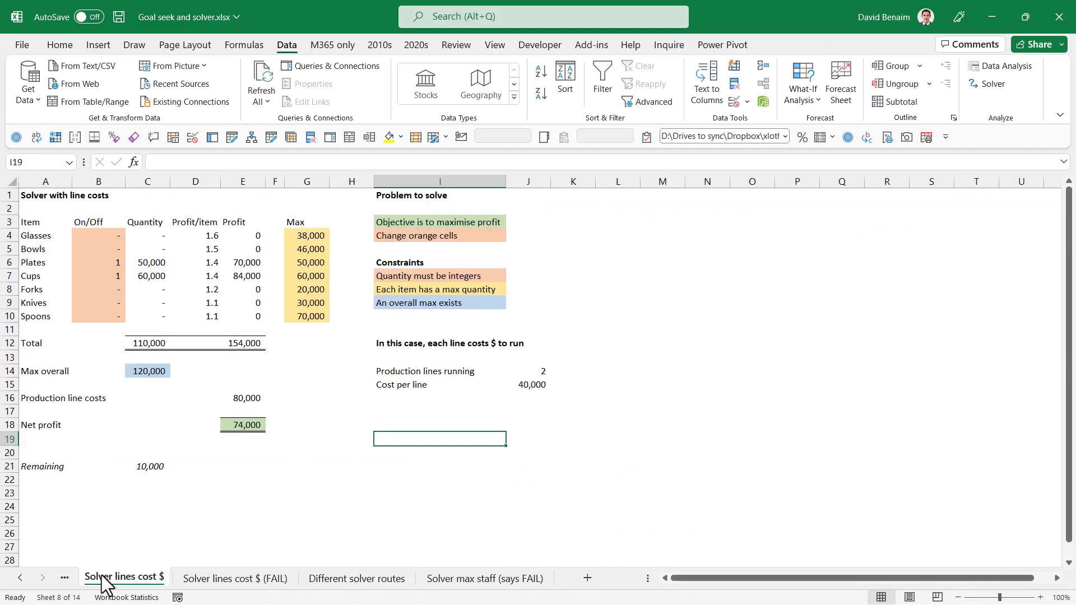
Step: Switch to the Solver towards a # sheet and open its Solver Parameters
click(20, 578)
click(20, 578)
click(295, 579)
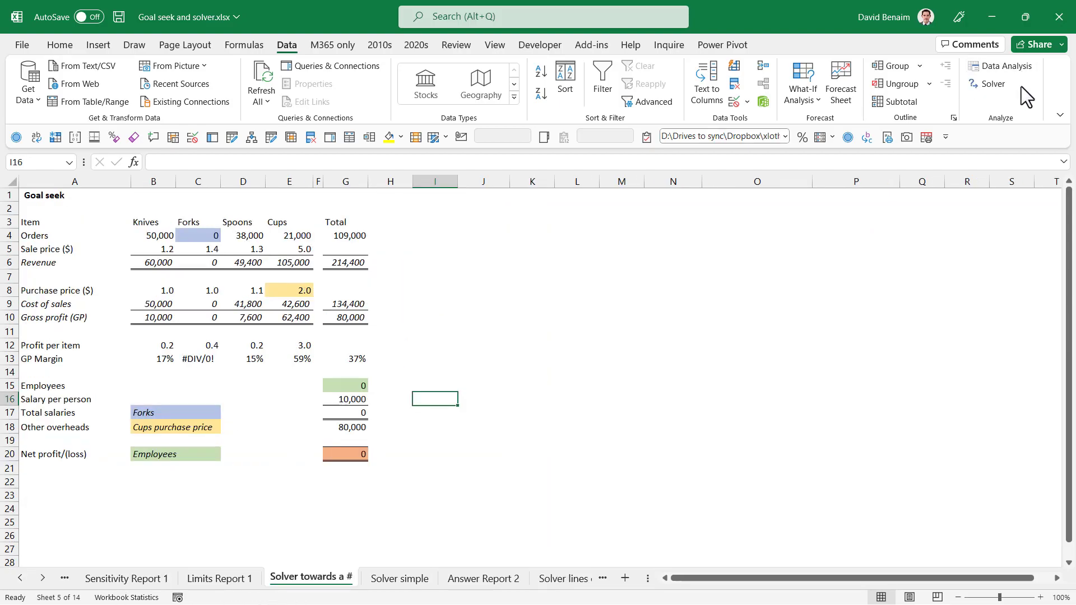
click(991, 84)
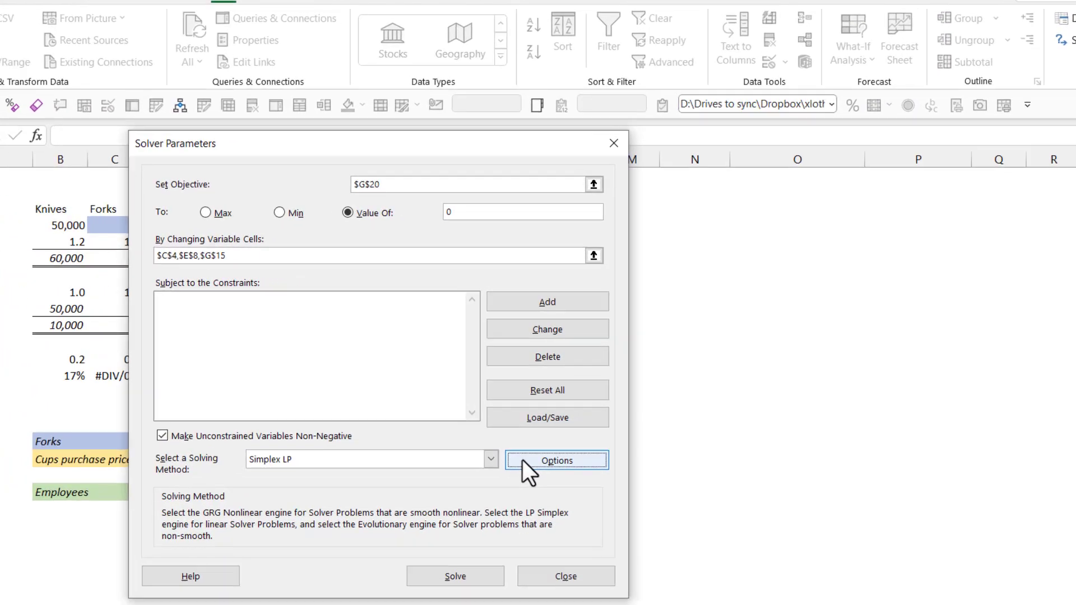
Step: Browse the GRG Nonlinear and Evolutionary option tabs, then close Options unchanged
click(522, 460)
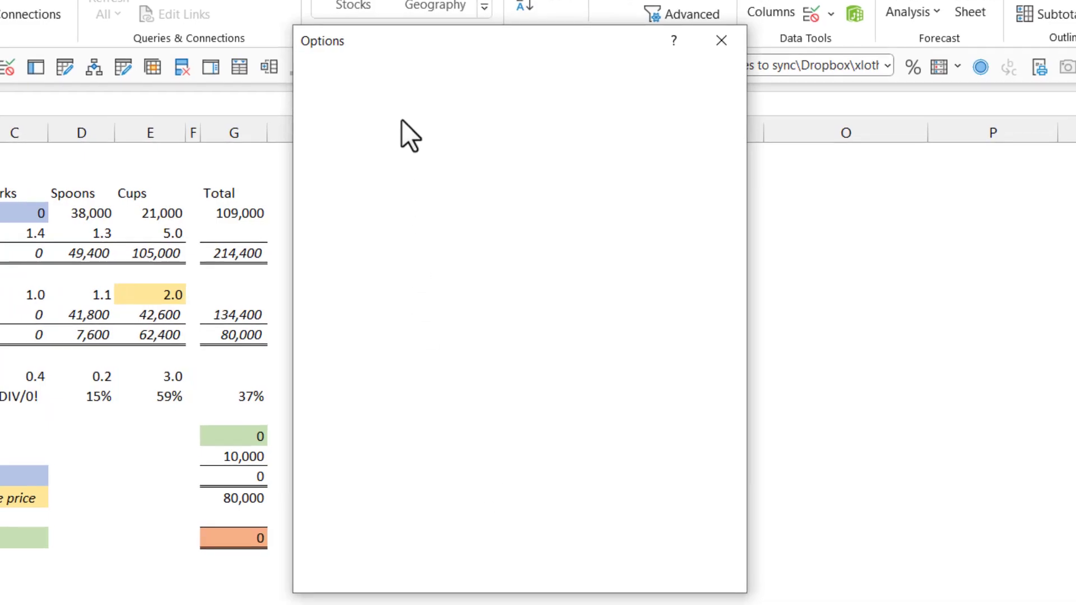
click(428, 79)
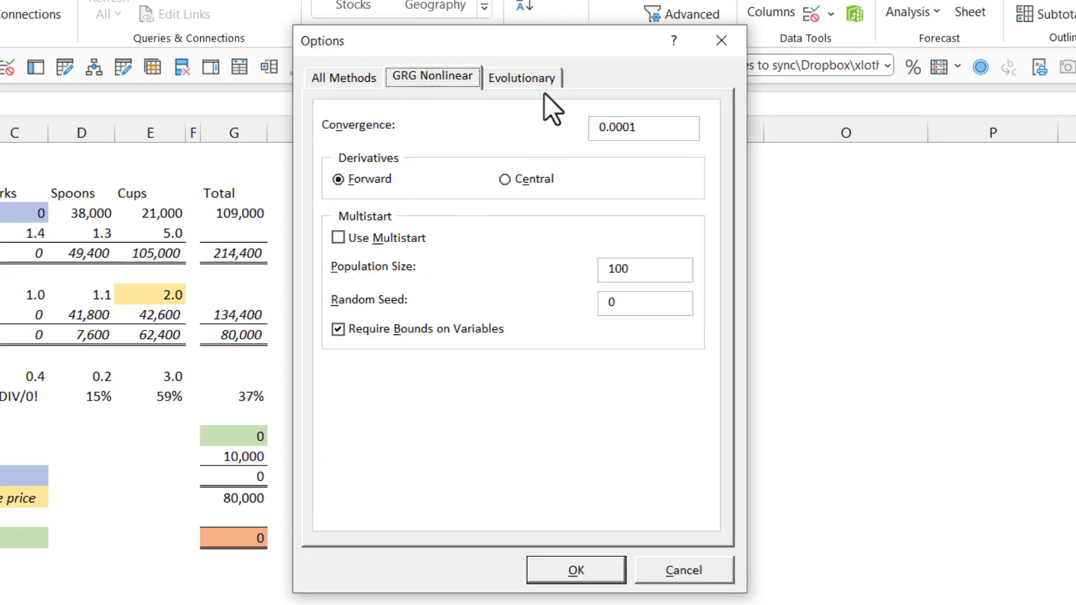
click(536, 81)
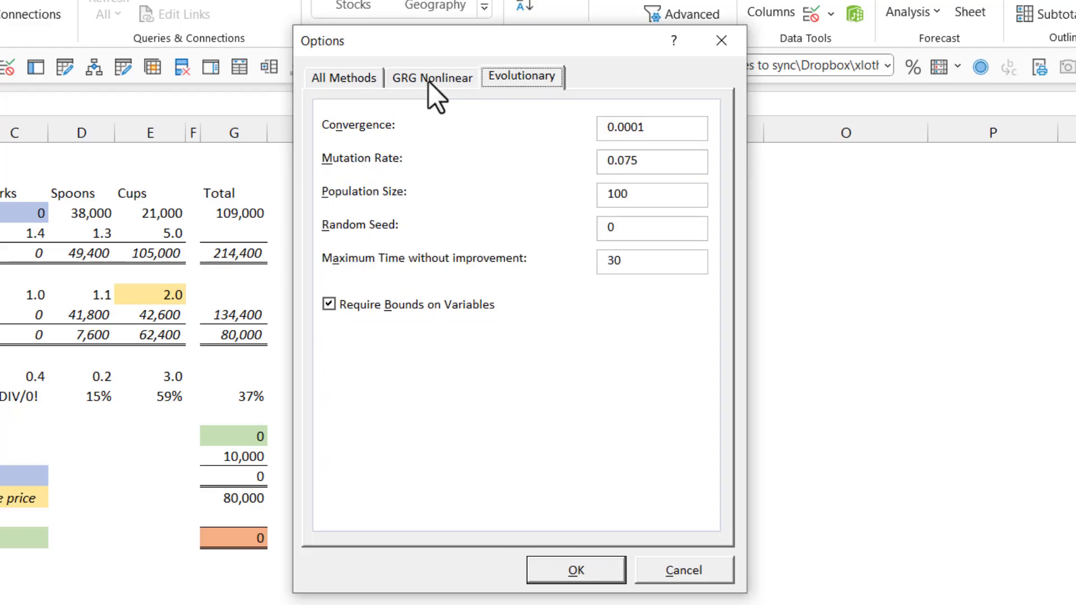
click(364, 78)
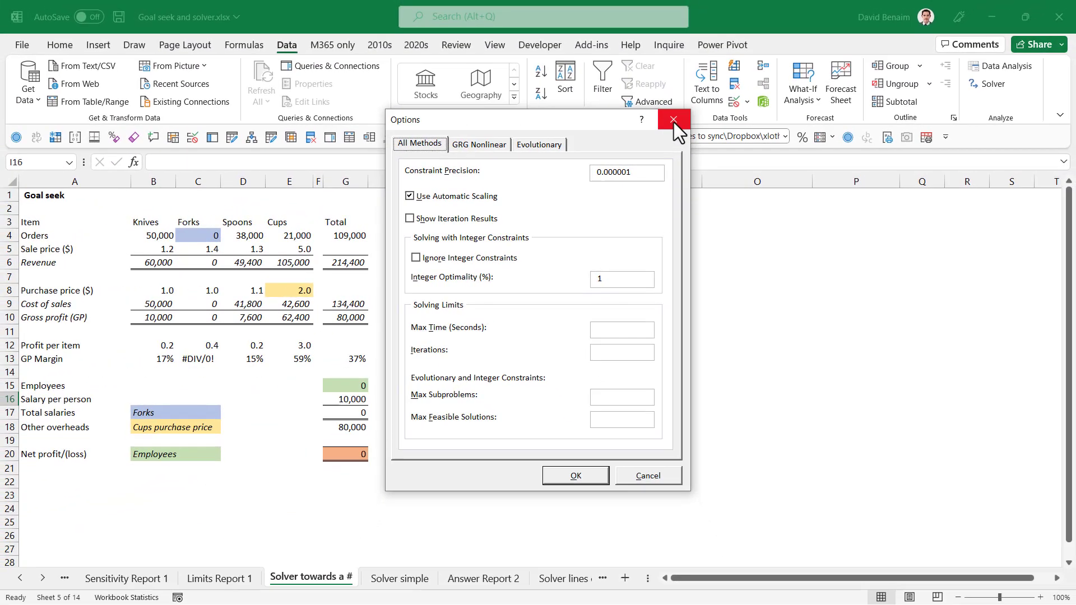
click(674, 120)
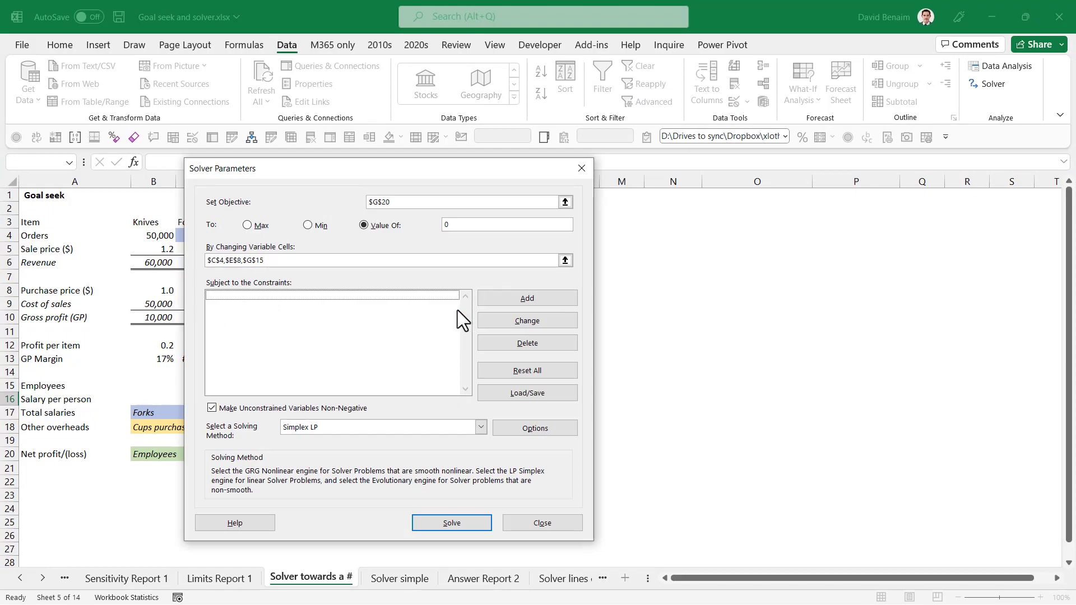